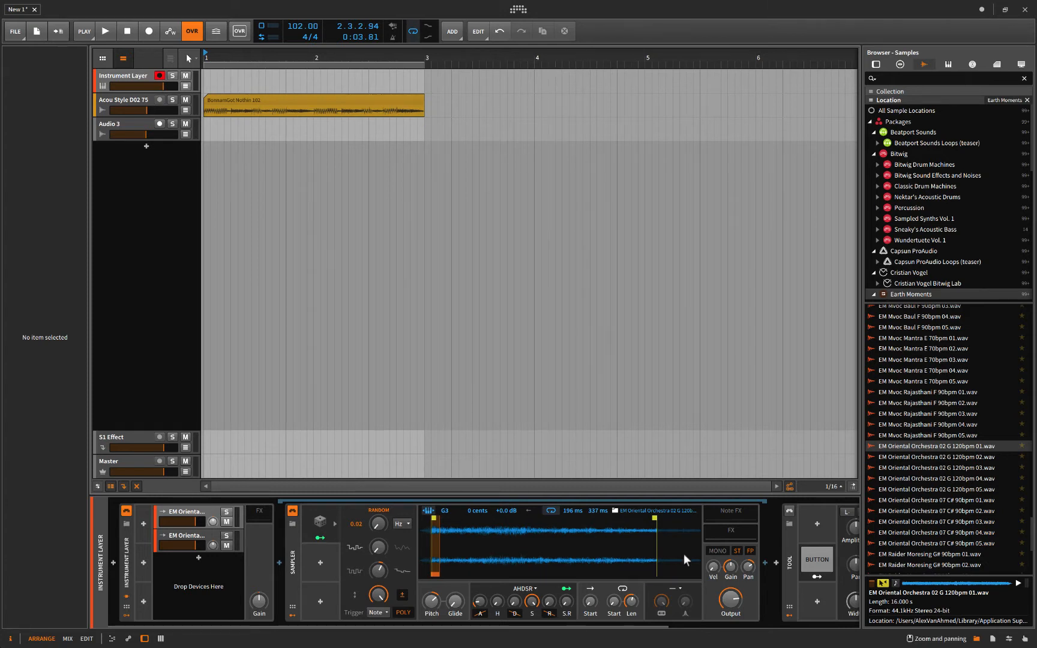
- Examine the Instrument Layer track's device chain, from the Sampler and its Random modulator to the Tool and Ladder devices
{"action": "scroll", "coordinate": [685, 560], "scroll_direction": "right", "scroll_amount": 5}
{"action": "scroll", "coordinate": [686, 559], "scroll_direction": "left", "scroll_amount": 5}
{"action": "scroll", "coordinate": [683, 553], "scroll_direction": "right", "scroll_amount": 5}
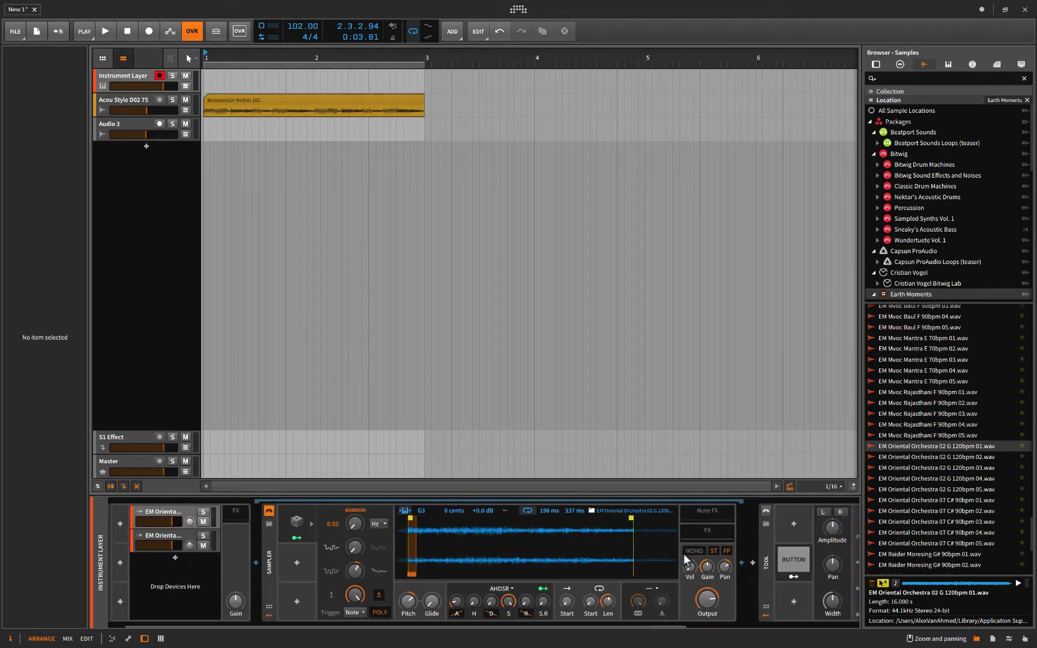
{"action": "scroll", "coordinate": [684, 553], "scroll_direction": "left", "scroll_amount": 5}
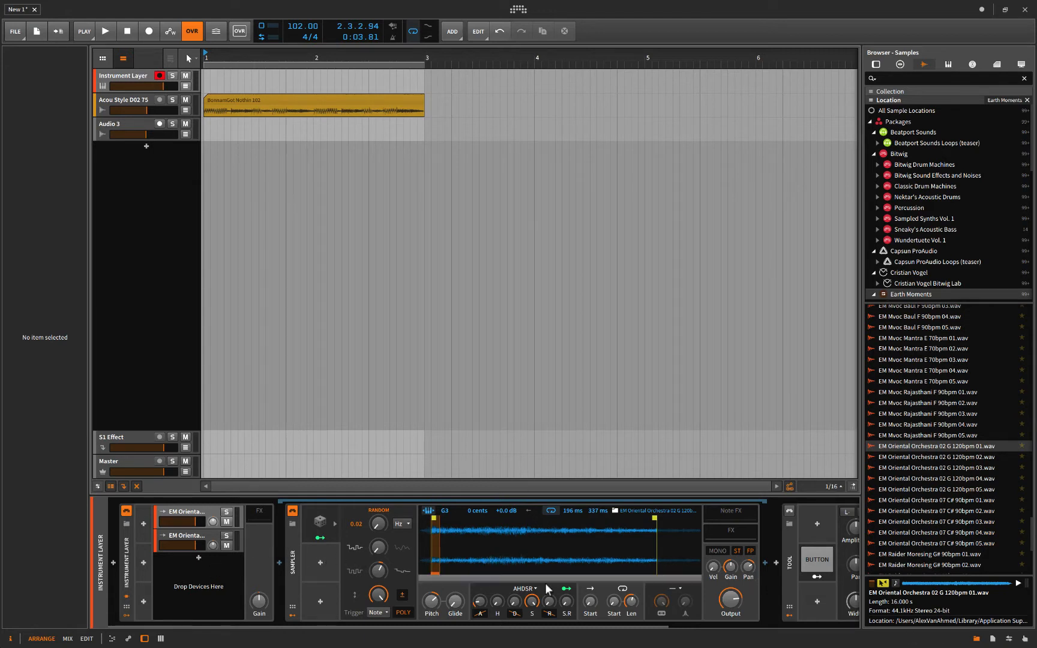
{"action": "scroll", "coordinate": [795, 546], "scroll_direction": "right", "scroll_amount": 5}
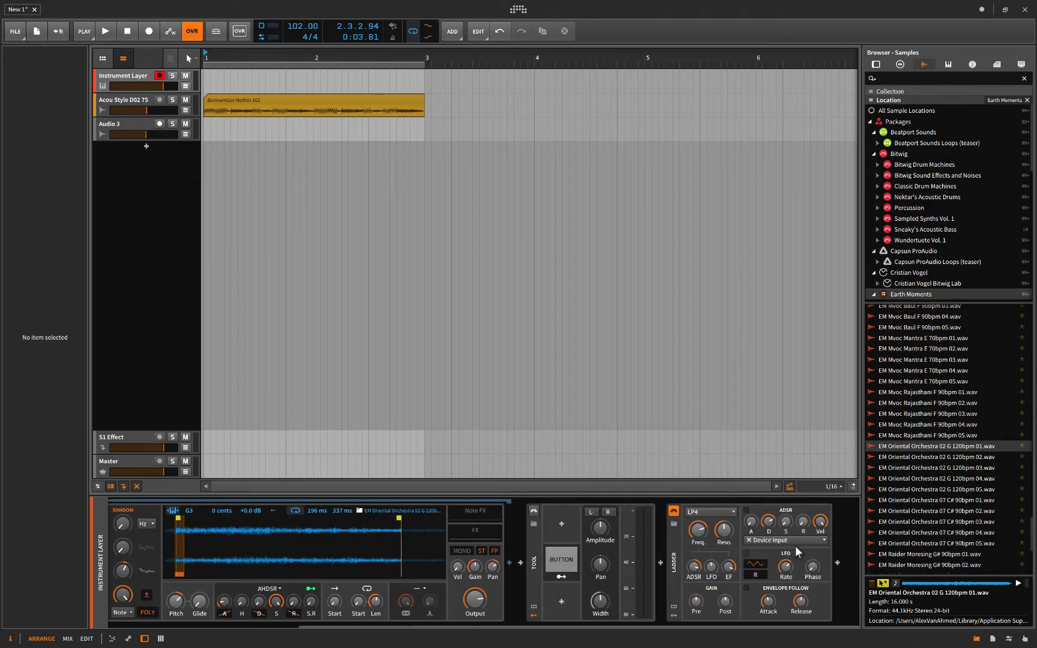
{"action": "scroll", "coordinate": [795, 545], "scroll_direction": "left", "scroll_amount": 5}
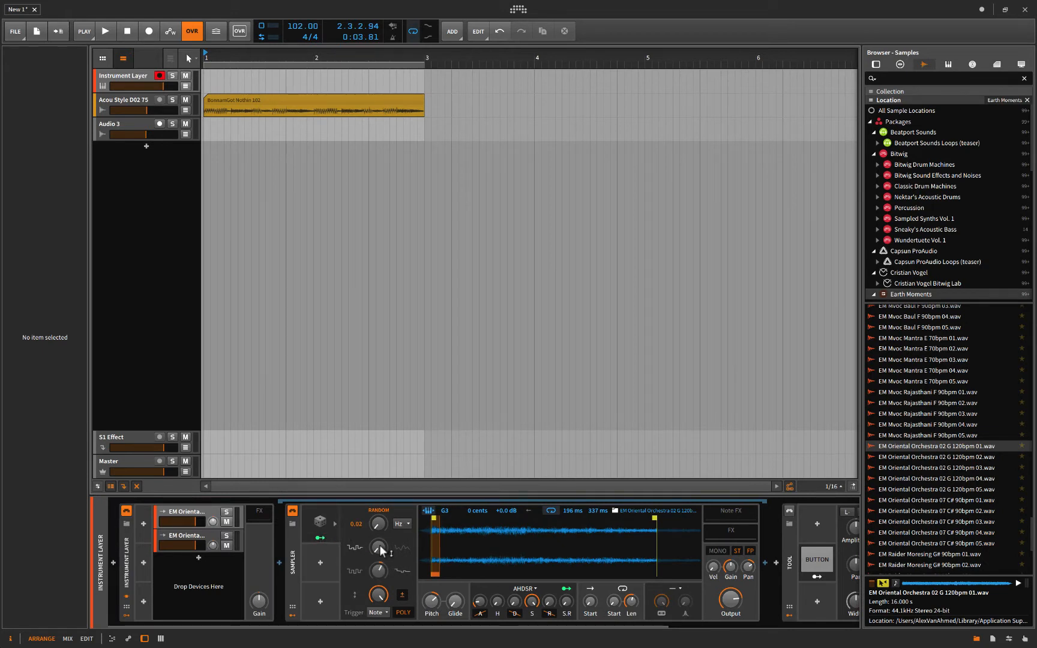
{"action": "mouse_move", "coordinate": [381, 550]}
{"action": "left_mouse_down"}
{"action": "mouse_move", "coordinate": [381, 493]}
{"action": "mouse_move", "coordinate": [381, 552]}
{"action": "left_mouse_up"}
{"action": "scroll", "coordinate": [609, 596], "scroll_direction": "right", "scroll_amount": 5}
{"action": "scroll", "coordinate": [609, 597], "scroll_direction": "left", "scroll_amount": 5}
- Preview the sample EM Oriental Orchestra 02 G 120bpm 01.wav from the Earth Moments package
{"action": "left_click", "coordinate": [910, 445]}
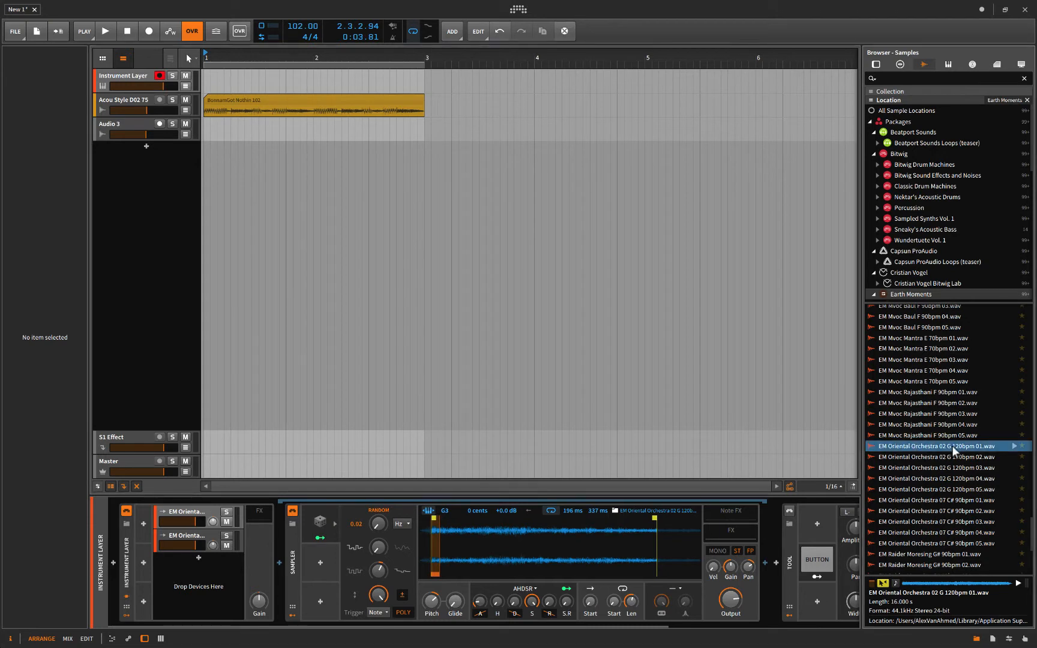
{"action": "left_click", "coordinate": [1018, 583]}
{"action": "scroll", "coordinate": [908, 217], "scroll_direction": "down", "scroll_amount": 2}
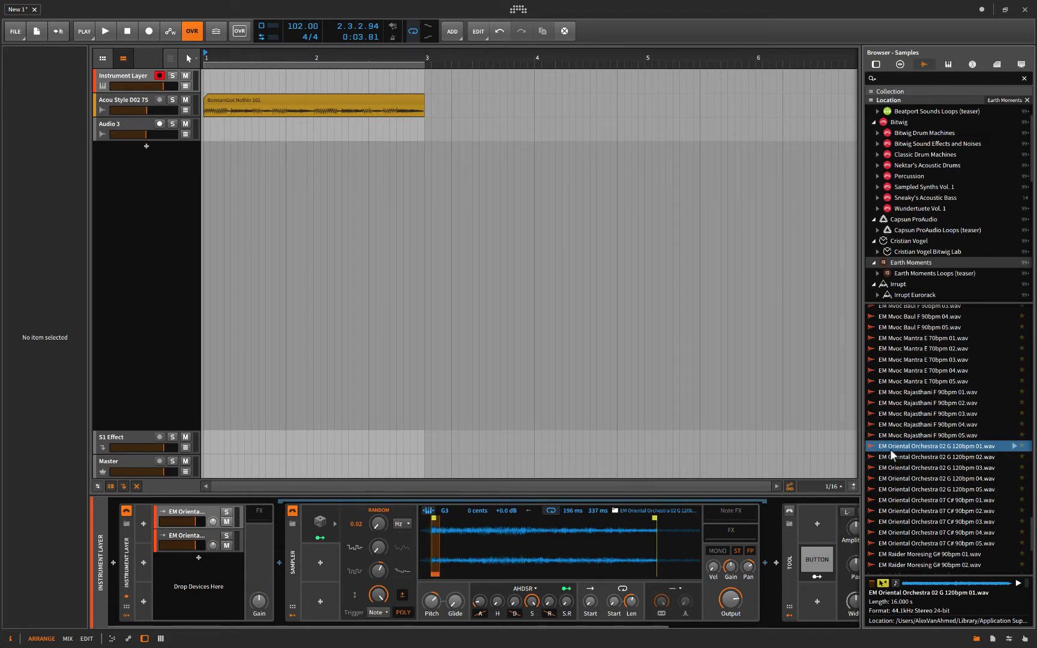
{"action": "left_click", "coordinate": [1014, 446]}
- Mute the Instrument Layer track and select it
{"action": "left_click", "coordinate": [187, 78]}
{"action": "left_click", "coordinate": [141, 75]}
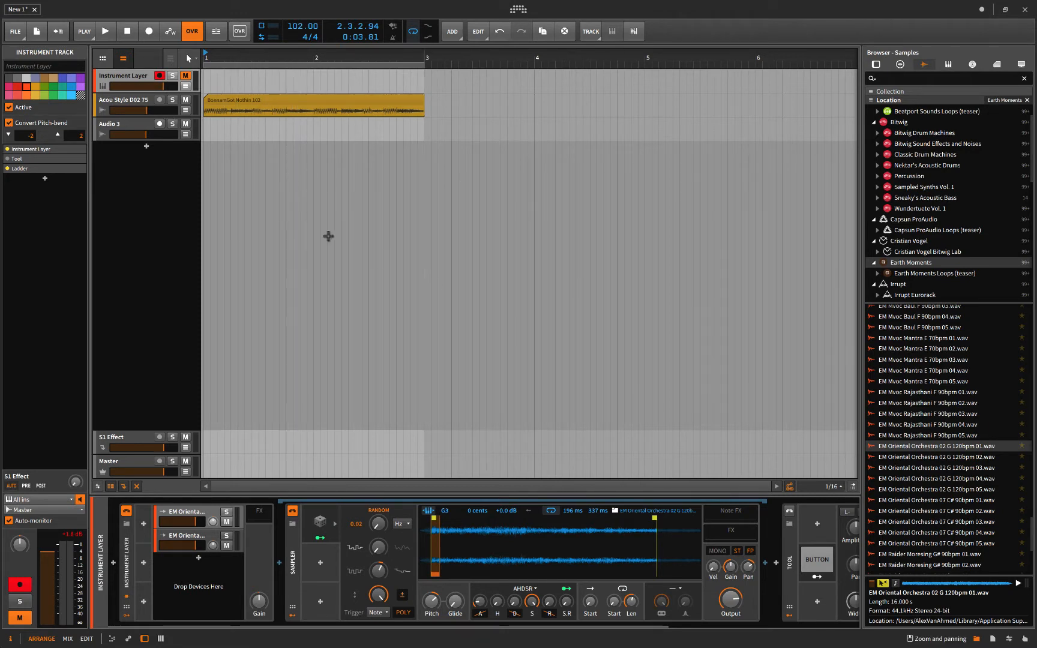
- Duplicate the BonnamGot Nothin 102 clip right after itself and extend the arranger loop to four bars, ending at bar 5
{"action": "left_click", "coordinate": [356, 101]}
{"action": "key", "text": "ctrl+d"}
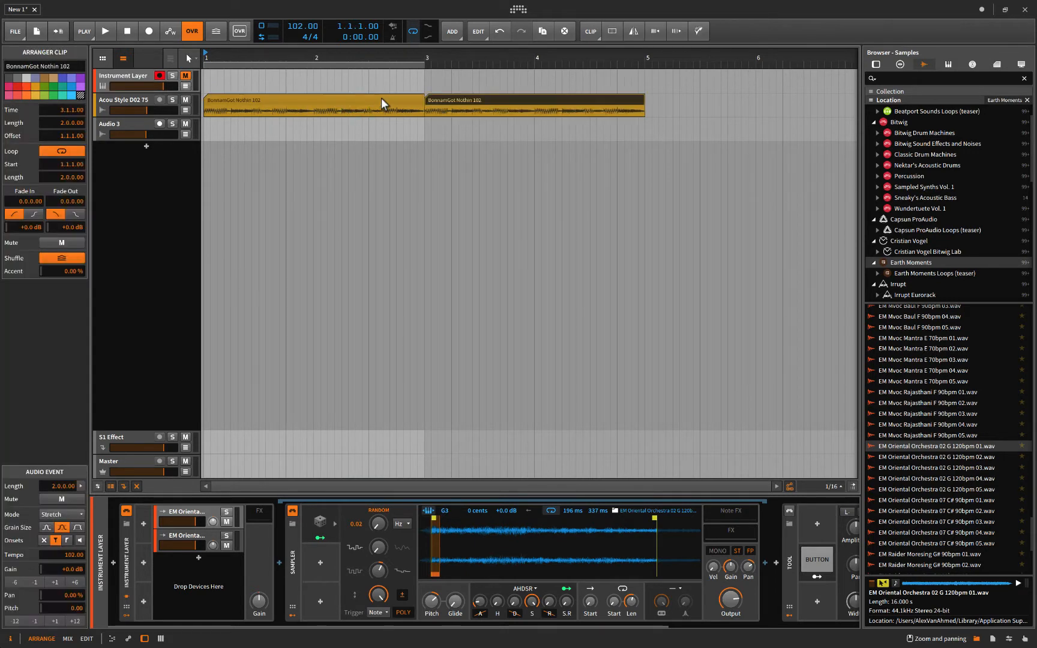
{"action": "left_click_drag", "start_coordinate": [423, 63], "coordinate": [647, 63]}
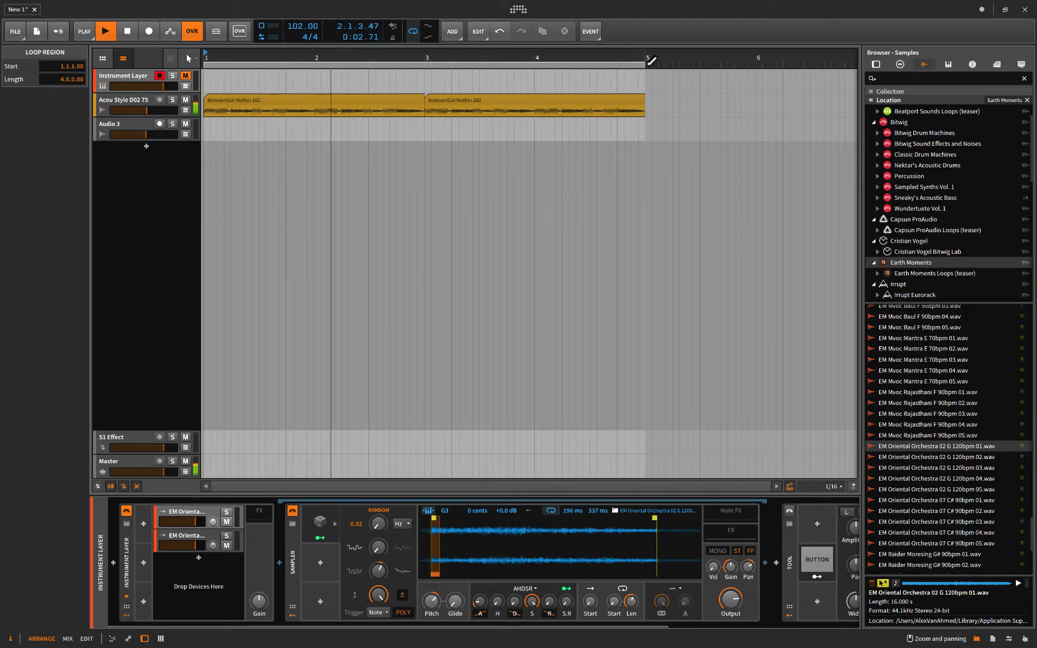
{"action": "key", "text": "space"}
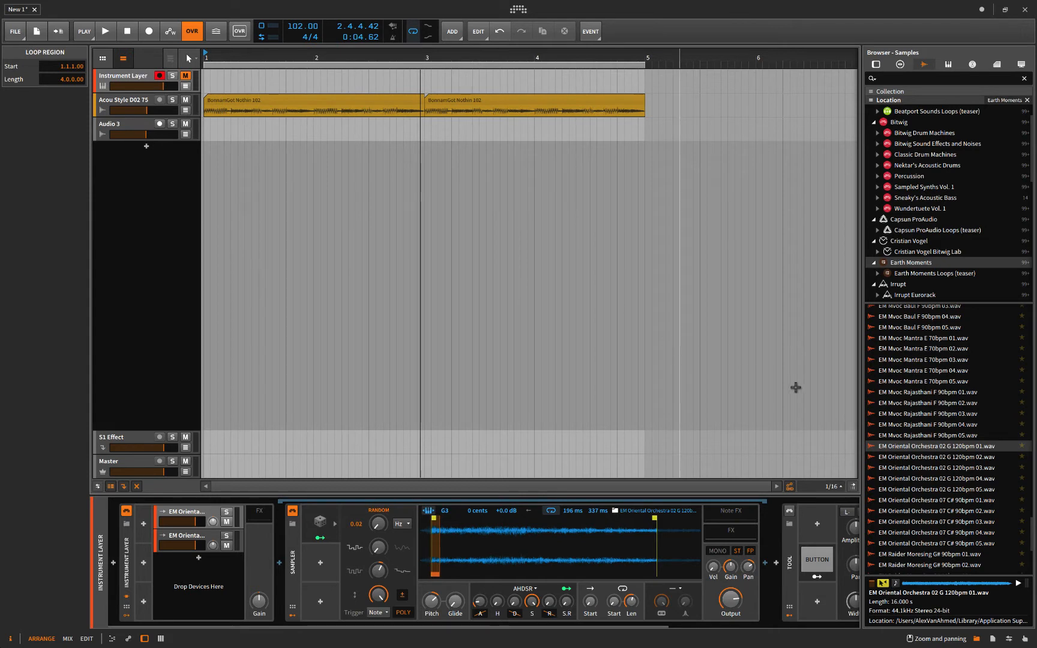
- Place EM Oriental Orchestra 02 G 120bpm 01.wav at bar 1 of the Audio 3 track and play it back from the start
{"action": "left_click_drag", "start_coordinate": [915, 444], "coordinate": [207, 127]}
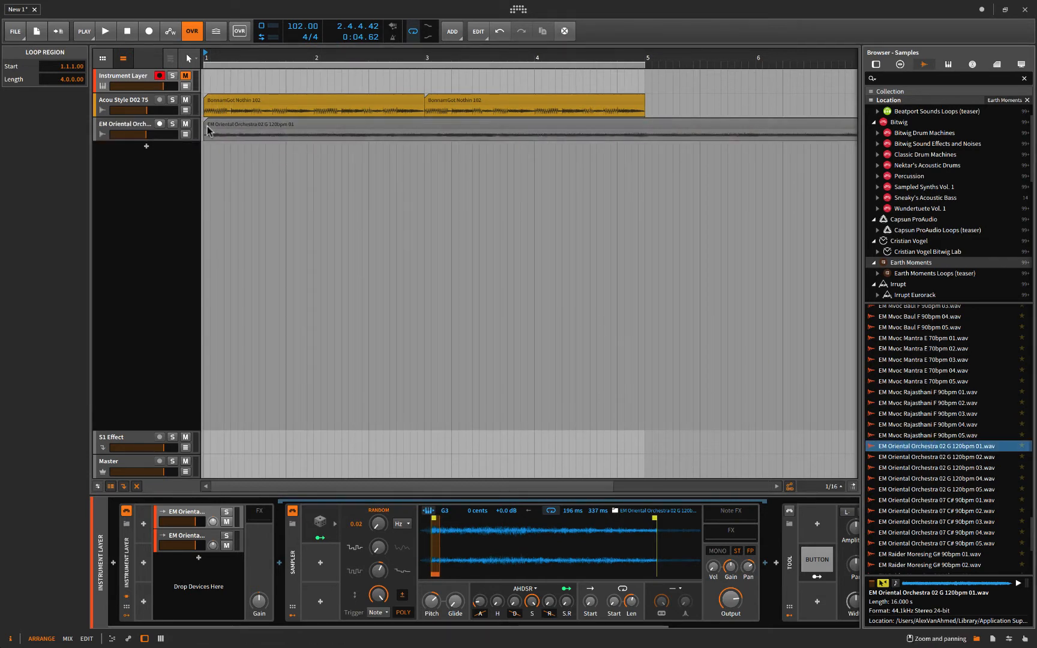
{"action": "left_click", "coordinate": [205, 160]}
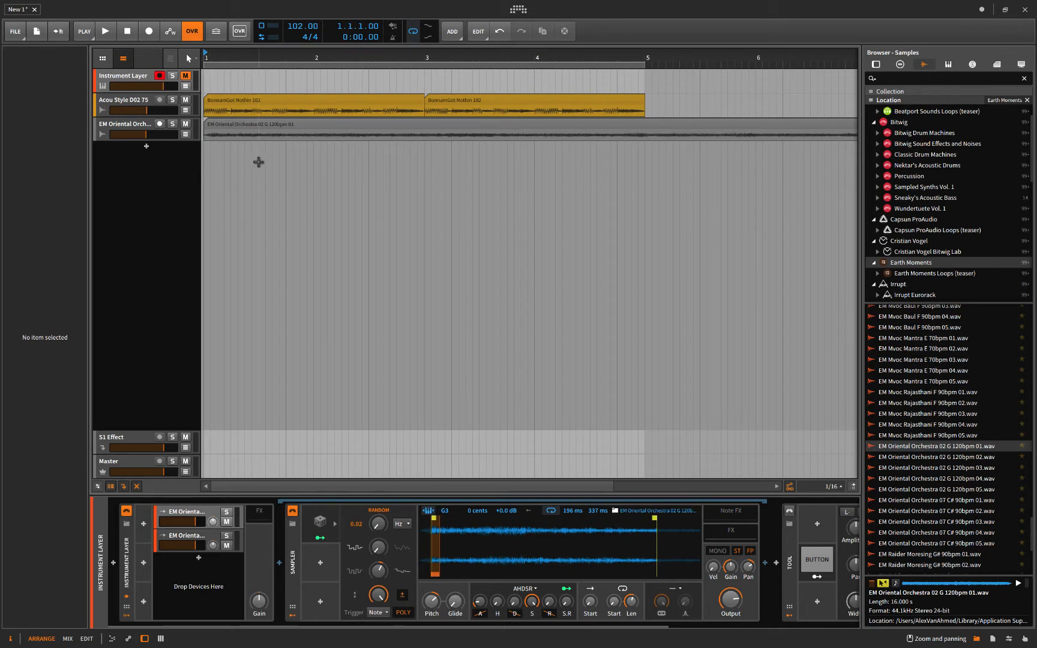
{"action": "key", "text": "space"}
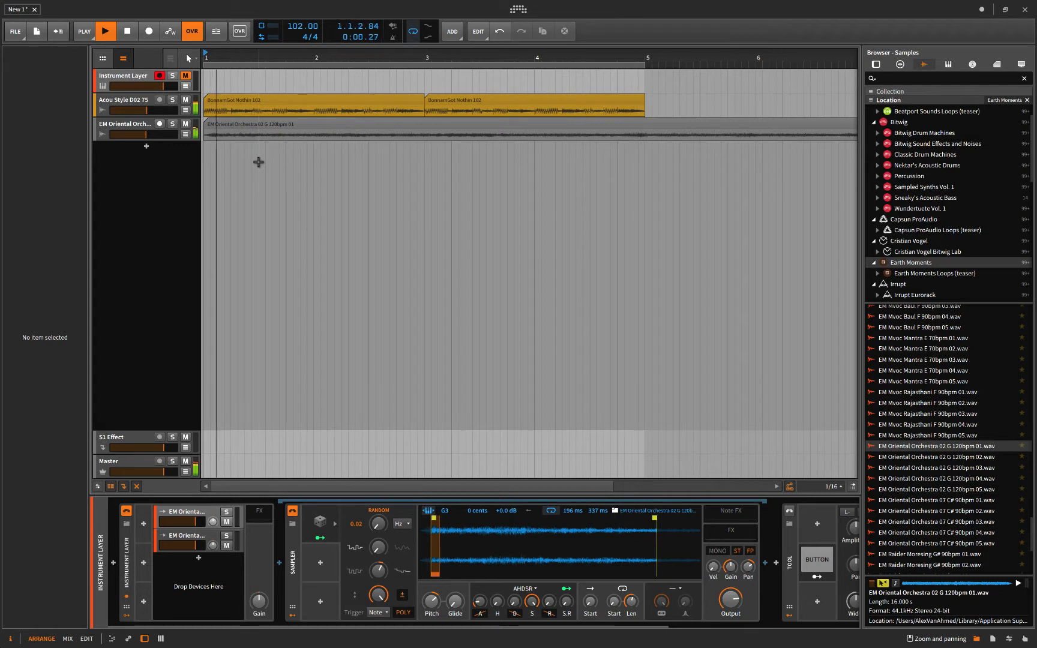
{"action": "key", "text": "space"}
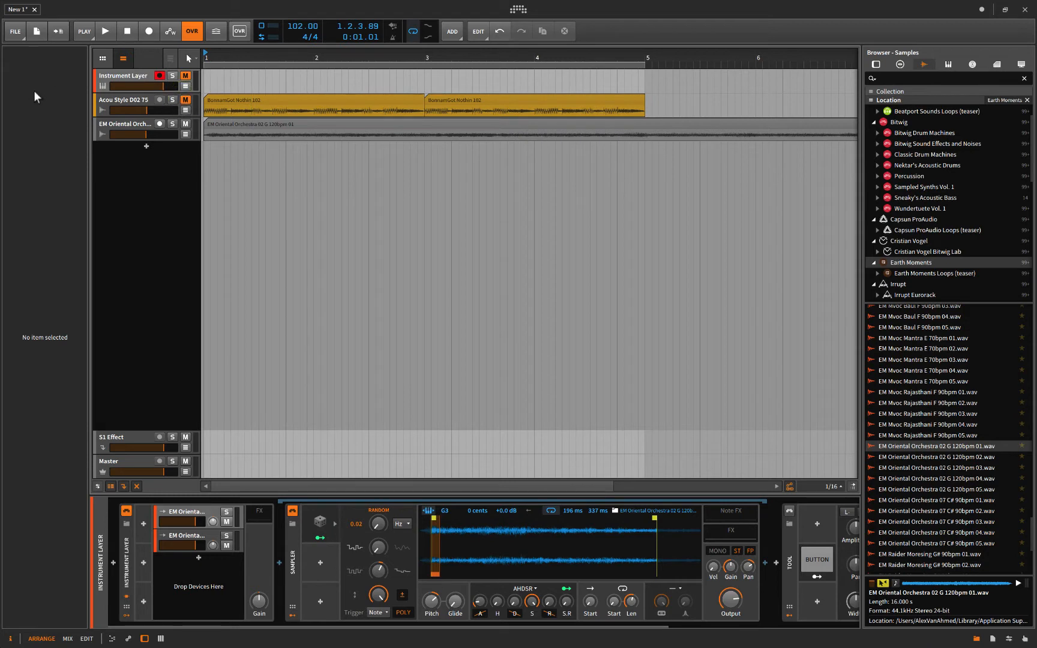
- Hide the sample browser and the inspector so the arranger fills the full window width
{"action": "left_click", "coordinate": [338, 128]}
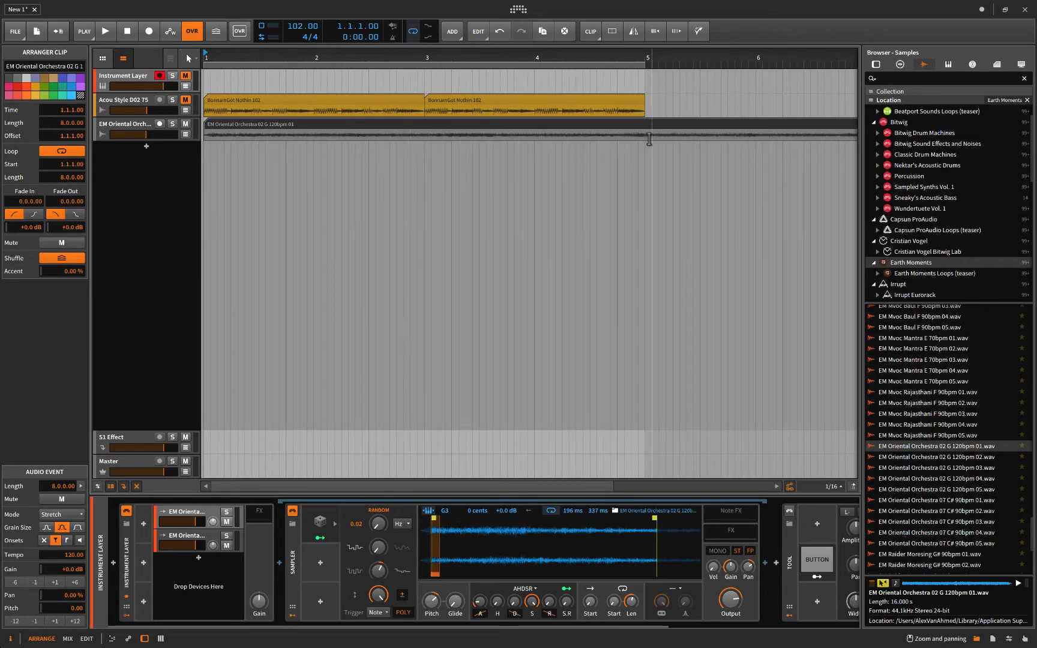
{"action": "left_click", "coordinate": [246, 134]}
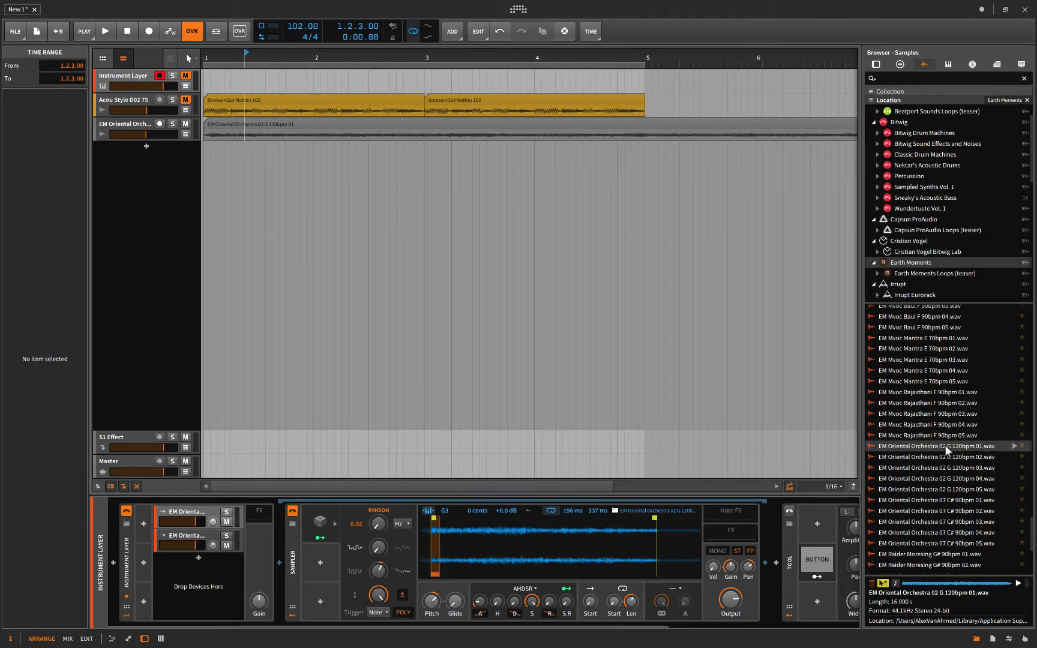
{"action": "left_click_drag", "start_coordinate": [861, 430], "coordinate": [954, 431]}
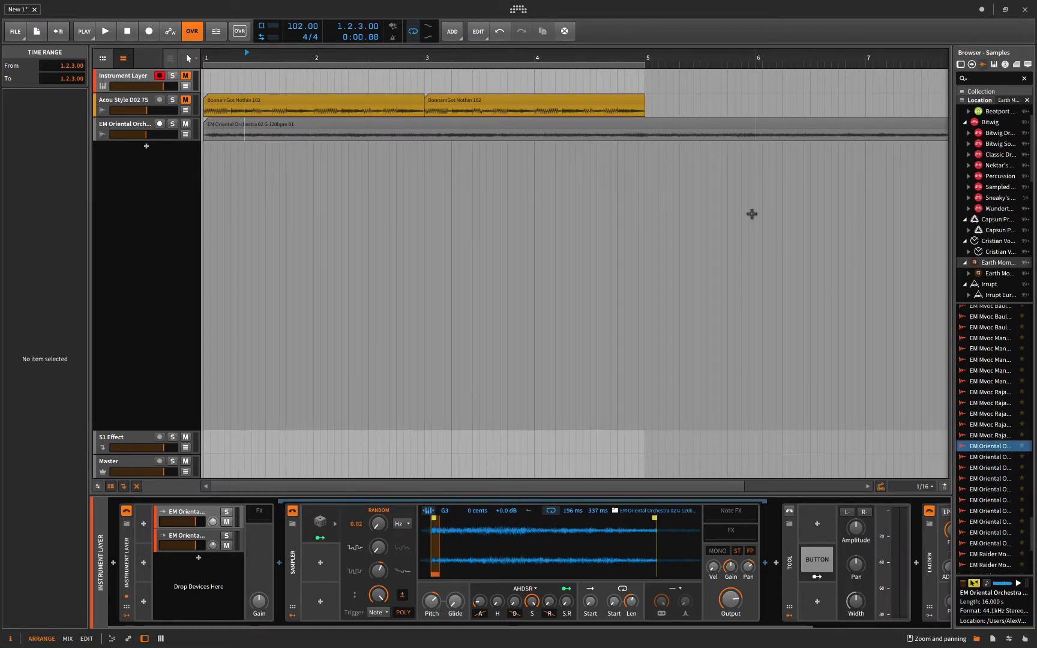
{"action": "key", "text": "b"}
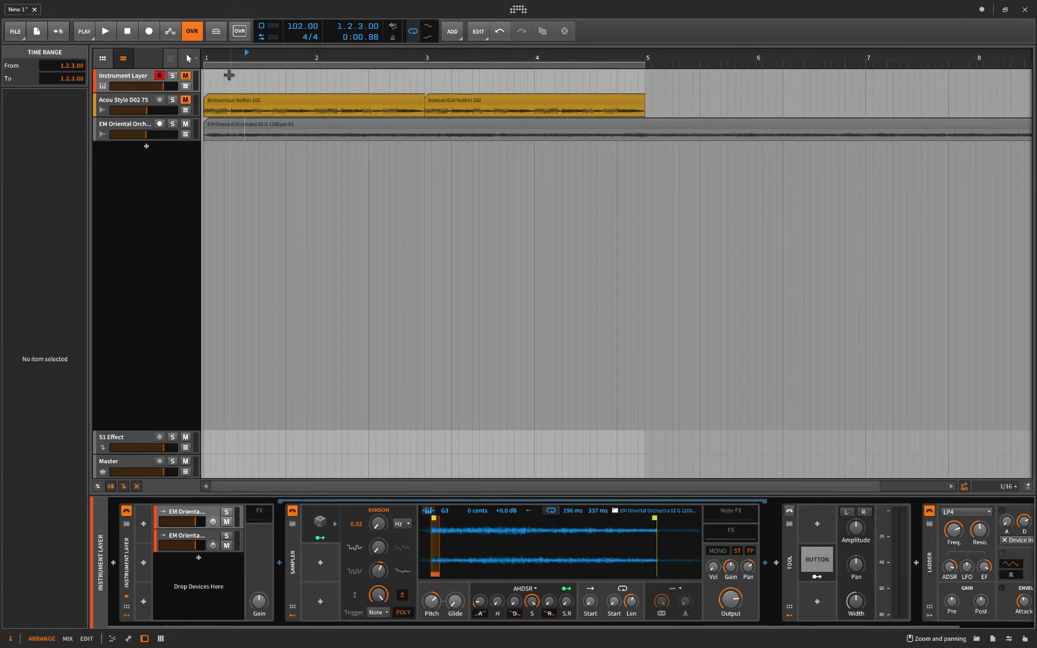
{"action": "key", "text": "i"}
{"action": "key", "text": "i"}
{"action": "key", "text": "i"}
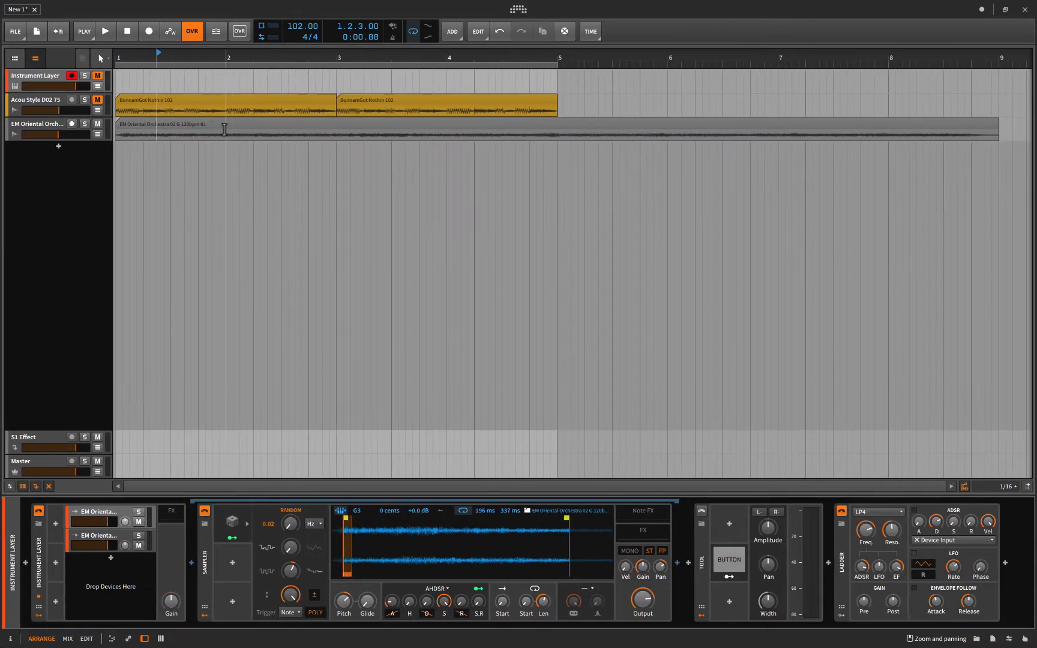
- Audition the orchestra clip from bar 1 and from 1.4.1 to find a cut point
{"action": "left_click", "coordinate": [225, 128]}
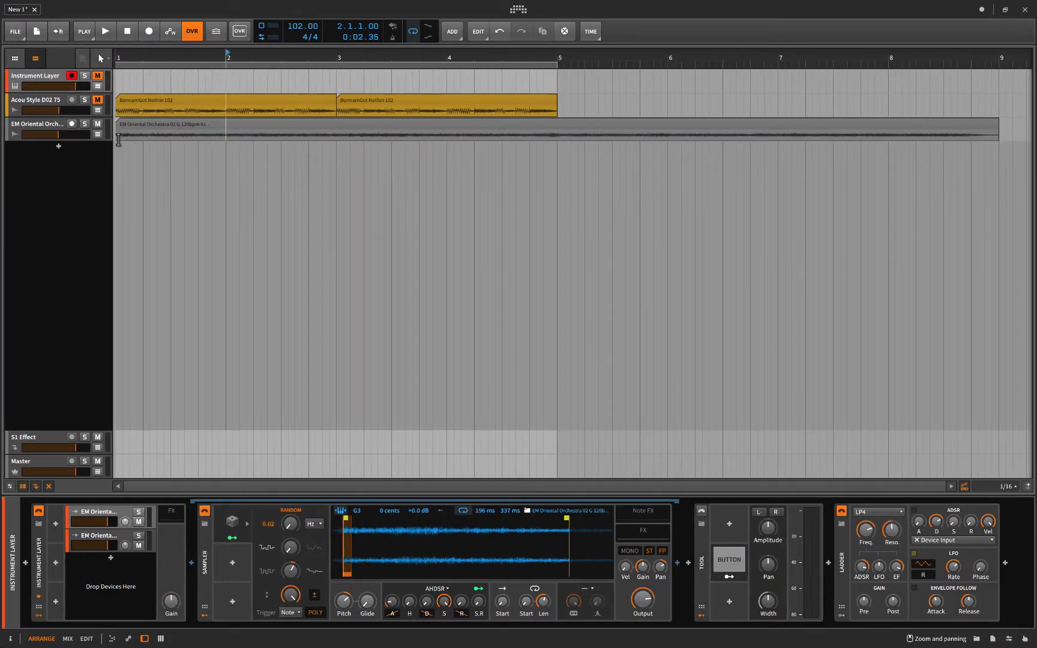
{"action": "key", "text": "space"}
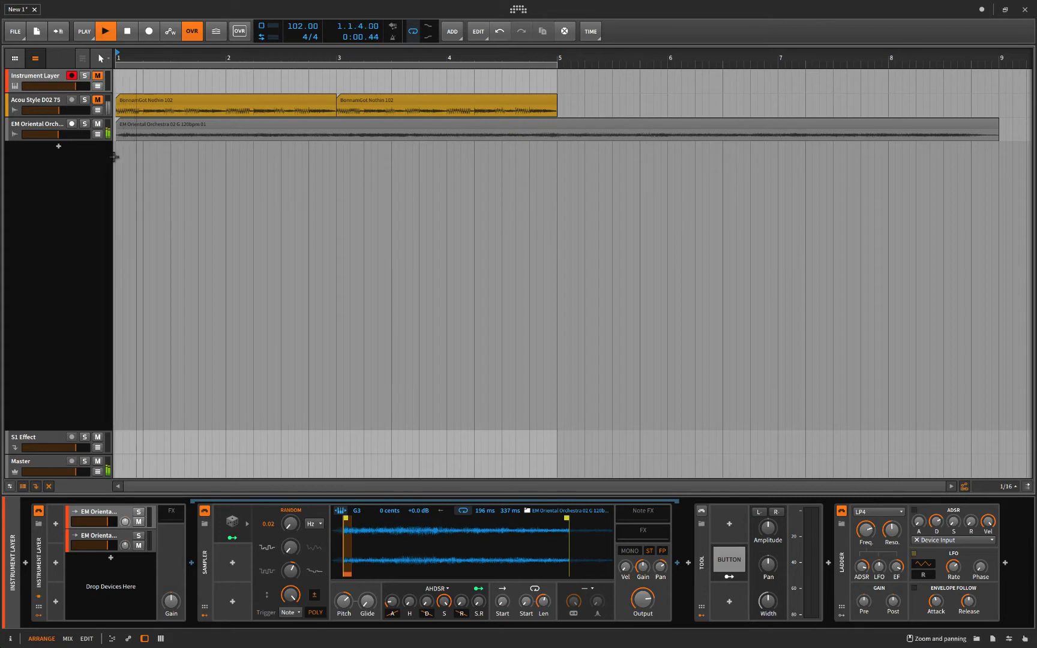
{"action": "key", "text": "space"}
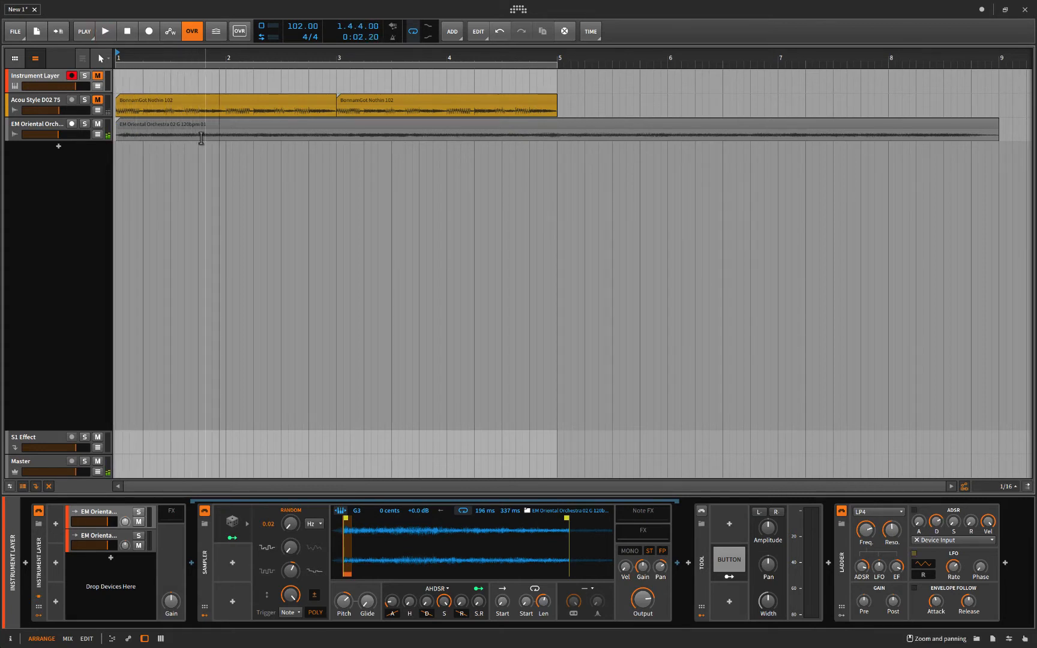
{"action": "left_click", "coordinate": [198, 137]}
{"action": "key", "text": "space"}
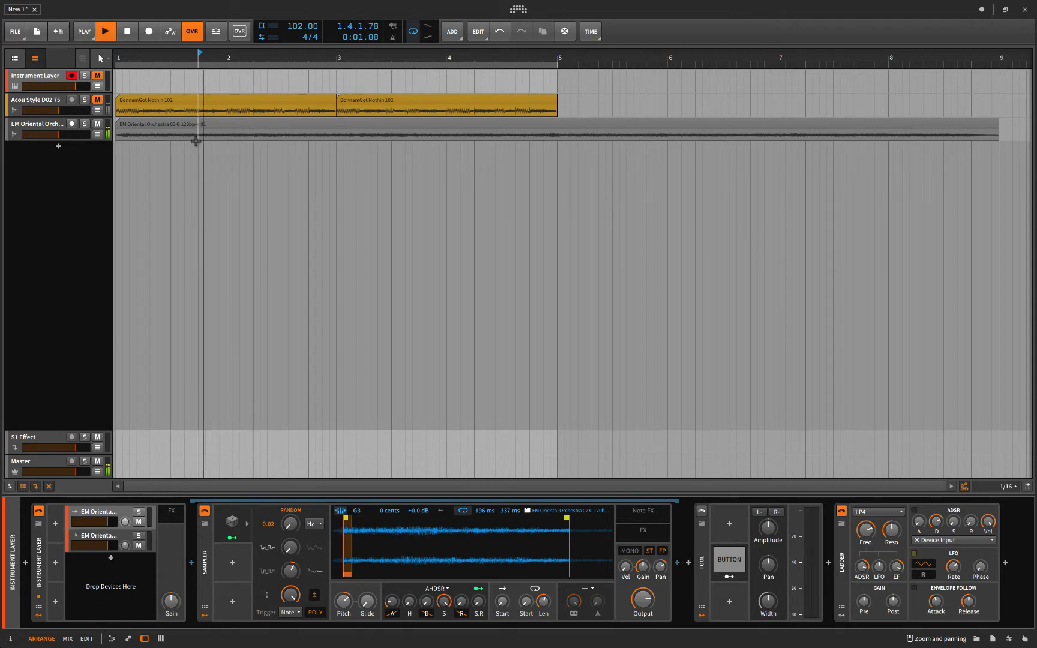
{"action": "key", "text": "space"}
- Split the orchestra clip at 1.4.1 and delete the part after the cut
{"action": "left_click", "coordinate": [199, 137]}
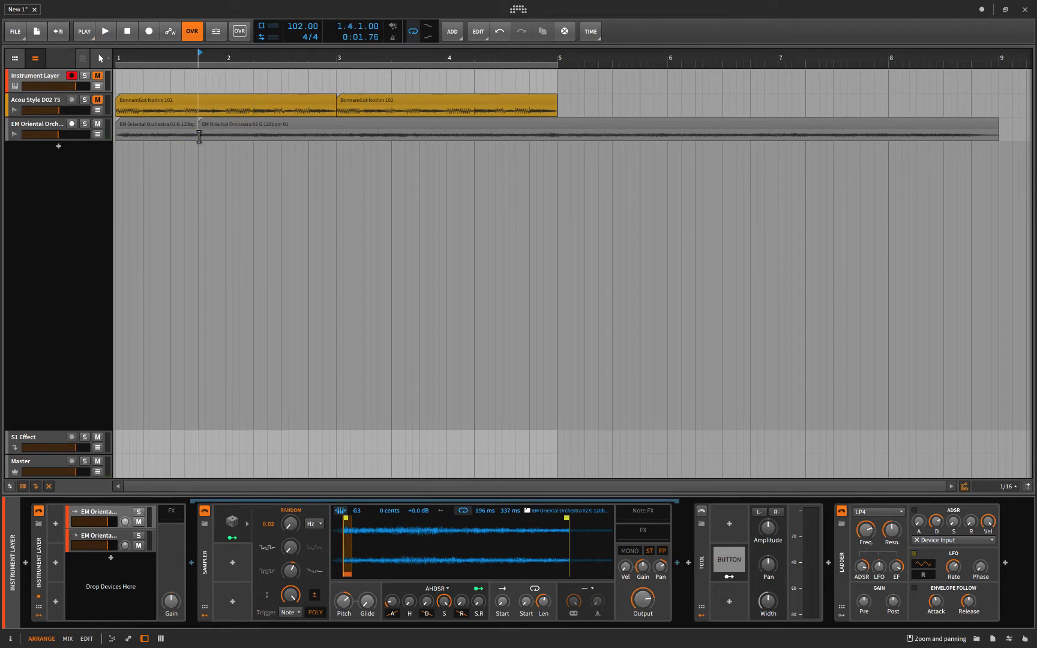
{"action": "left_click", "coordinate": [206, 125]}
{"action": "key", "text": "Delete"}
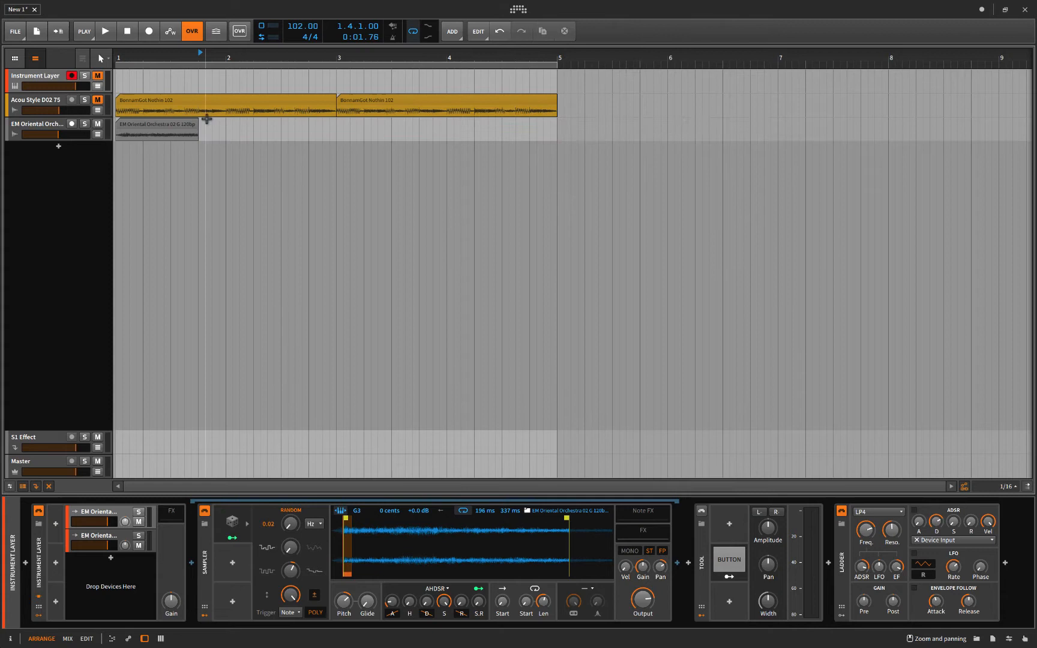
- Play back the shortened orchestra clip and extend its end to bar 3
{"action": "left_click", "coordinate": [166, 129]}
{"action": "key", "text": "space"}
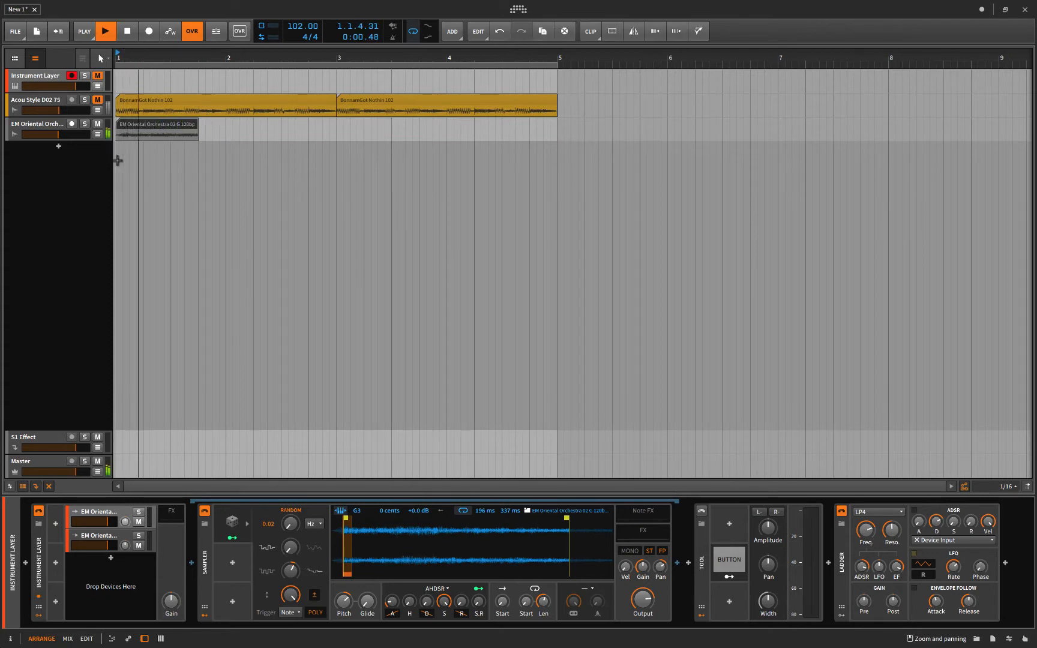
{"action": "key", "text": "space"}
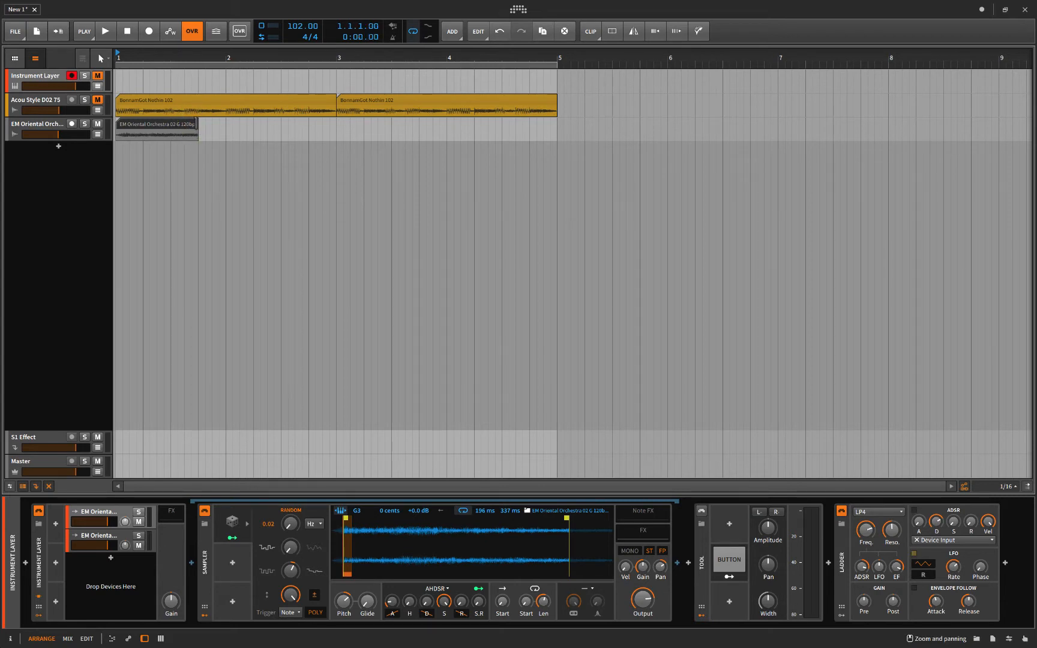
{"action": "left_click_drag", "start_coordinate": [196, 127], "coordinate": [335, 130]}
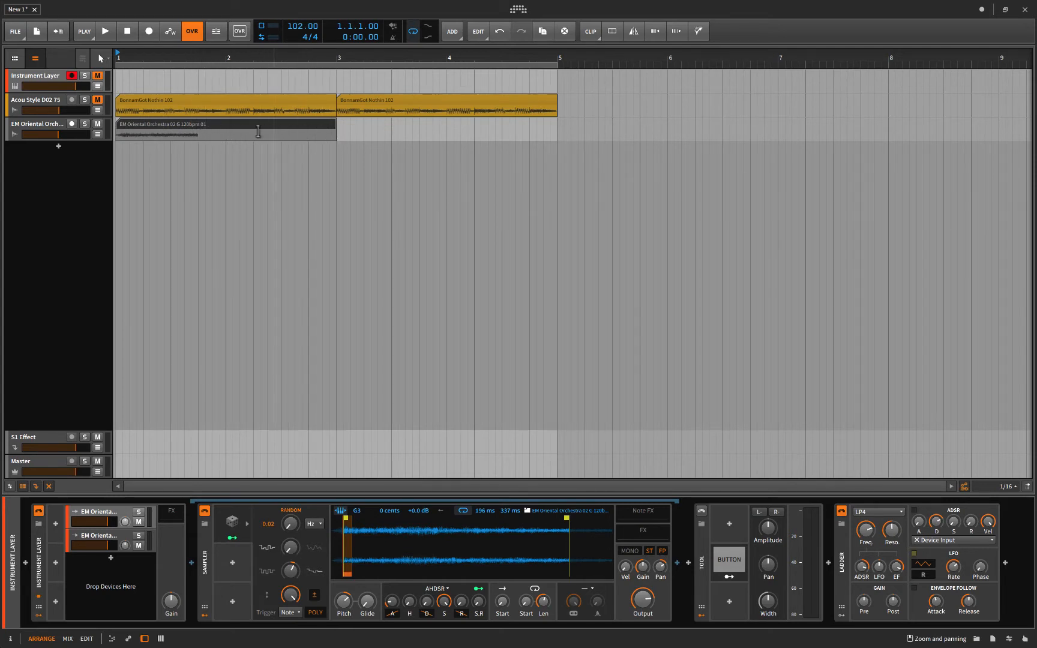
- Add the ValhallaShimmer (32-bit) reverb to the EM Oriental Orchestra track and move its window clear of the device chain
{"action": "left_click", "coordinate": [28, 127]}
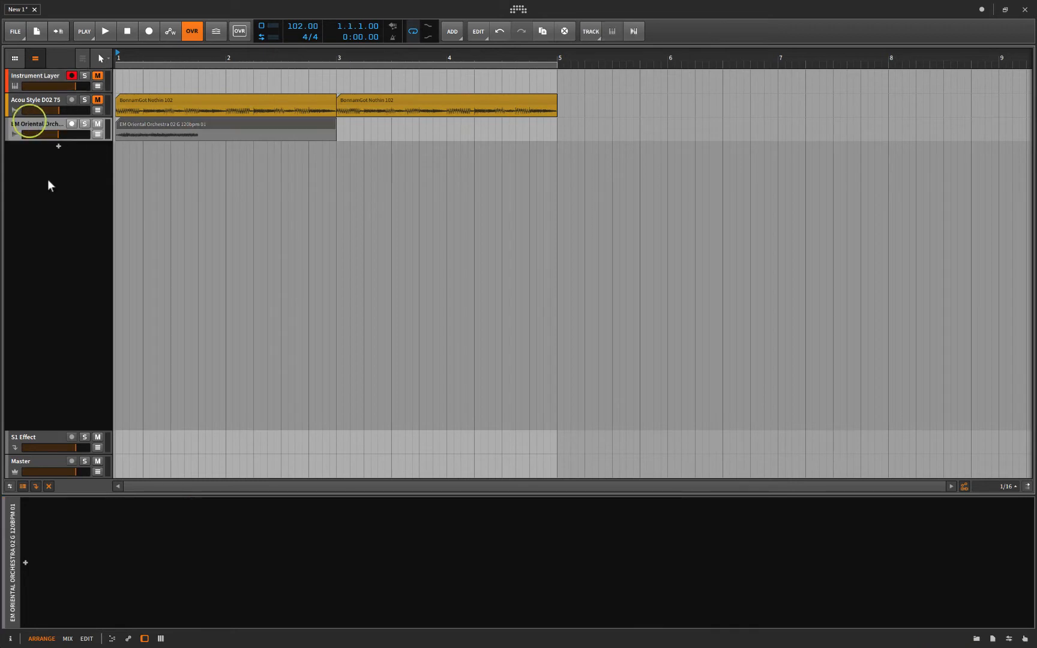
{"action": "left_click", "coordinate": [24, 563]}
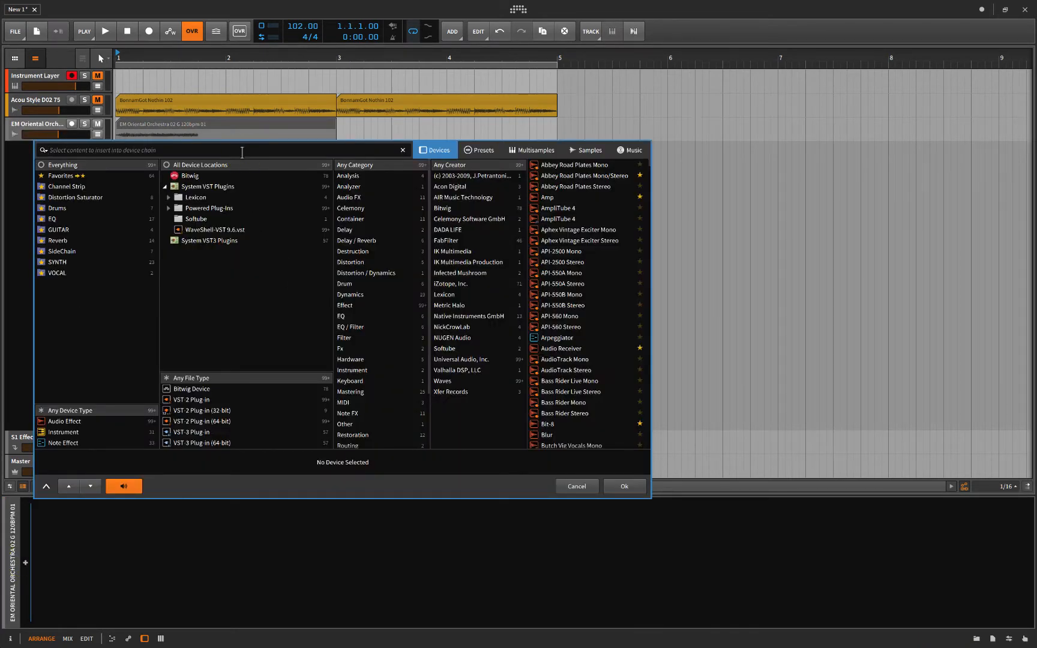
{"action": "type", "text": "VAL"}
{"action": "left_click", "coordinate": [559, 186]}
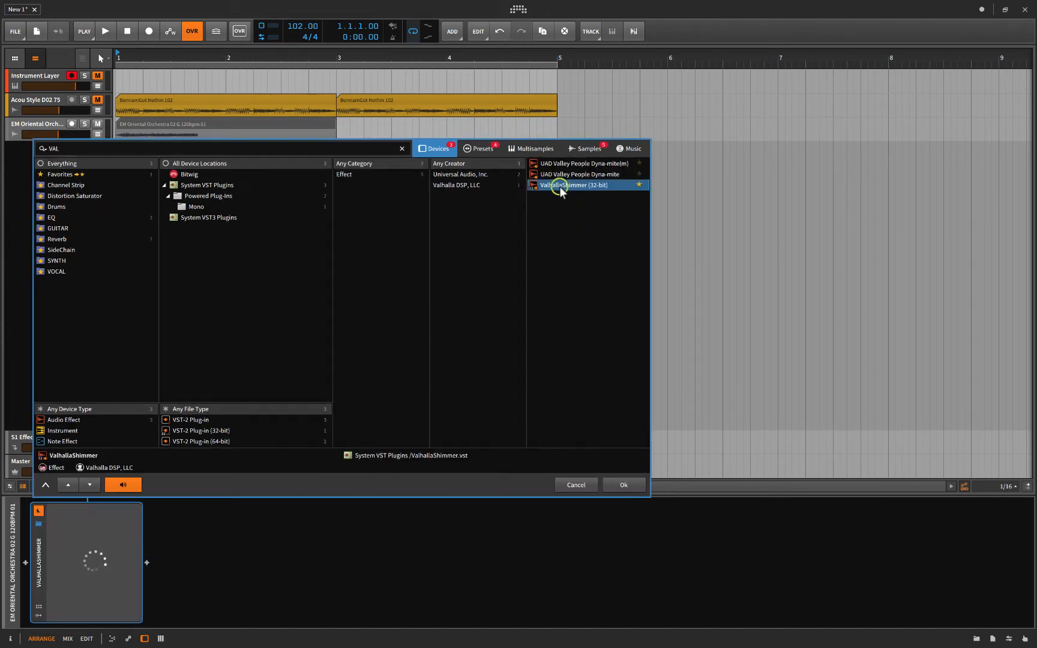
{"action": "left_click", "coordinate": [622, 483]}
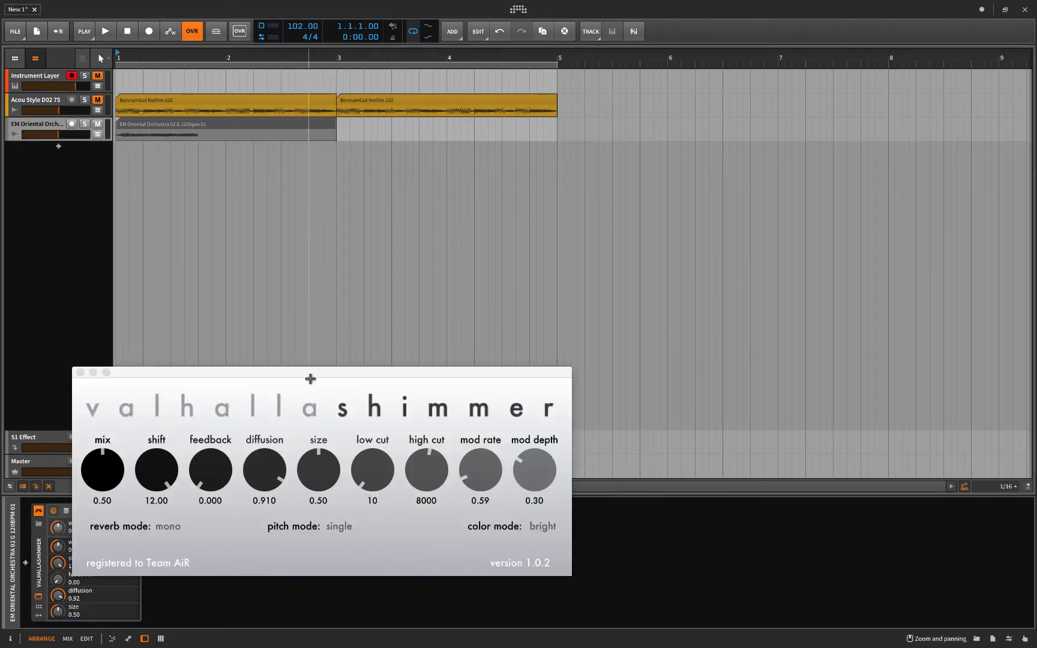
{"action": "left_click_drag", "start_coordinate": [302, 378], "coordinate": [651, 189]}
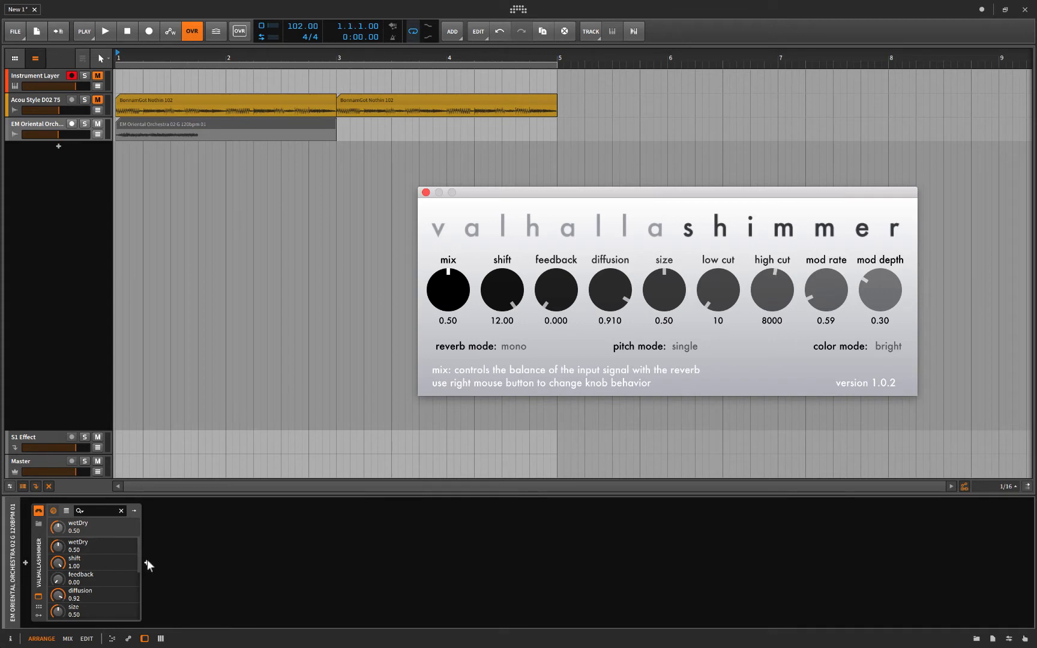
{"action": "left_click", "coordinate": [146, 563]}
{"action": "left_click", "coordinate": [600, 150]}
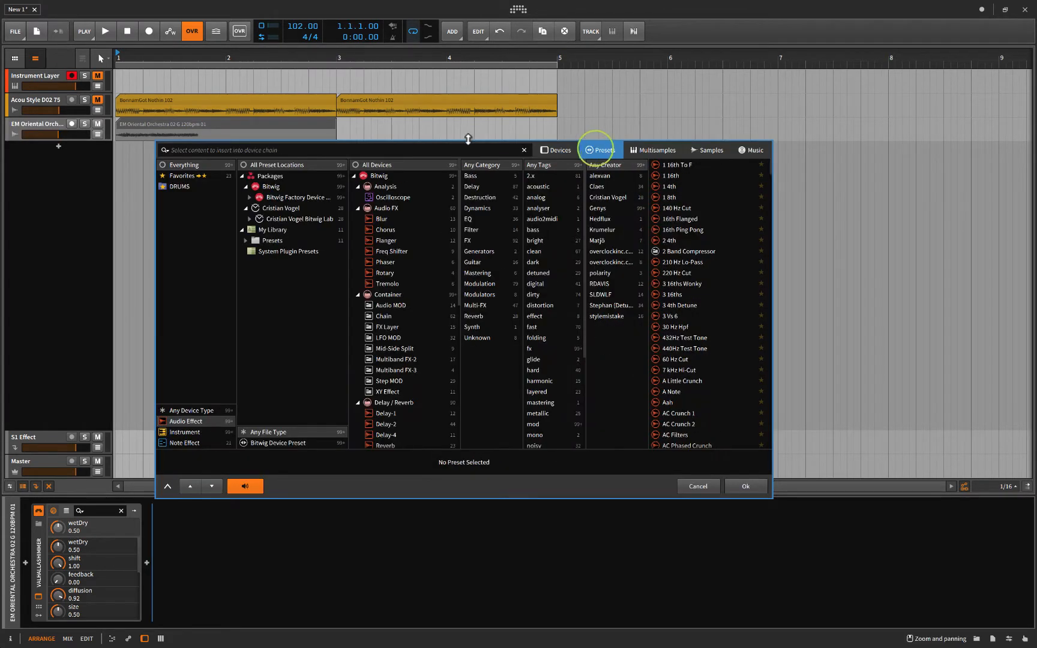
{"action": "type", "text": "FREE"}
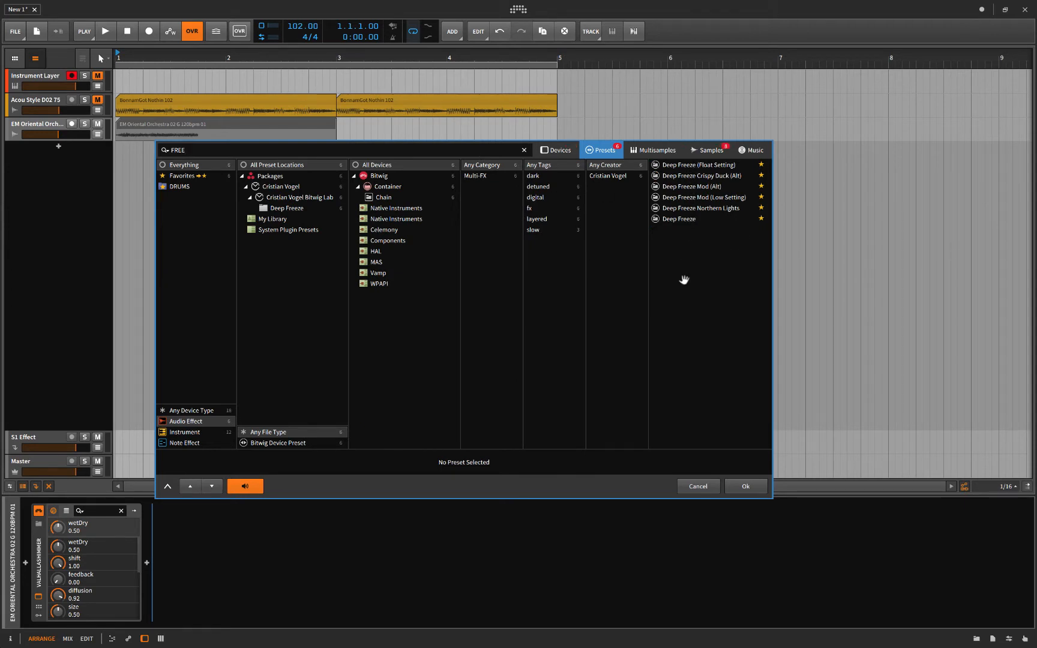
{"action": "left_click", "coordinate": [693, 484]}
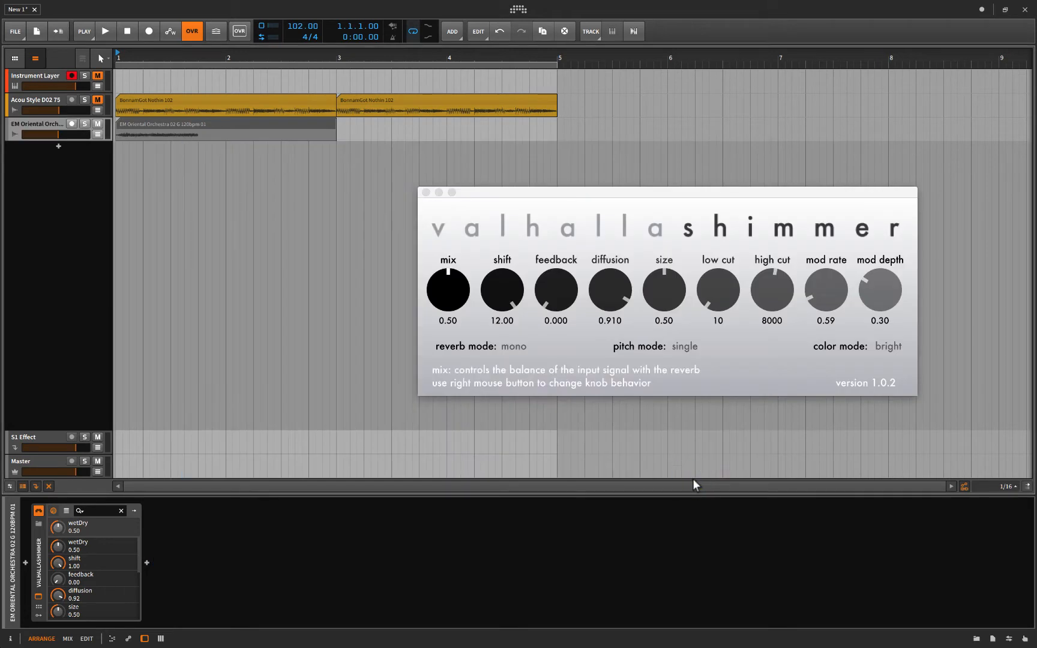
- Set ValhallaShimmer to mix 0.51, feedback 0.096, diffusion 0.958, size 1.00 and high cut 15000 while auditioning the orchestra clip
{"action": "left_click_drag", "start_coordinate": [594, 195], "coordinate": [452, 193]}
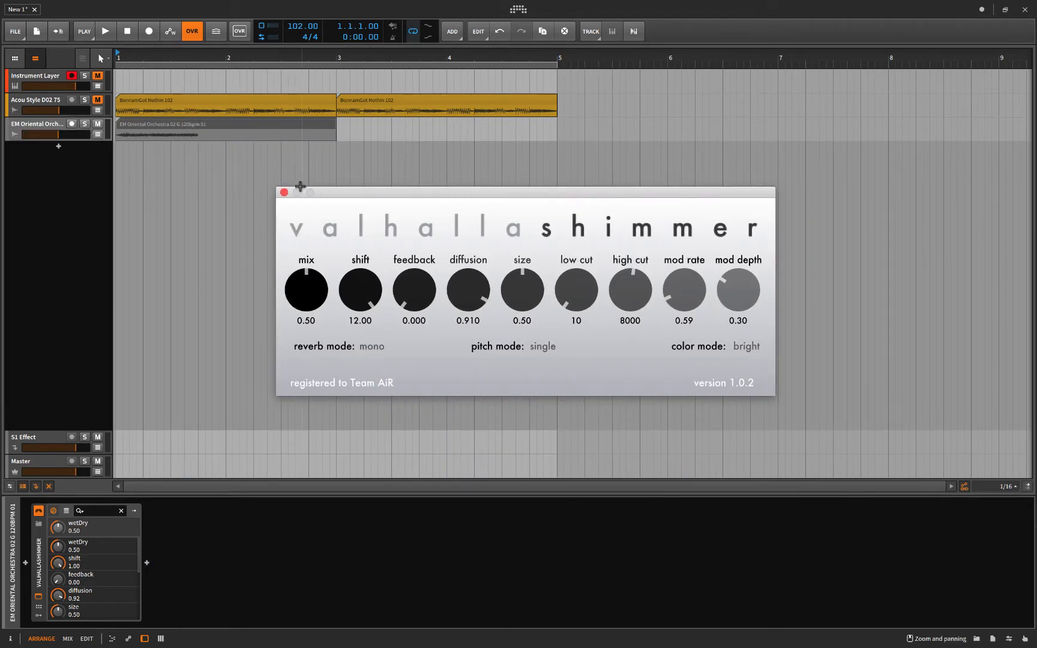
{"action": "key", "text": "space"}
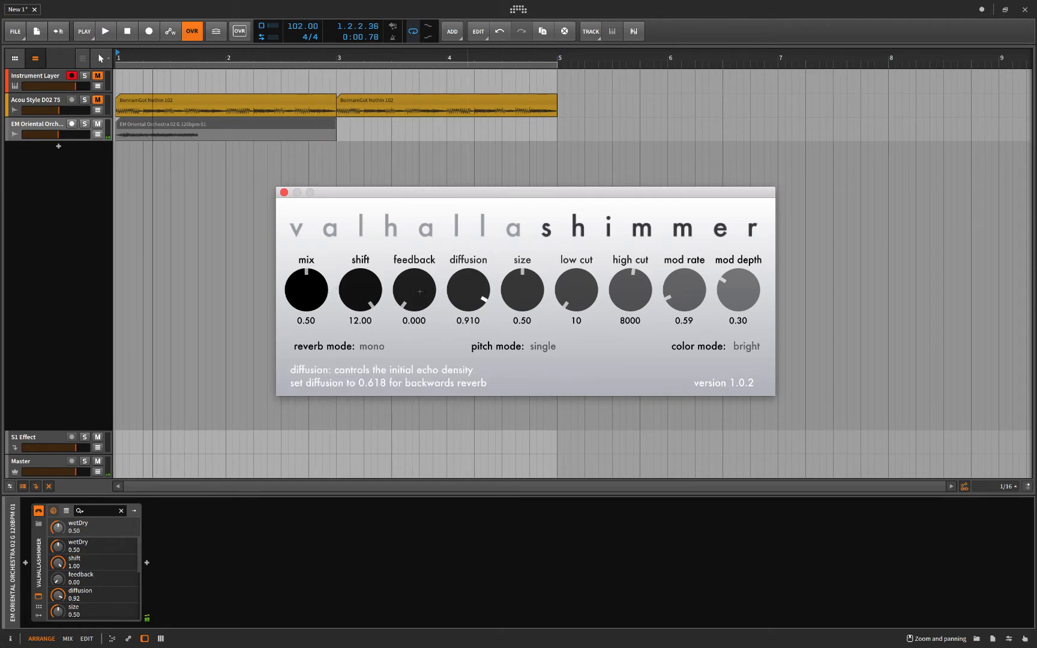
{"action": "left_click_drag", "start_coordinate": [306, 295], "coordinate": [307, 273]}
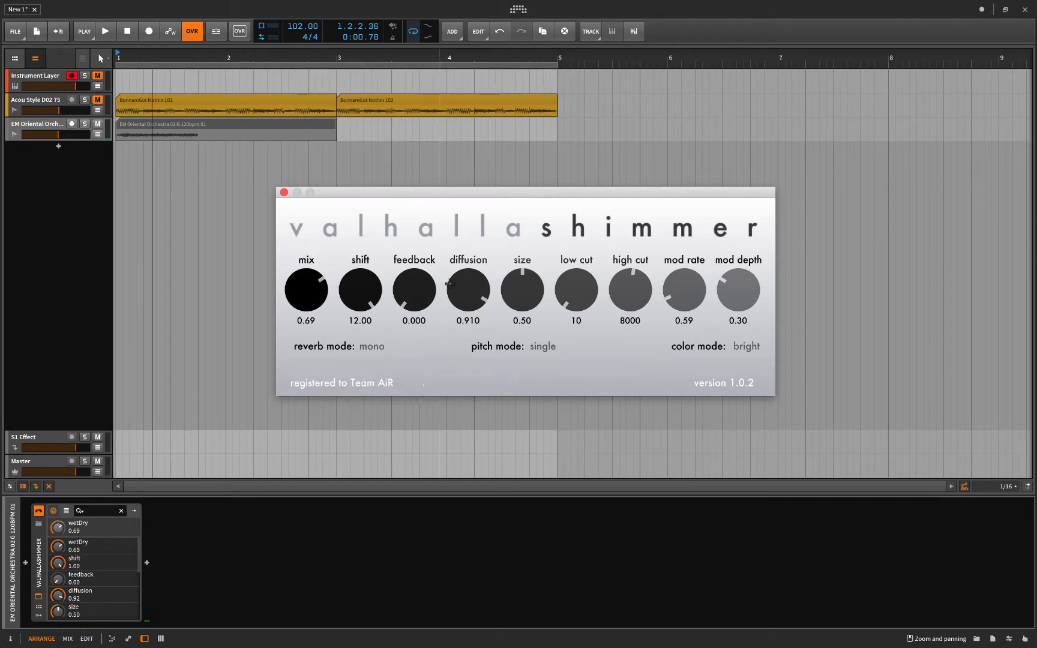
{"action": "left_click_drag", "start_coordinate": [521, 304], "coordinate": [514, 237]}
{"action": "left_click_drag", "start_coordinate": [464, 306], "coordinate": [464, 288]}
{"action": "left_click_drag", "start_coordinate": [418, 304], "coordinate": [419, 287]}
{"action": "key", "text": "space"}
{"action": "key", "text": "space"}
{"action": "key", "text": "space"}
{"action": "left_click_drag", "start_coordinate": [304, 296], "coordinate": [304, 329]}
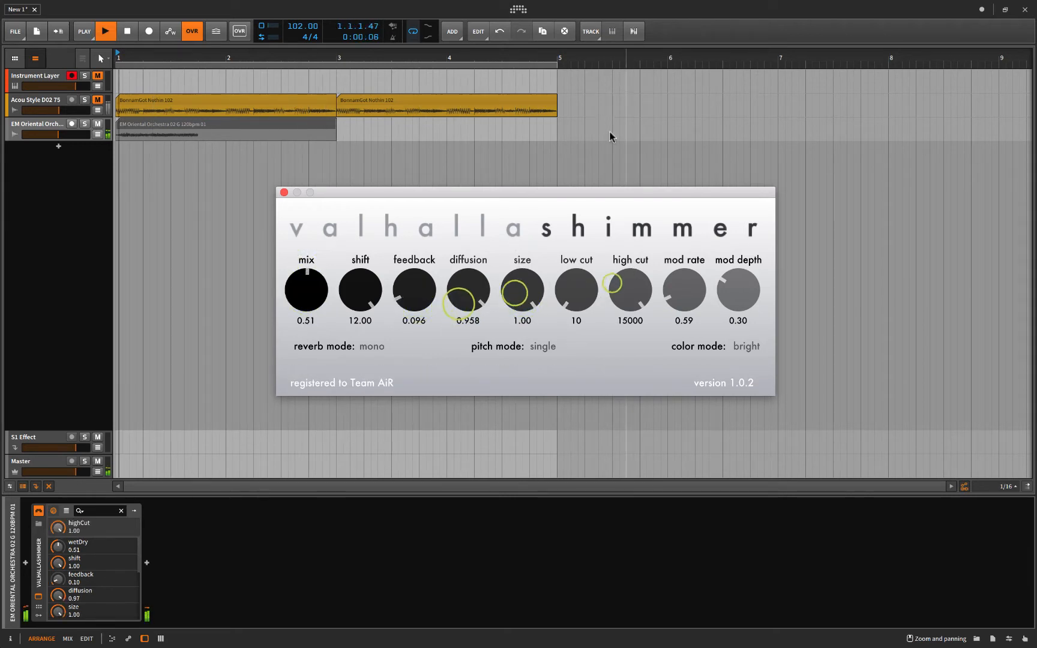
- Reduce ValhallaShimmer's feedback to 0.000 and size to 0.54 while auditioning the clip
{"action": "key", "text": "space"}
{"action": "left_click_drag", "start_coordinate": [522, 295], "coordinate": [522, 319]}
{"action": "key", "text": "space"}
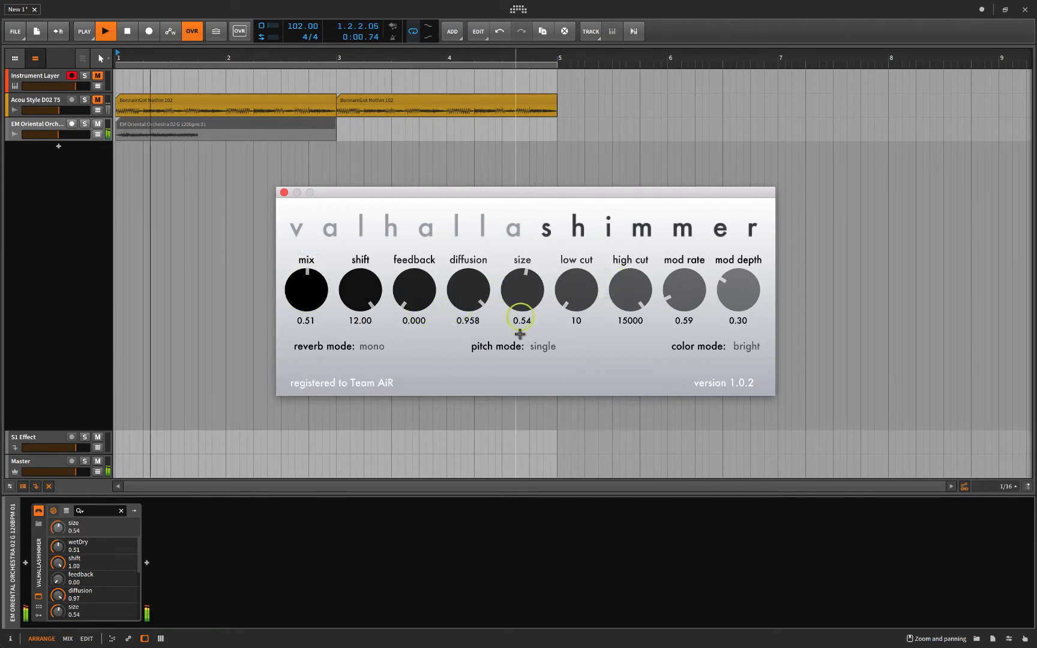
{"action": "key", "text": "space"}
- Add a fade-out to the orchestra audio event from about 1.2.3 to its end, play it back, and close the ValhallaShimmer window
{"action": "left_click_drag", "start_coordinate": [481, 192], "coordinate": [601, 178]}
{"action": "left_click", "coordinate": [189, 126]}
{"action": "double_click", "coordinate": [193, 126]}
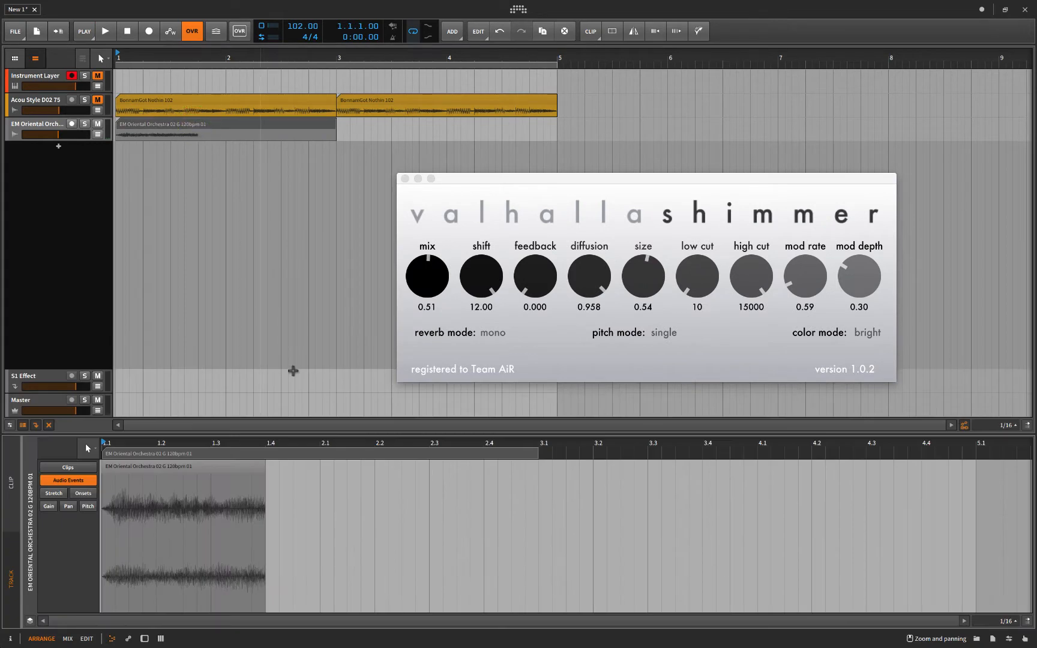
{"action": "left_click_drag", "start_coordinate": [262, 476], "coordinate": [183, 475]}
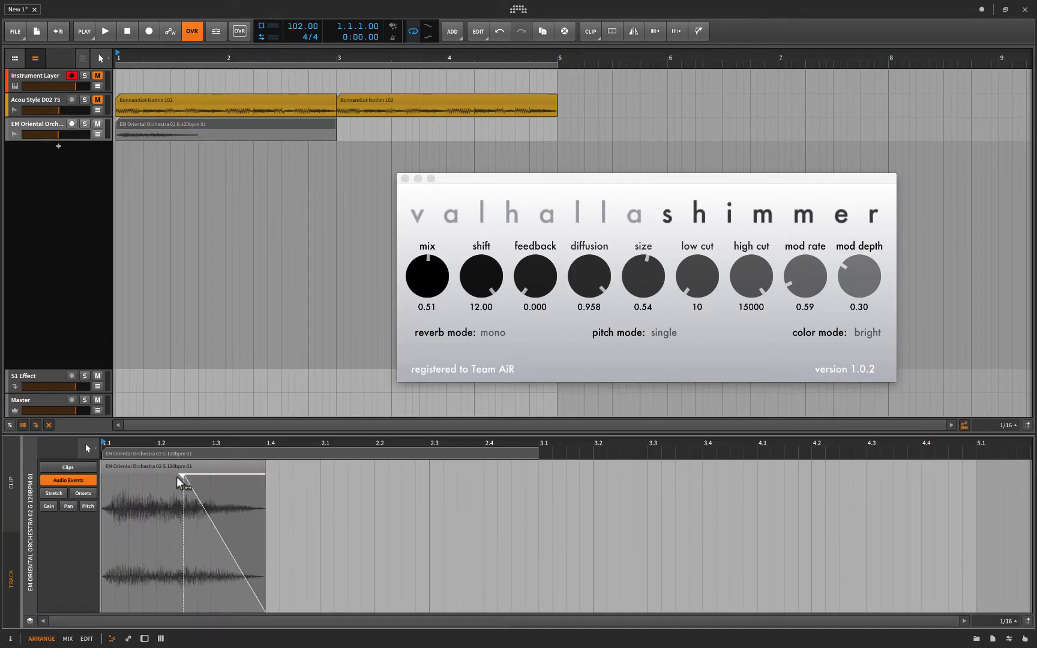
{"action": "key", "text": "space"}
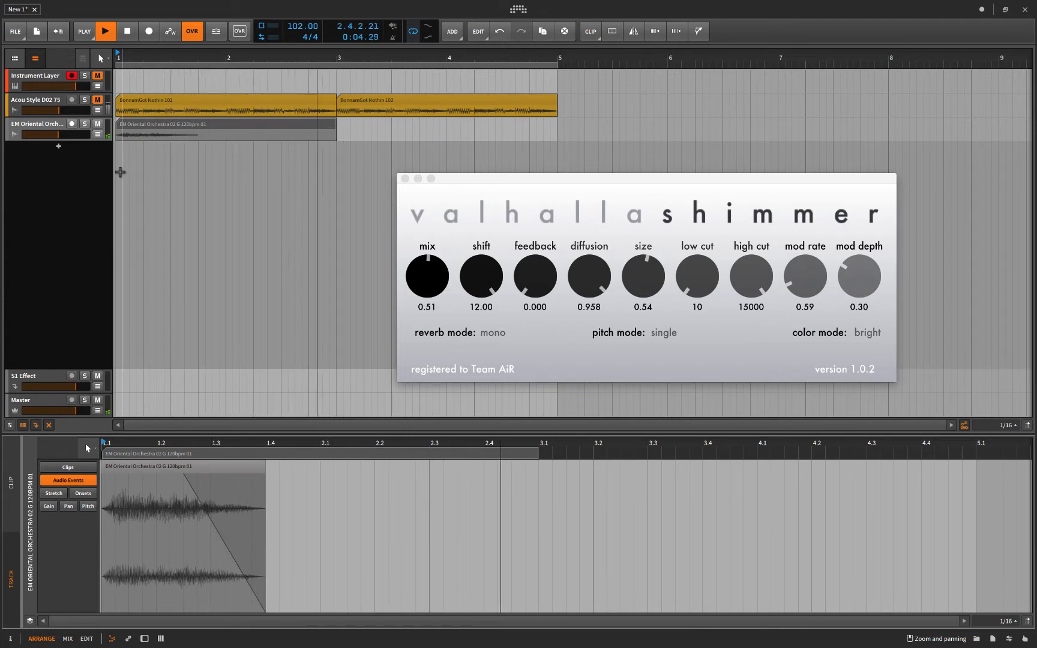
{"action": "key", "text": "space"}
{"action": "left_click", "coordinate": [404, 178]}
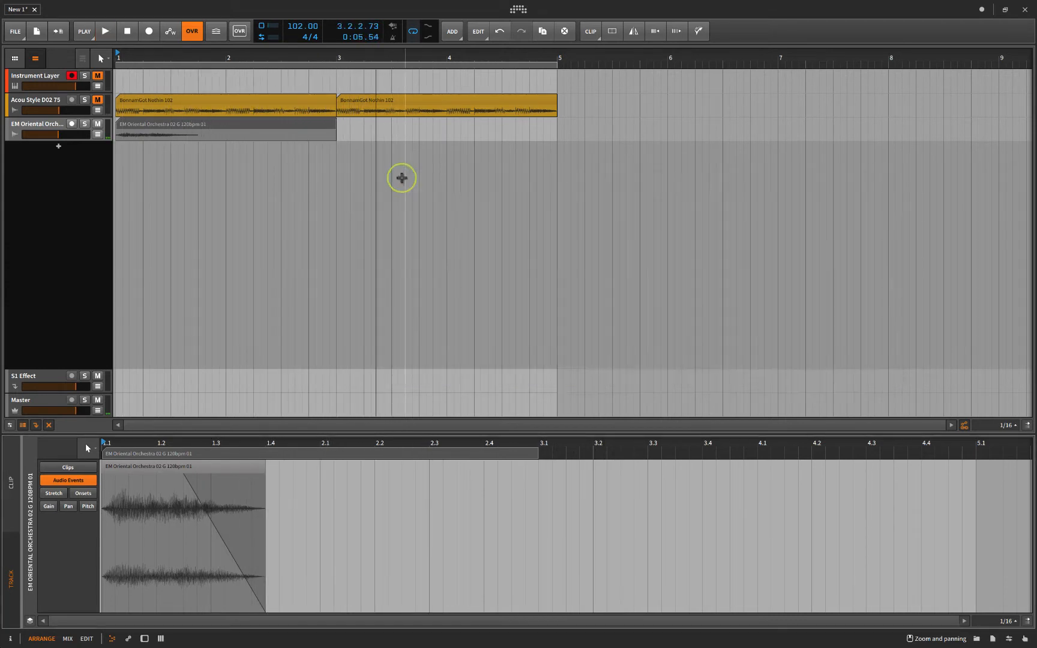
{"action": "left_click", "coordinate": [267, 124]}
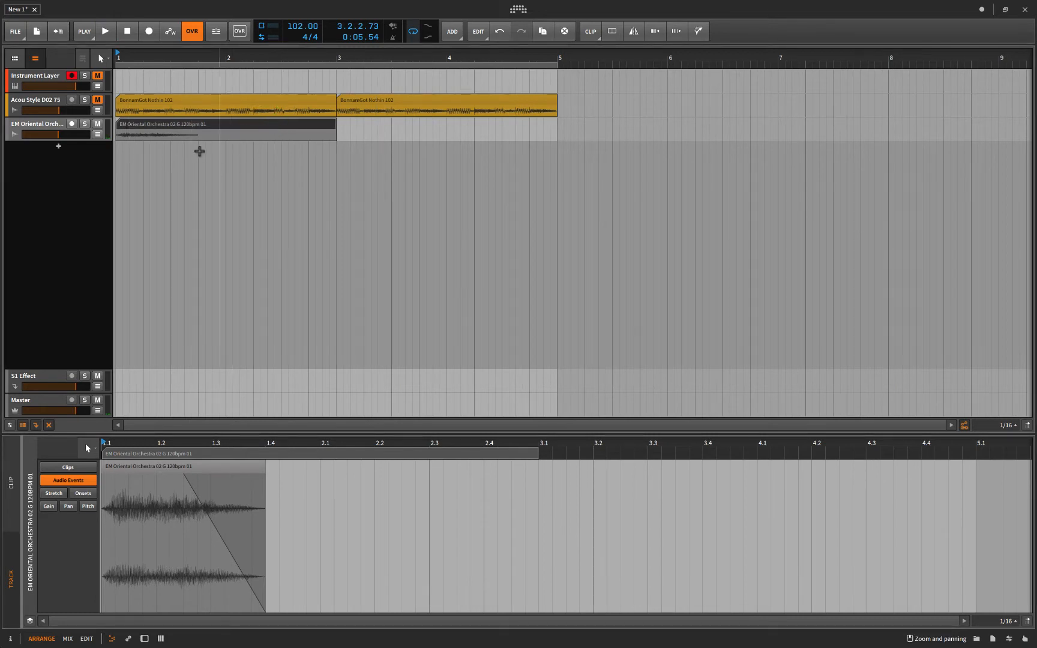
{"action": "right_click", "coordinate": [188, 126]}
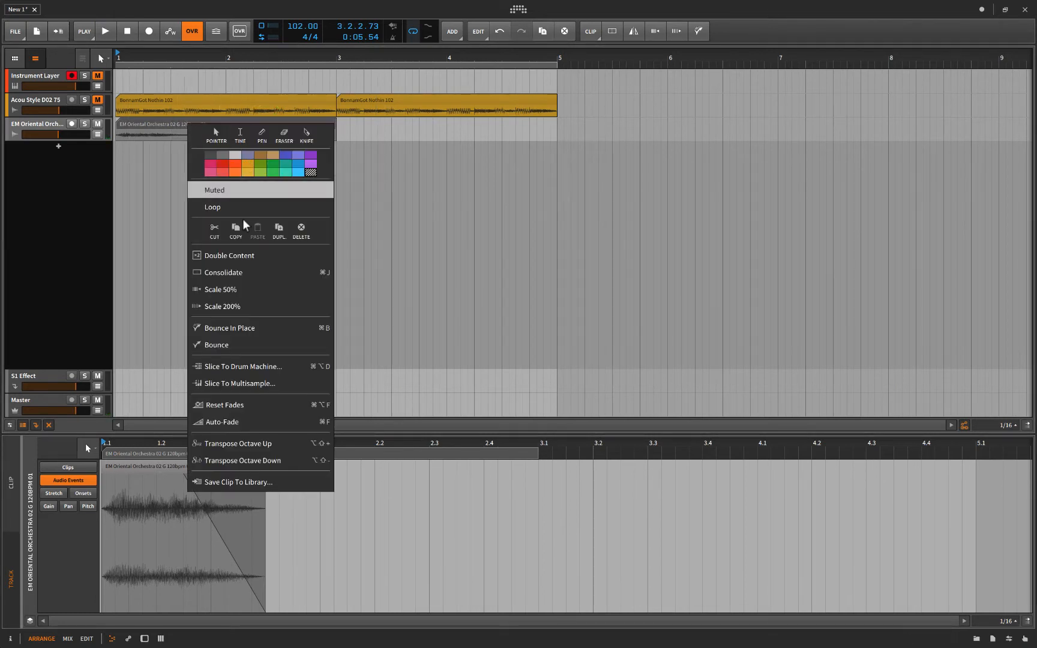
{"action": "left_click", "coordinate": [221, 345]}
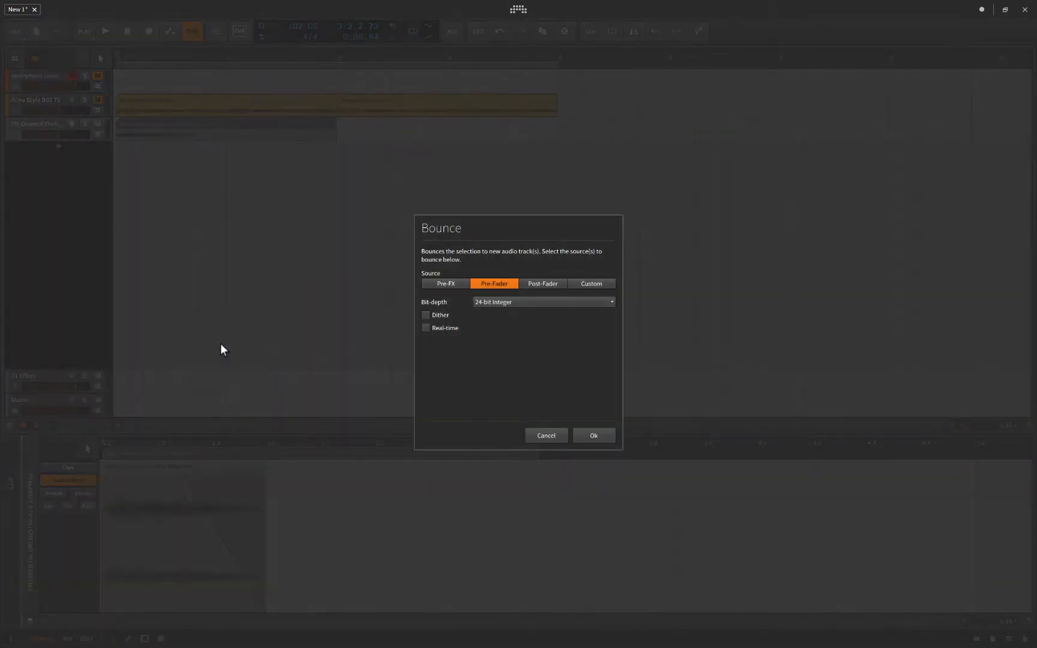
{"action": "left_click", "coordinate": [539, 435]}
- Add the Bitwig Compressor after ValhallaShimmer on the EM Oriental Orchestra track
{"action": "left_click", "coordinate": [33, 125]}
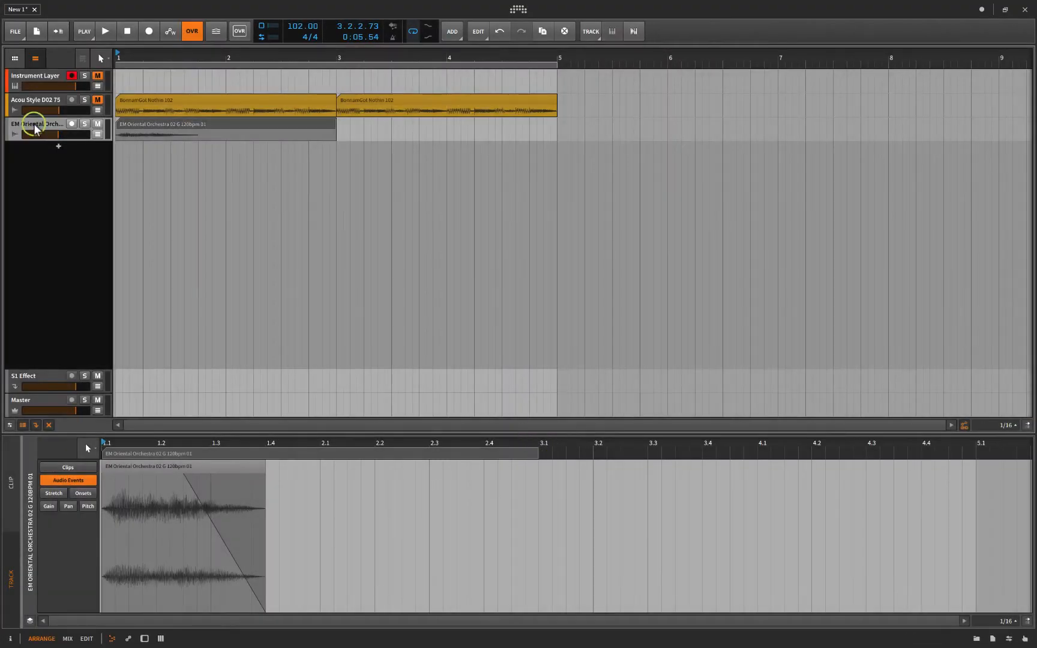
{"action": "left_click", "coordinate": [145, 562]}
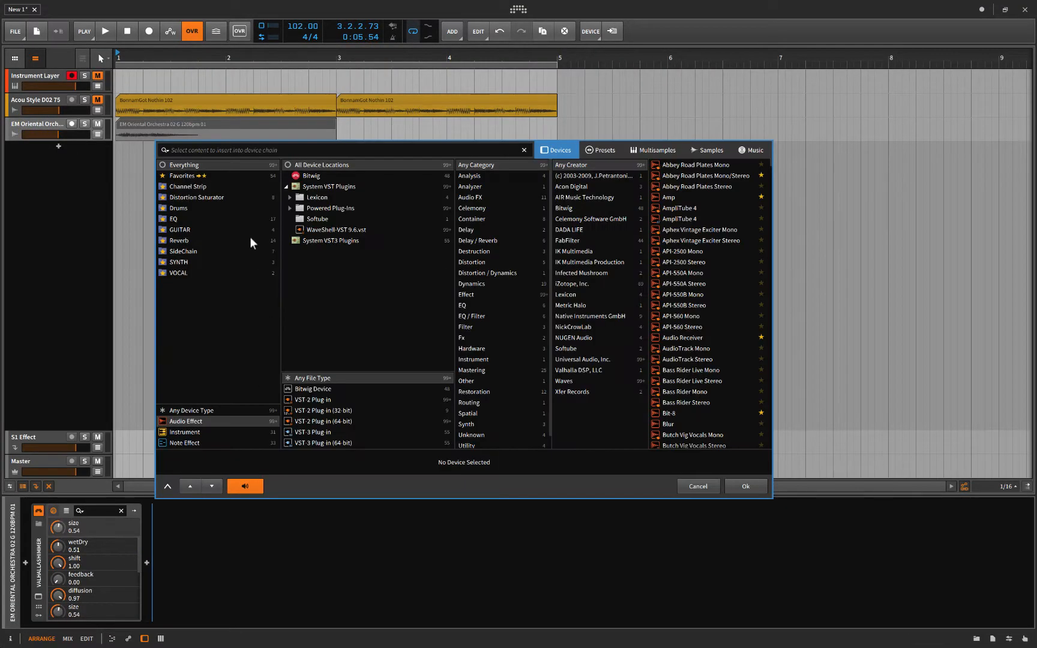
{"action": "left_click", "coordinate": [312, 176]}
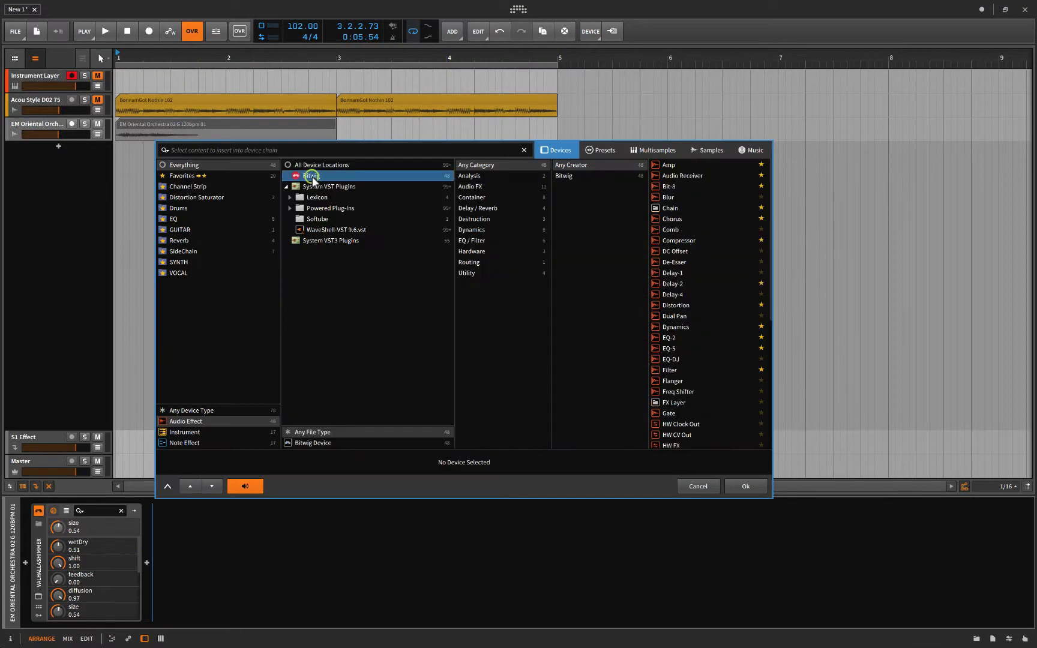
{"action": "left_click", "coordinate": [665, 237]}
{"action": "left_click", "coordinate": [751, 485]}
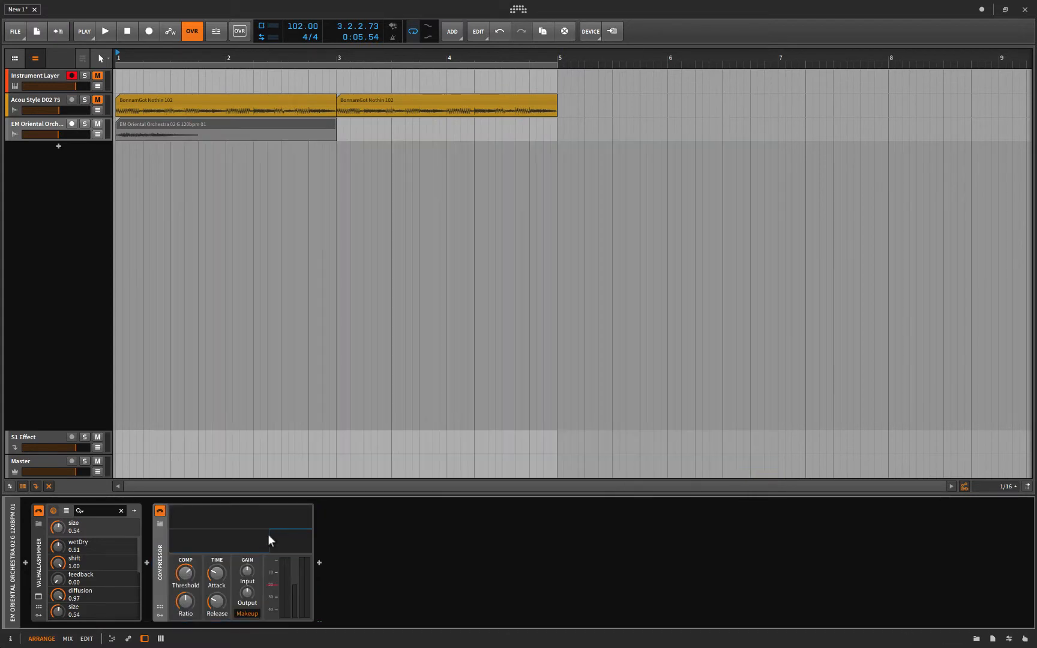
- Raise the Compressor's ratio and release and lower its threshold while auditioning the orchestra clip
{"action": "key", "text": "space"}
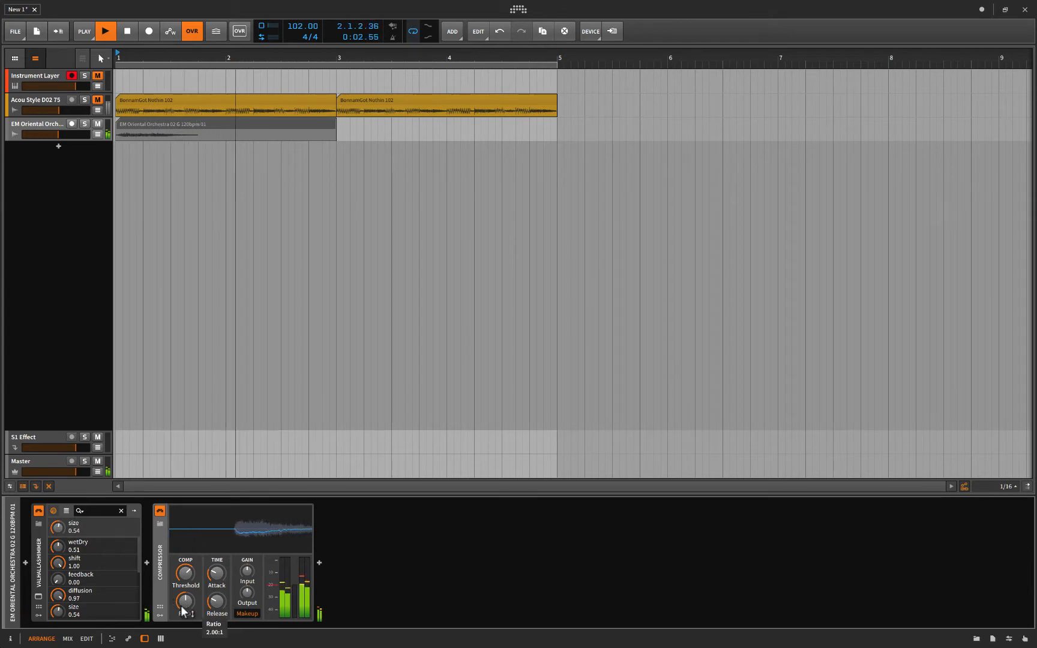
{"action": "left_click_drag", "start_coordinate": [174, 607], "coordinate": [174, 593]}
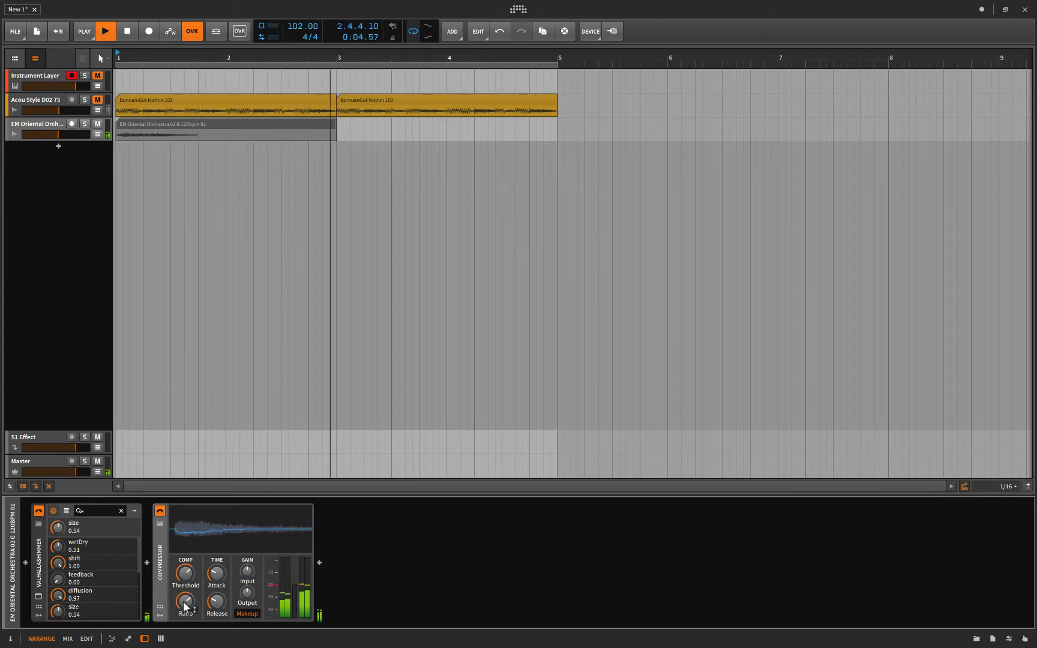
{"action": "left_click_drag", "start_coordinate": [216, 603], "coordinate": [188, 602]}
{"action": "key", "text": "space"}
{"action": "key", "text": "space"}
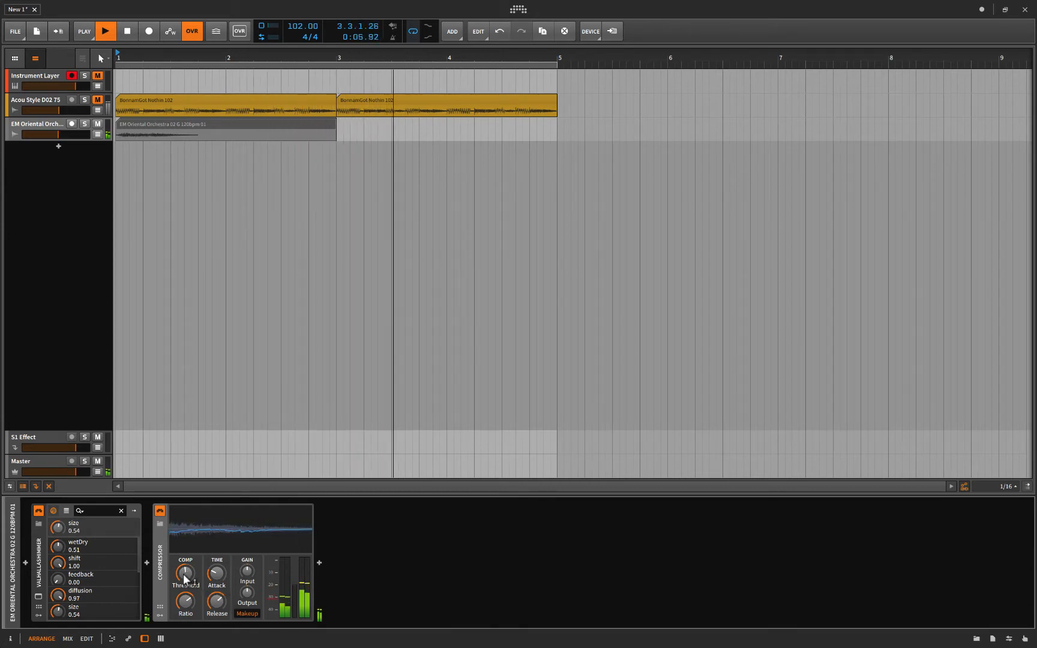
{"action": "key", "text": "space"}
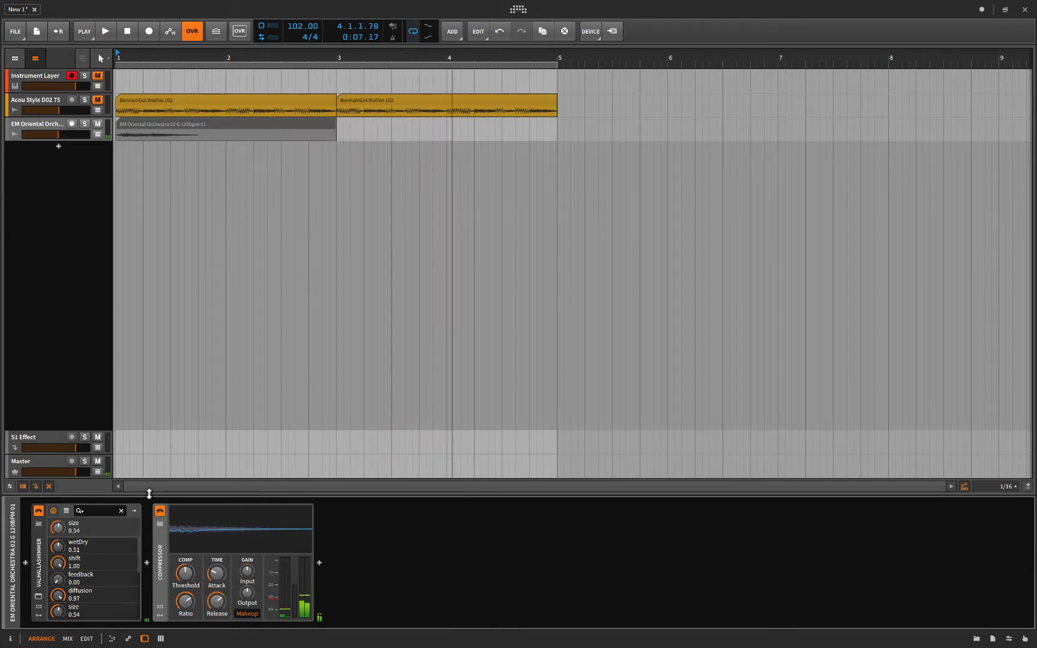
- Bounce the orchestra clip to a new audio track with Pre-Fader source at 24-bit Integer, and play back the result
{"action": "right_click", "coordinate": [158, 118]}
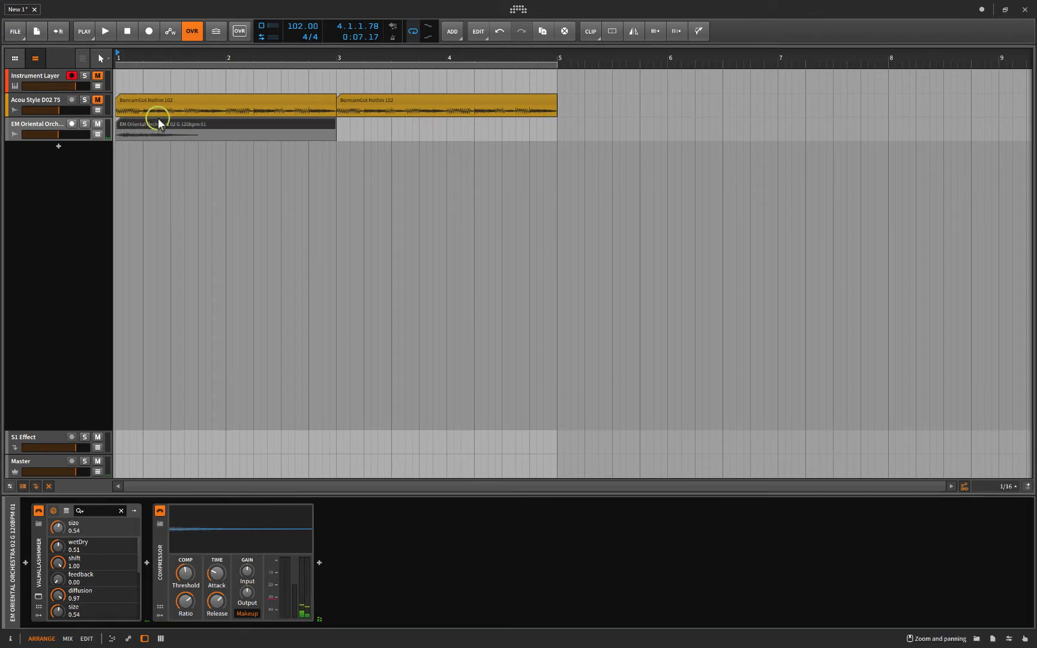
{"action": "left_click", "coordinate": [206, 342]}
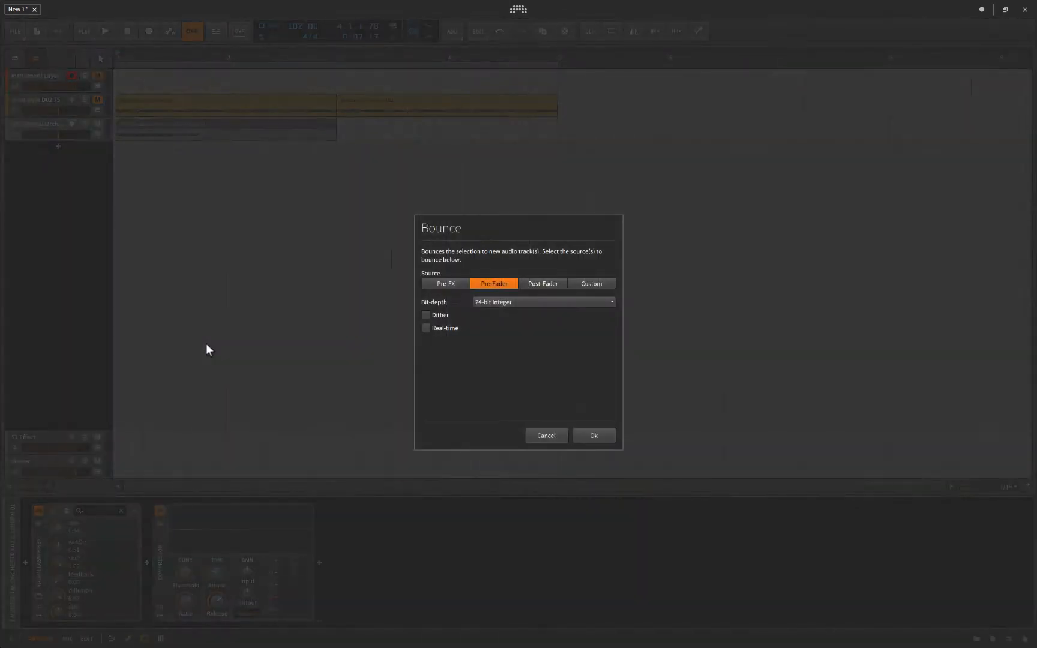
{"action": "left_click", "coordinate": [590, 436]}
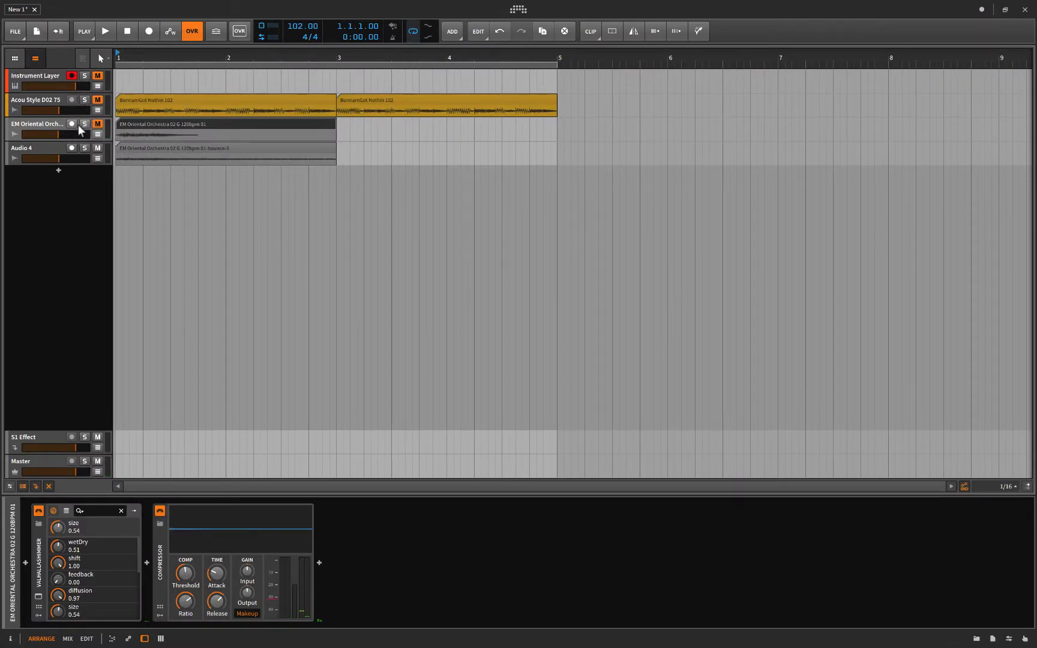
{"action": "left_click", "coordinate": [44, 149]}
{"action": "key", "text": "space"}
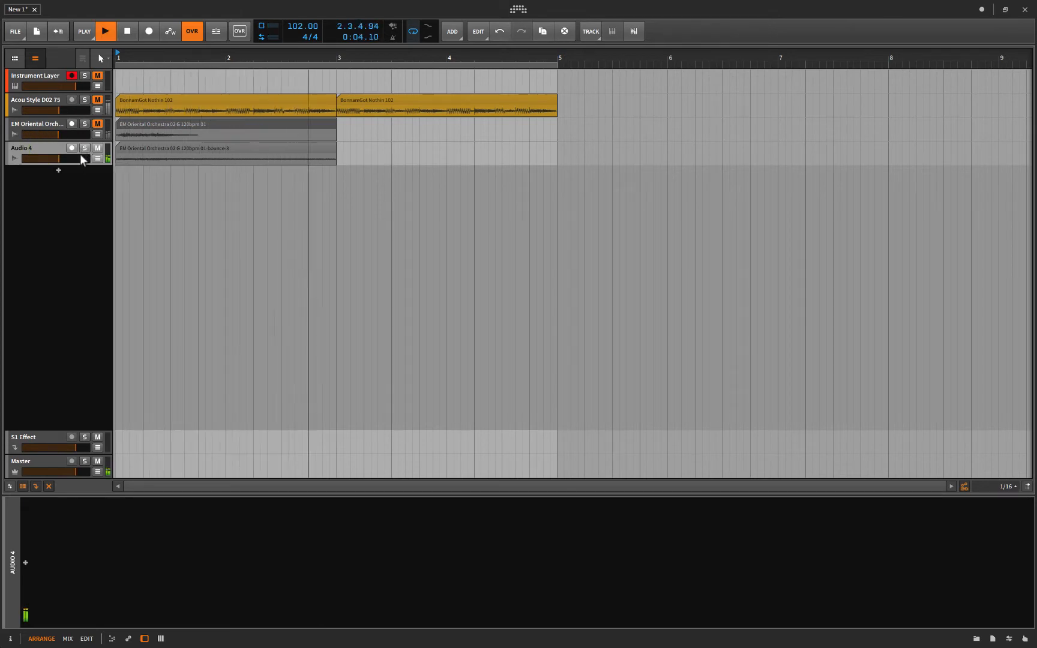
{"action": "key", "text": "space"}
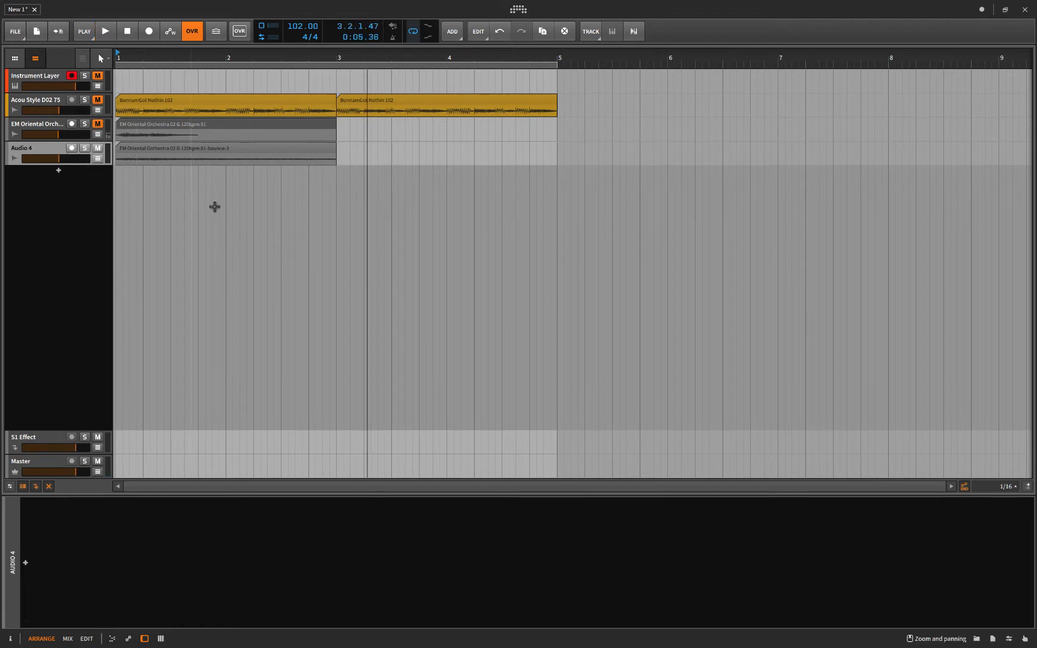
- Add a new instrument track with the Bitwig Sampler below the bounced audio track
{"action": "left_click", "coordinate": [58, 171]}
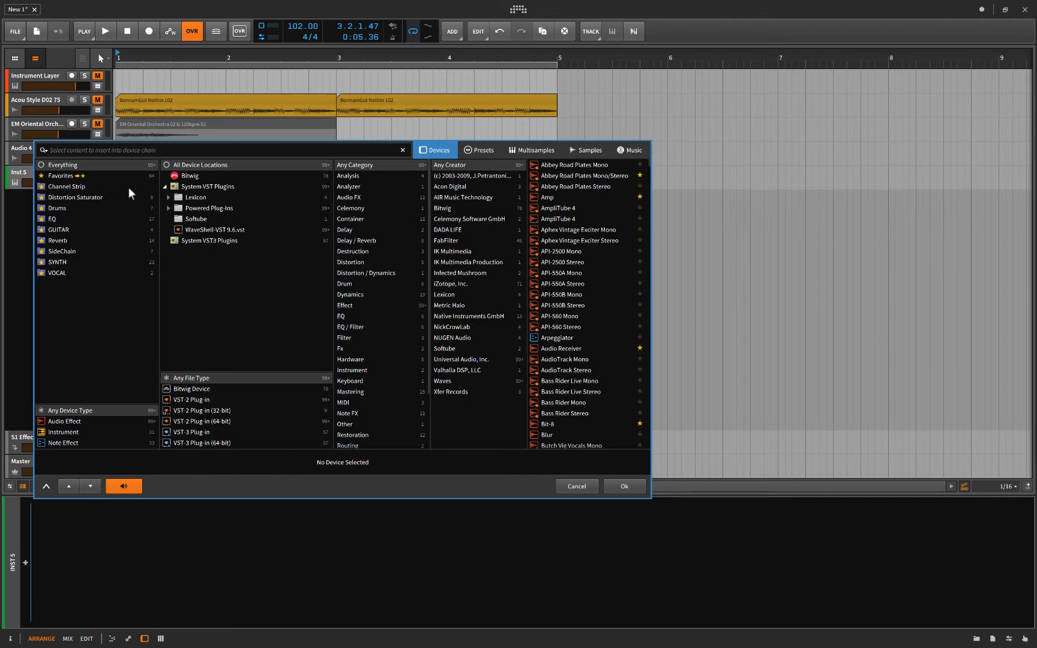
{"action": "left_click", "coordinate": [201, 177]}
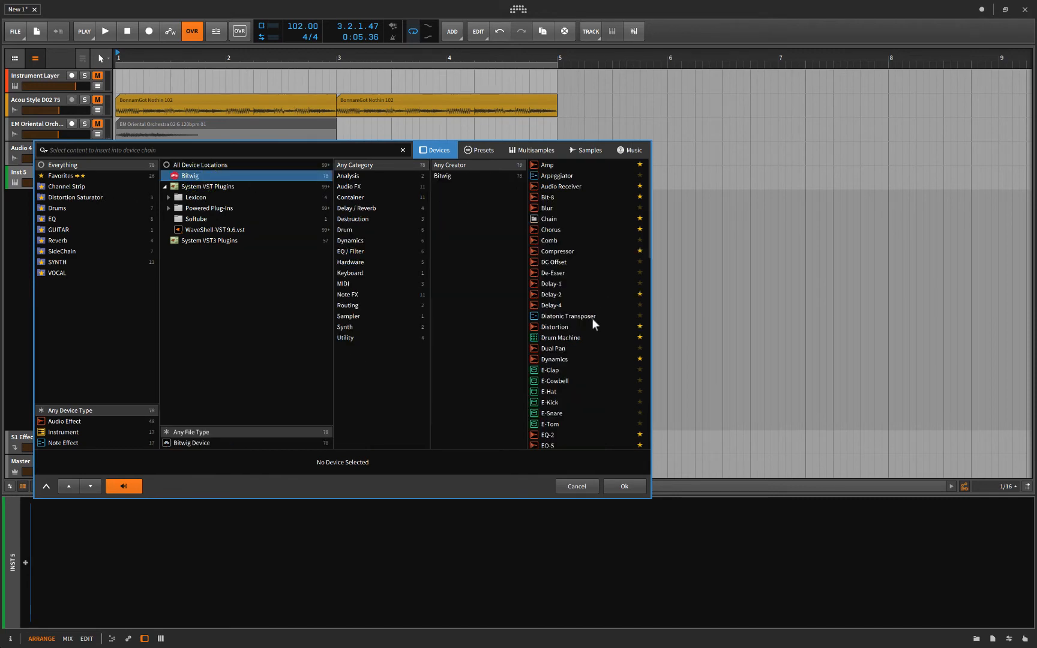
{"action": "scroll", "coordinate": [593, 320], "scroll_direction": "down", "scroll_amount": 10}
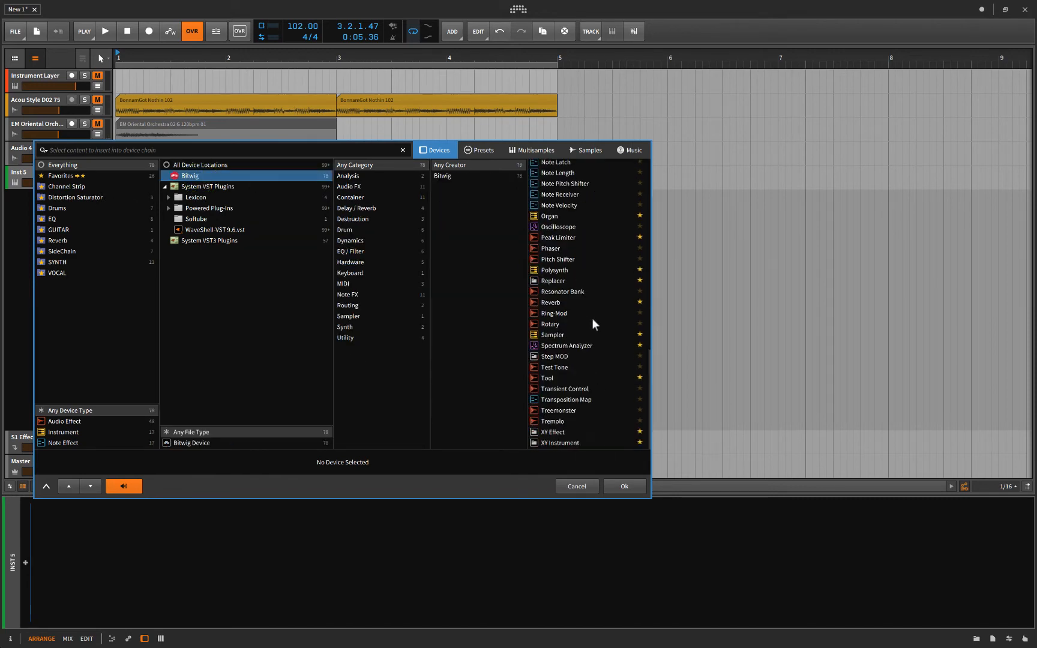
{"action": "left_click", "coordinate": [548, 337]}
{"action": "left_click", "coordinate": [622, 485]}
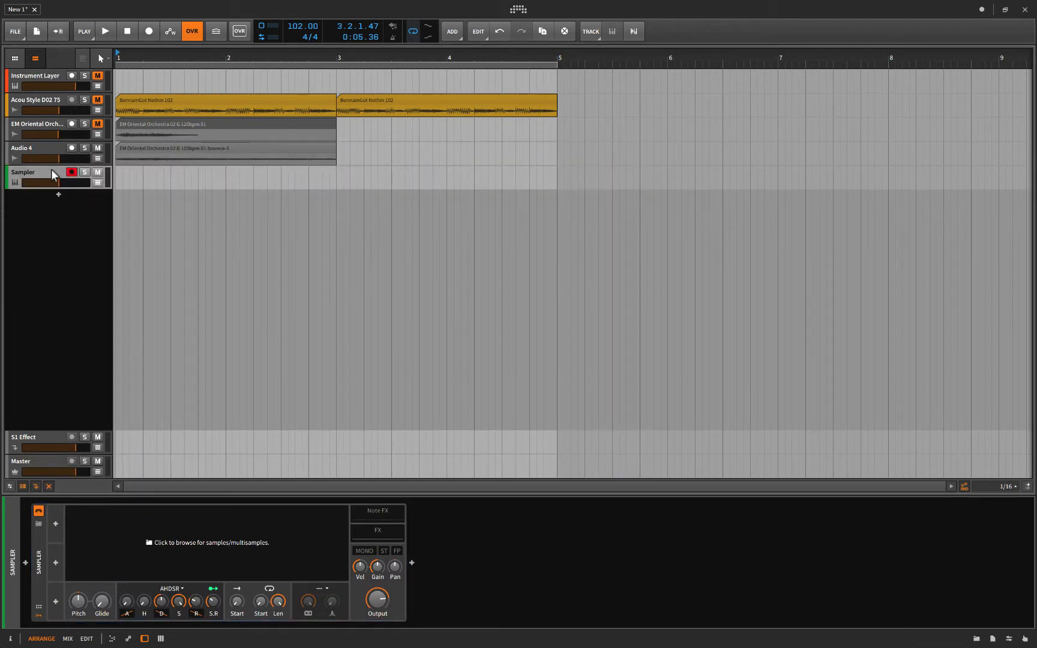
- Load the bounced orchestra clip into the Sampler and trim the sample's start and end inward
{"action": "left_click", "coordinate": [141, 147]}
{"action": "left_click_drag", "start_coordinate": [142, 147], "coordinate": [136, 557]}
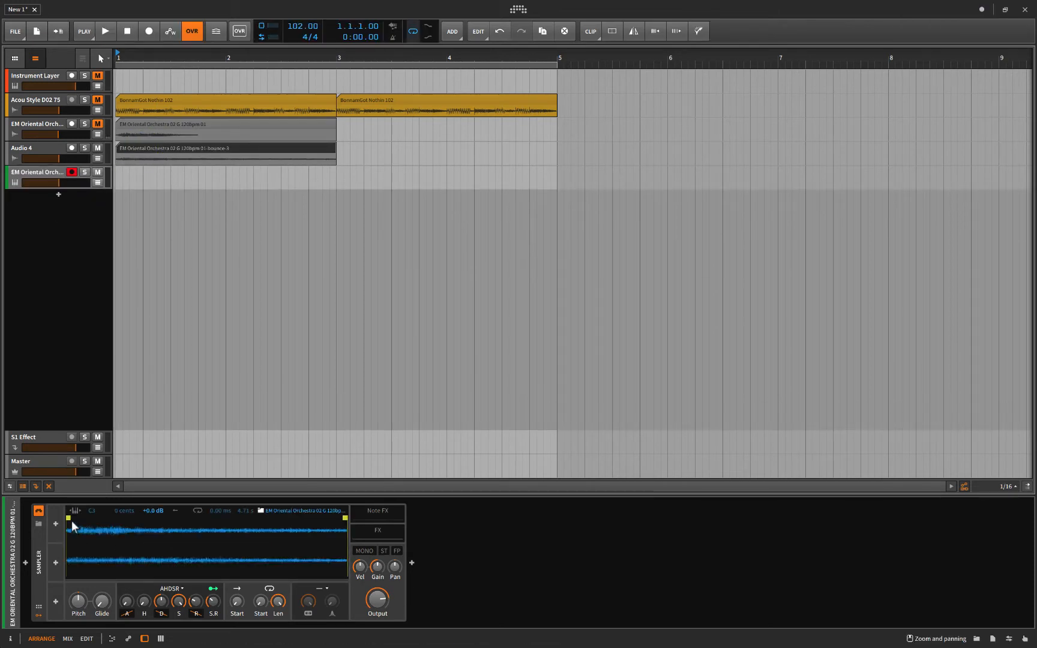
{"action": "left_click_drag", "start_coordinate": [70, 520], "coordinate": [75, 519]}
{"action": "left_click_drag", "start_coordinate": [345, 519], "coordinate": [303, 520]}
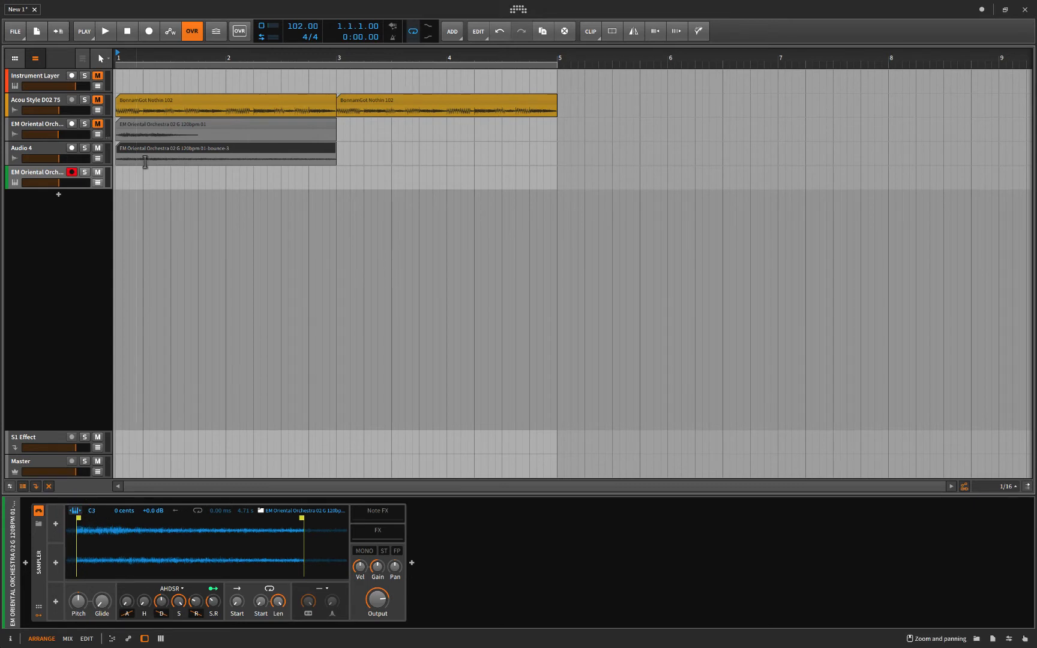
- Set the Sampler's root key to G3
{"action": "left_click", "coordinate": [92, 510]}
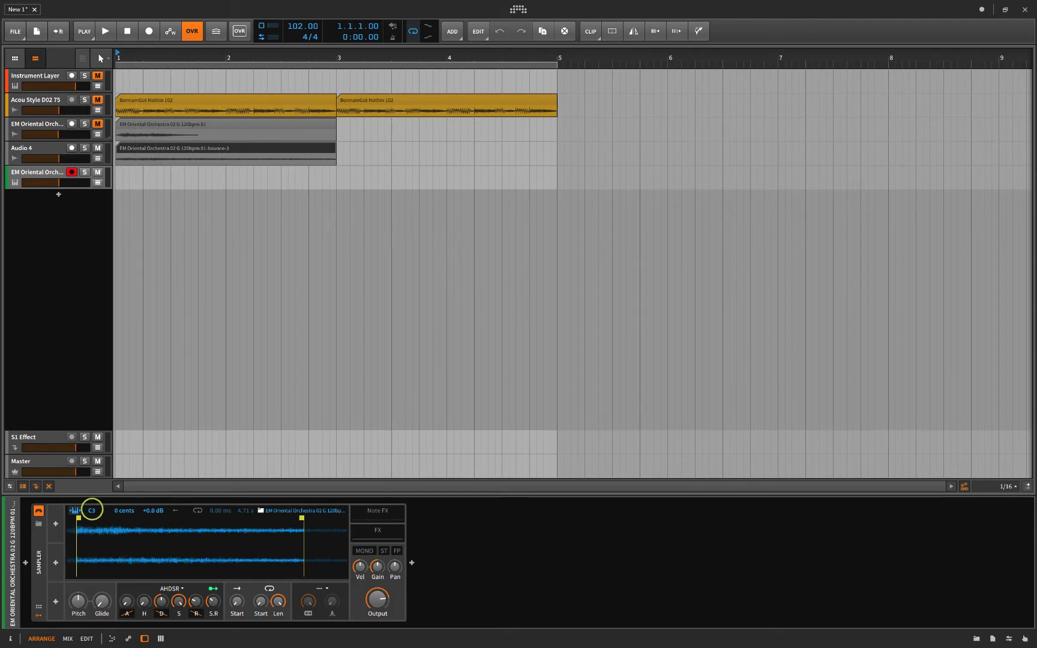
{"action": "left_click_drag", "start_coordinate": [92, 510], "coordinate": [92, 496]}
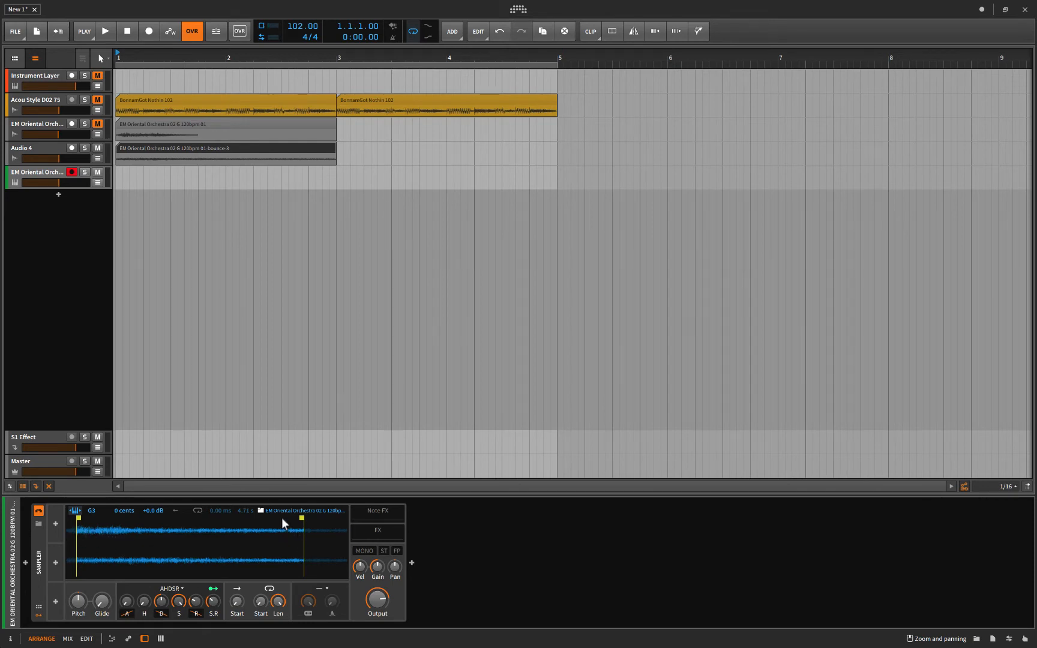
- Enable looping for the orchestra sample and set the loop start to 184 ms, at the sample's start marker
{"action": "scroll", "coordinate": [261, 536], "scroll_direction": "up", "scroll_amount": 10}
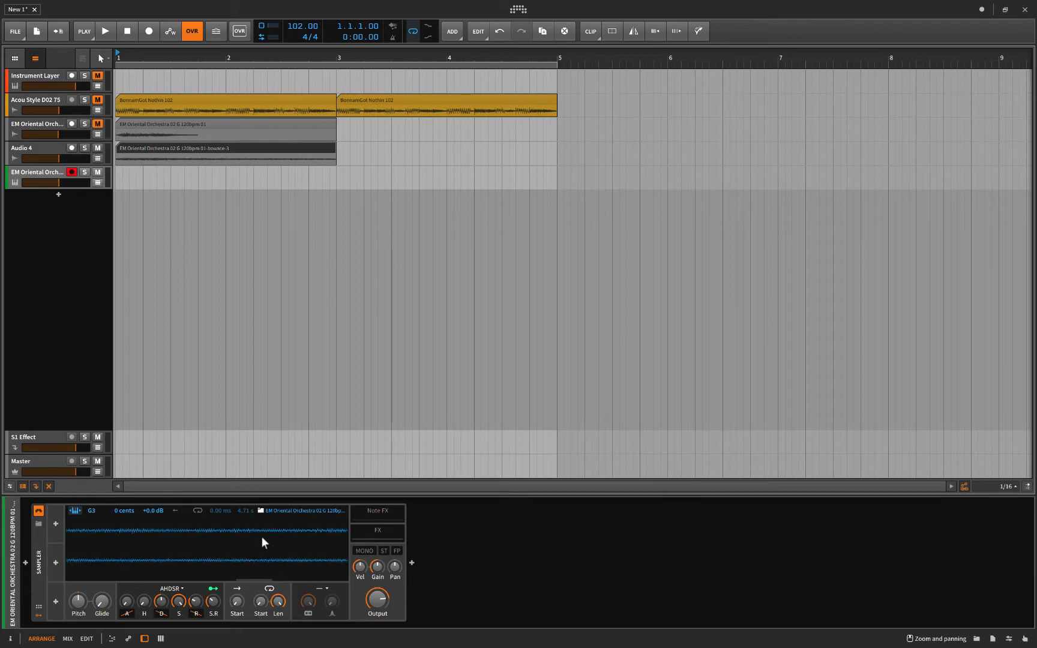
{"action": "scroll", "coordinate": [262, 537], "scroll_direction": "up", "scroll_amount": 8}
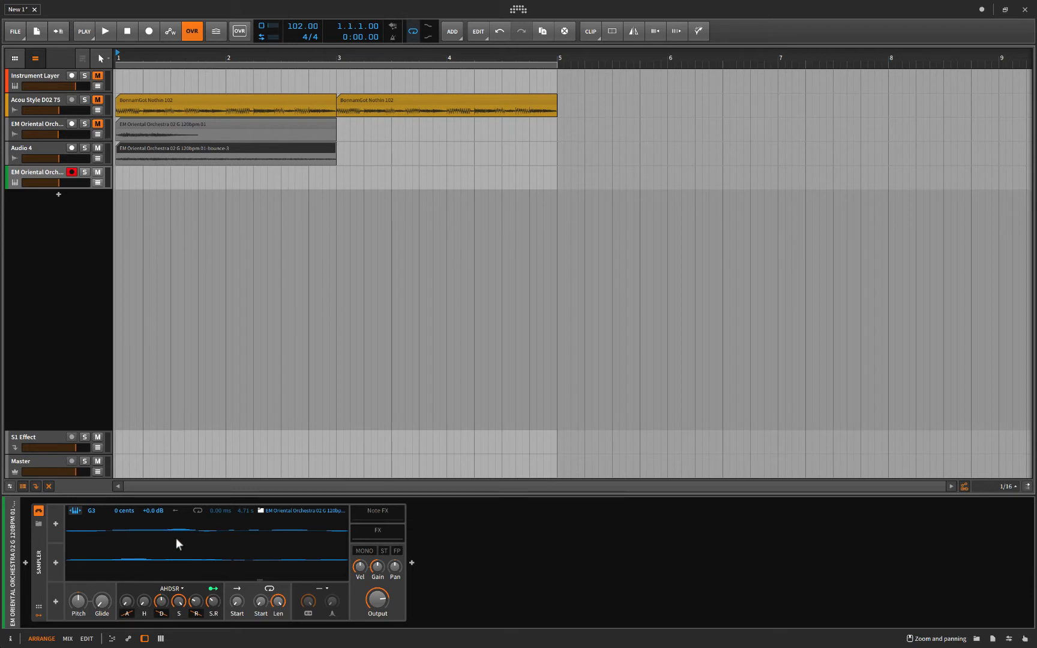
{"action": "scroll", "coordinate": [176, 538], "scroll_direction": "down", "scroll_amount": 8}
{"action": "scroll", "coordinate": [176, 538], "scroll_direction": "down", "scroll_amount": 5}
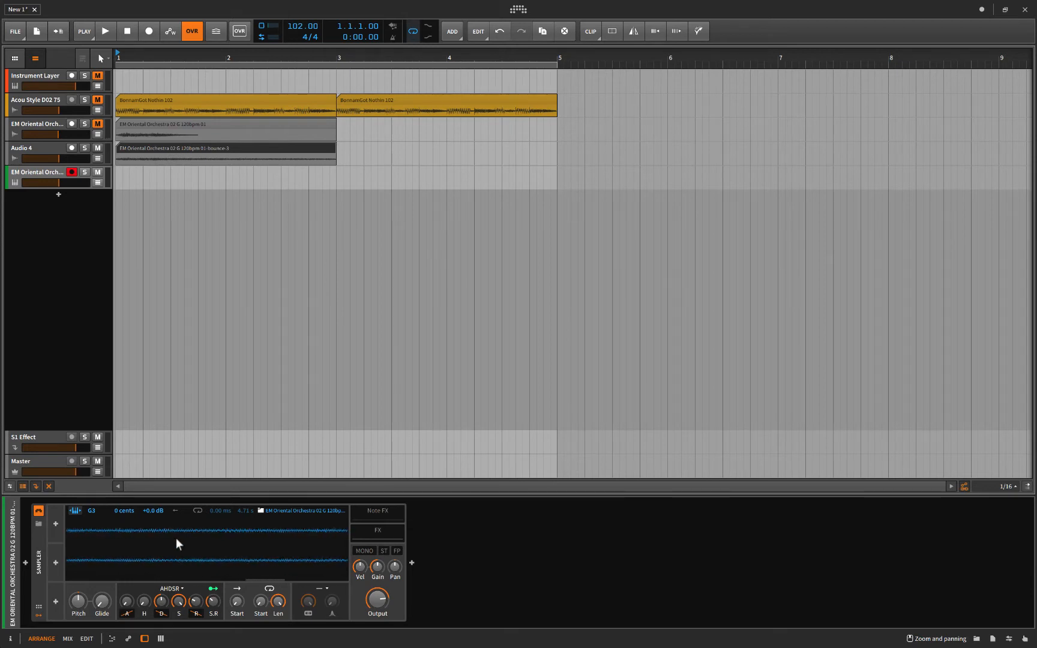
{"action": "scroll", "coordinate": [175, 538], "scroll_direction": "down", "scroll_amount": 5}
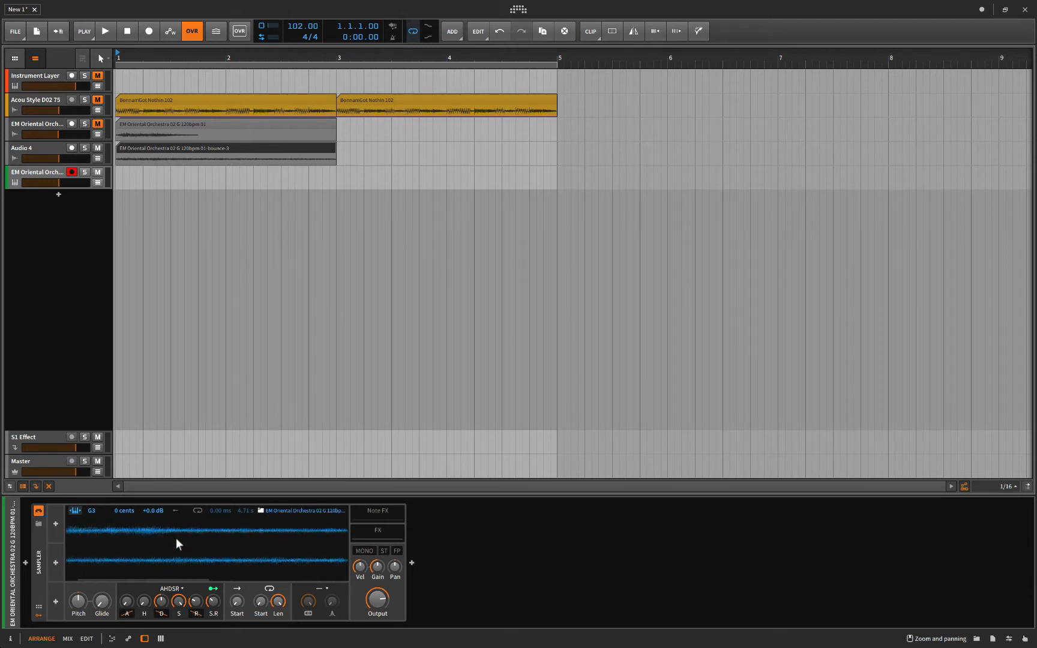
{"action": "scroll", "coordinate": [176, 538], "scroll_direction": "down", "scroll_amount": 4}
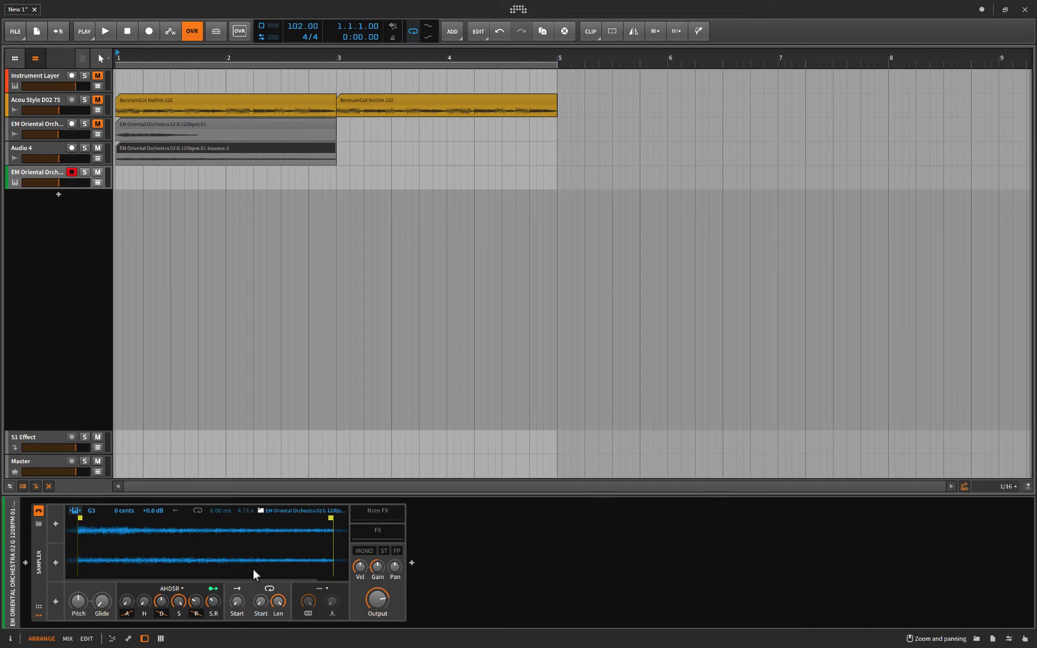
{"action": "left_click", "coordinate": [196, 510]}
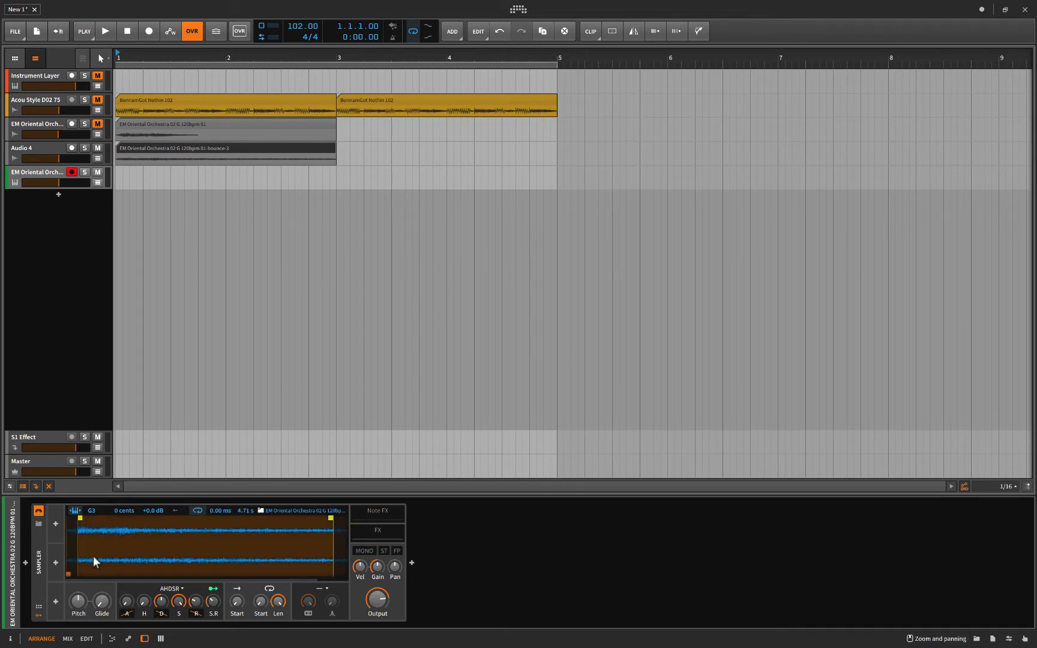
{"action": "left_click_drag", "start_coordinate": [68, 575], "coordinate": [78, 576]}
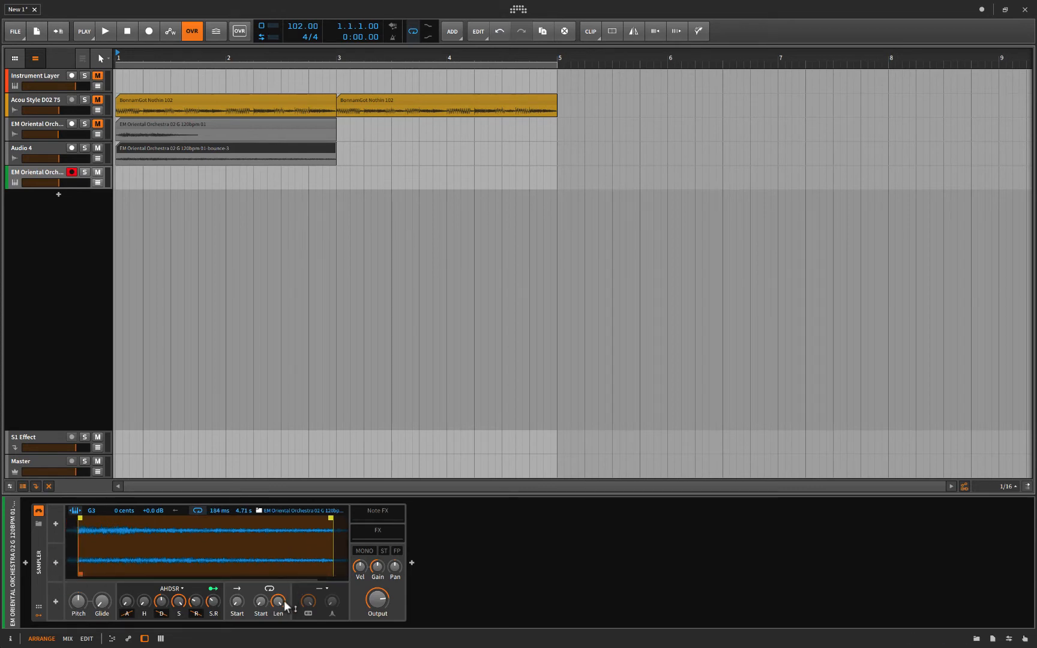
- Shorten the sample loop to 259 ms and move the sample's end marker inward
{"action": "mouse_move", "coordinate": [277, 605]}
{"action": "left_mouse_down"}
{"action": "mouse_move", "coordinate": [277, 617]}
{"action": "mouse_move", "coordinate": [276, 600]}
{"action": "left_mouse_up"}
{"action": "left_click_drag", "start_coordinate": [332, 517], "coordinate": [352, 521]}
{"action": "scroll", "coordinate": [291, 560], "scroll_direction": "down", "scroll_amount": 1}
{"action": "scroll", "coordinate": [291, 559], "scroll_direction": "up", "scroll_amount": 3}
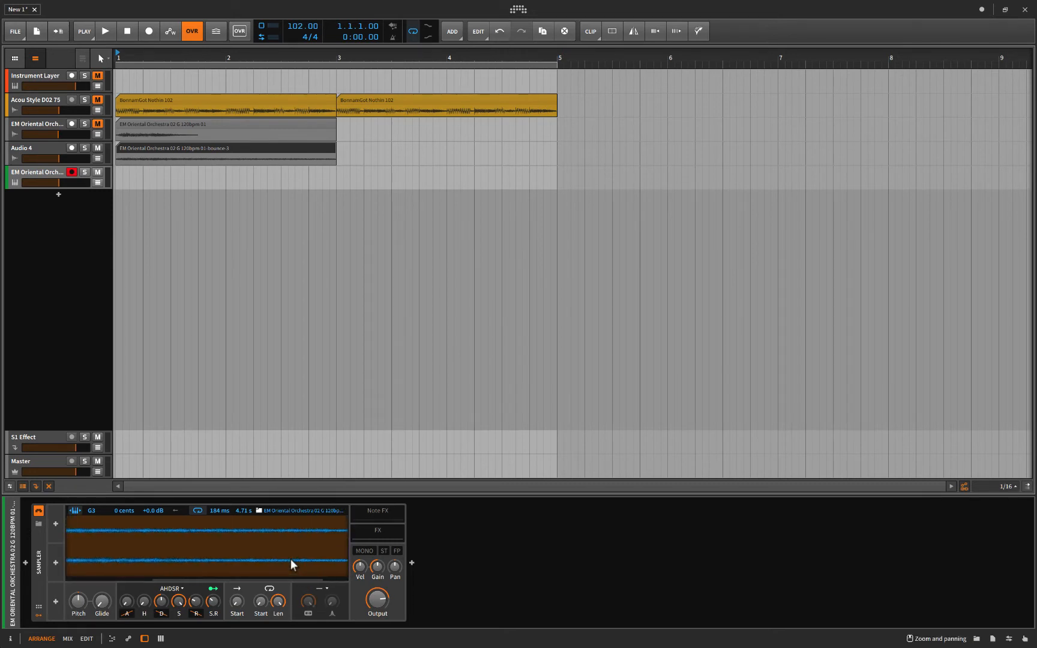
{"action": "scroll", "coordinate": [291, 560], "scroll_direction": "down", "scroll_amount": 3}
{"action": "left_click_drag", "start_coordinate": [345, 573], "coordinate": [127, 573]}
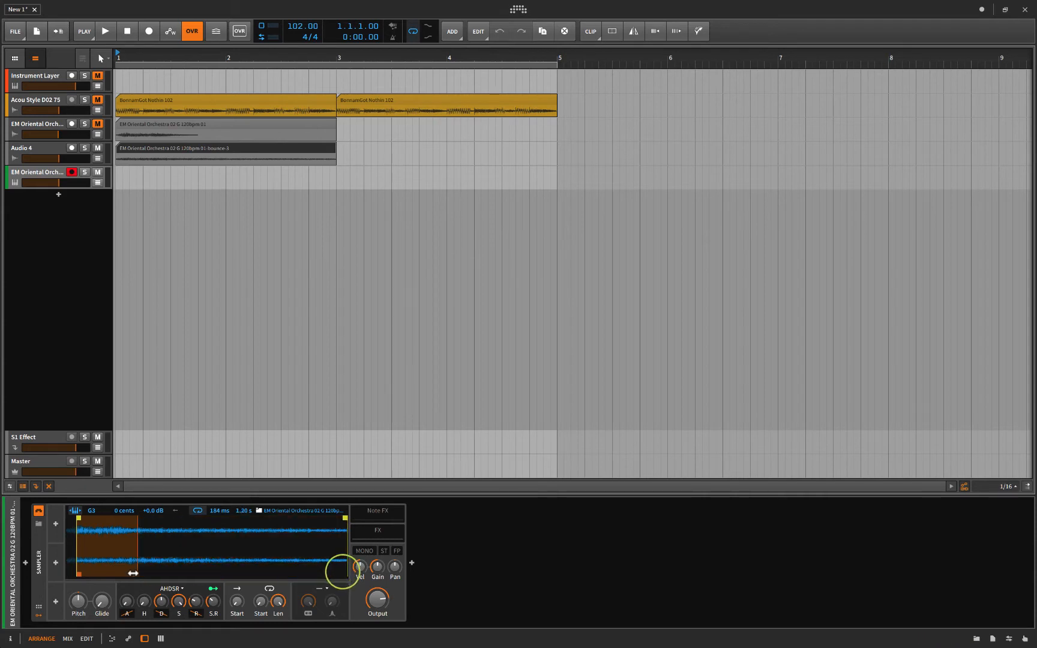
{"action": "left_click_drag", "start_coordinate": [346, 518], "coordinate": [299, 518]}
{"action": "left_click_drag", "start_coordinate": [126, 574], "coordinate": [81, 574]}
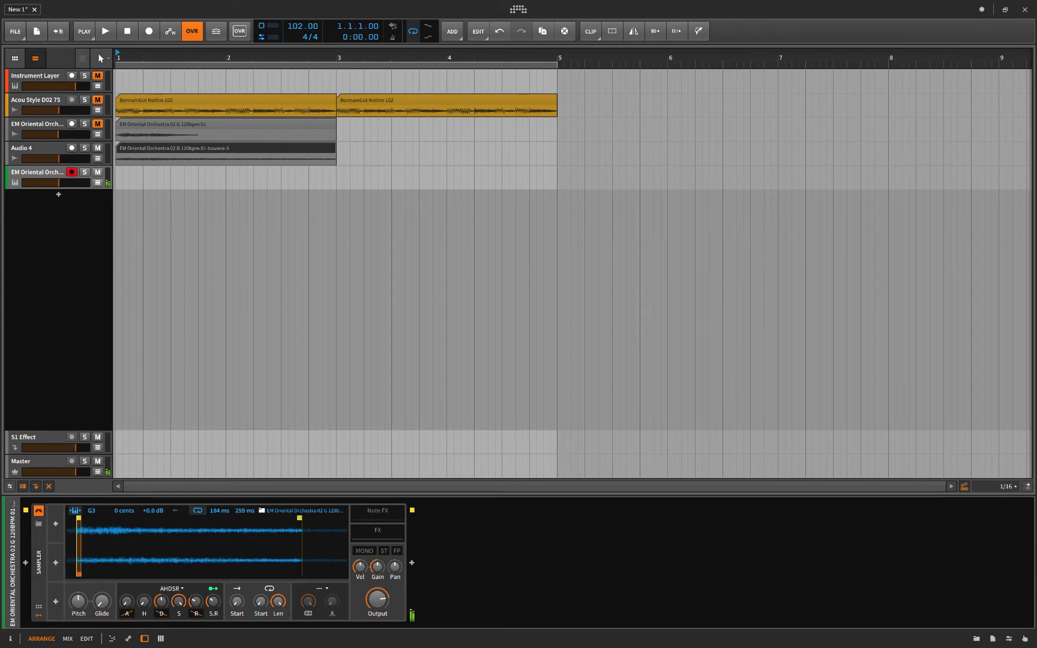
- Vary the Sampler's loop length while auditioning and adjust the AHDSR envelope's attack slightly
{"action": "left_click", "coordinate": [278, 601]}
{"action": "left_click_drag", "start_coordinate": [278, 601], "coordinate": [278, 647]}
{"action": "mouse_move", "coordinate": [278, 601]}
{"action": "left_mouse_down"}
{"action": "mouse_move", "coordinate": [277, 576]}
{"action": "mouse_move", "coordinate": [278, 612]}
{"action": "mouse_move", "coordinate": [277, 600]}
{"action": "left_mouse_up"}
{"action": "left_click_drag", "start_coordinate": [278, 600], "coordinate": [276, 602]}
{"action": "left_click_drag", "start_coordinate": [124, 603], "coordinate": [125, 603]}
- Add a Random modulator to the Sampler and lower its rate to 0.02 Hz
{"action": "left_click", "coordinate": [54, 522]}
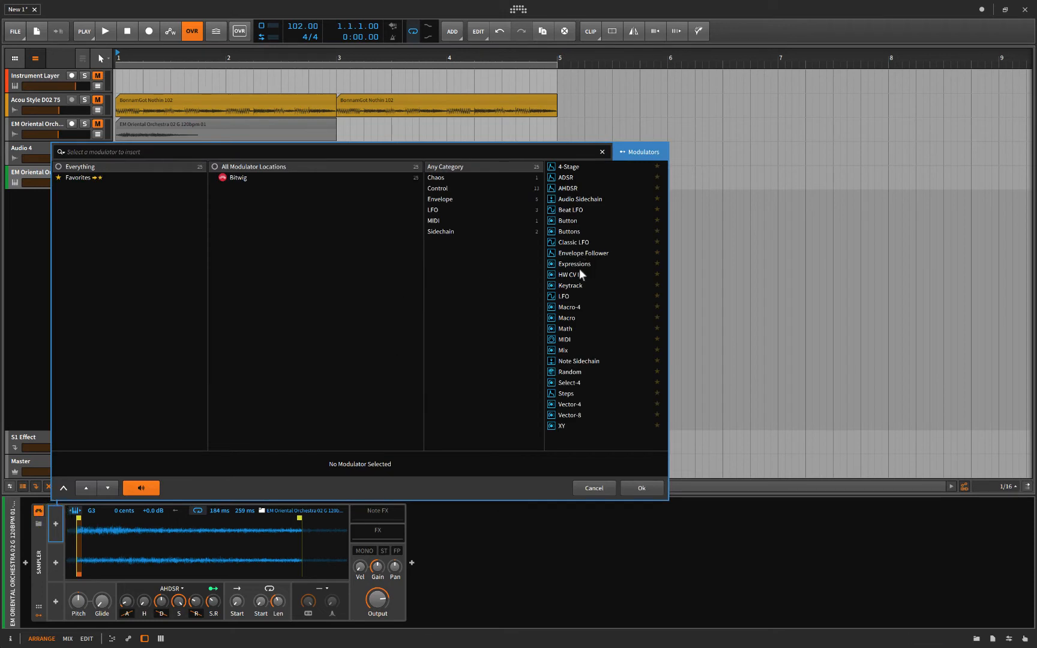
{"action": "left_click", "coordinate": [567, 371]}
{"action": "left_click", "coordinate": [642, 488]}
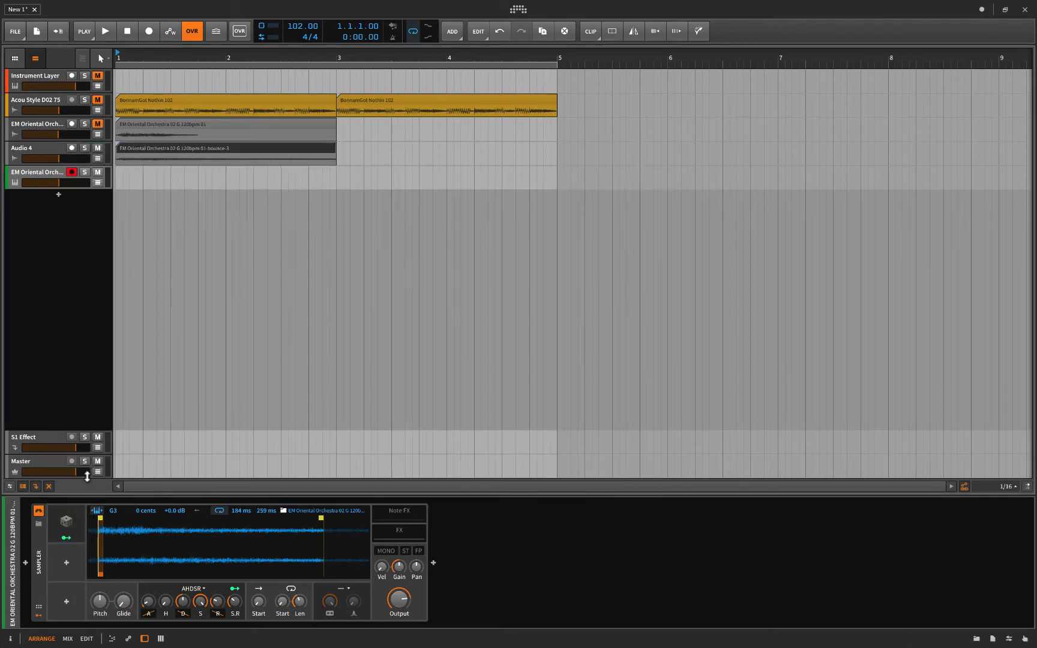
{"action": "left_click", "coordinate": [80, 521]}
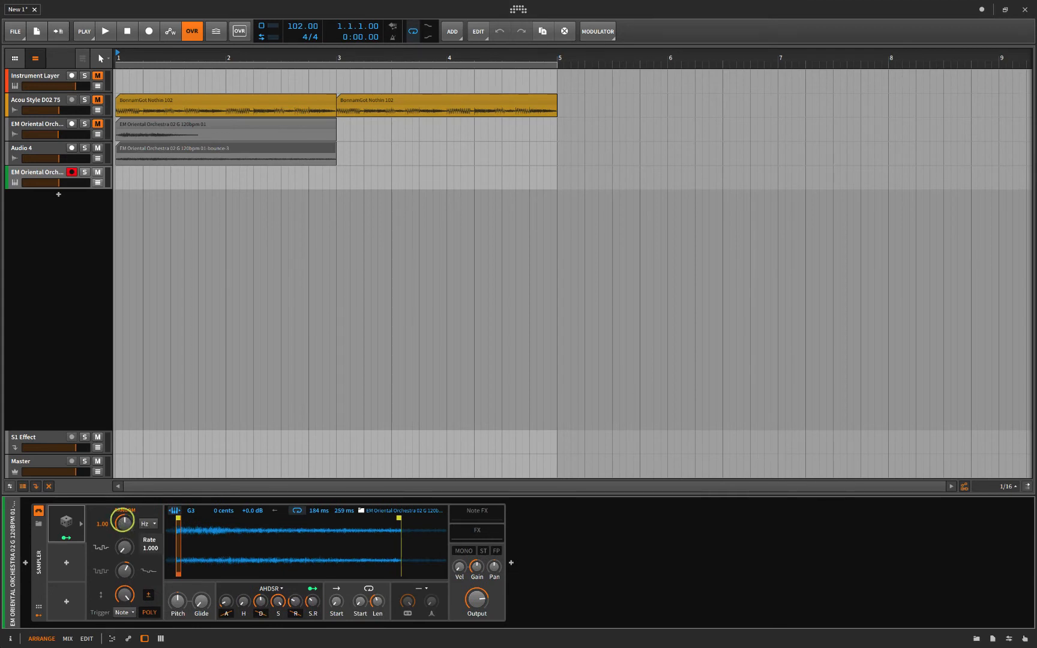
{"action": "left_click_drag", "start_coordinate": [121, 523], "coordinate": [123, 523]}
- Map the Random modulator to the Sampler's playback Start, and try its Smooth amount at about 83% before returning it to minimum
{"action": "left_click", "coordinate": [65, 536]}
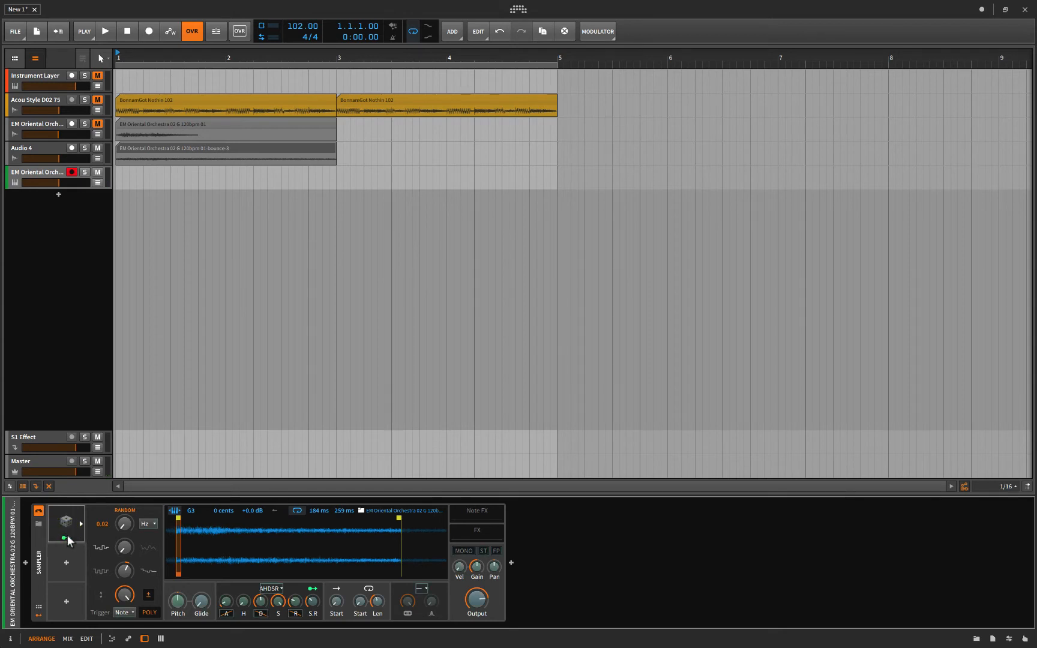
{"action": "left_click_drag", "start_coordinate": [63, 539], "coordinate": [339, 601]}
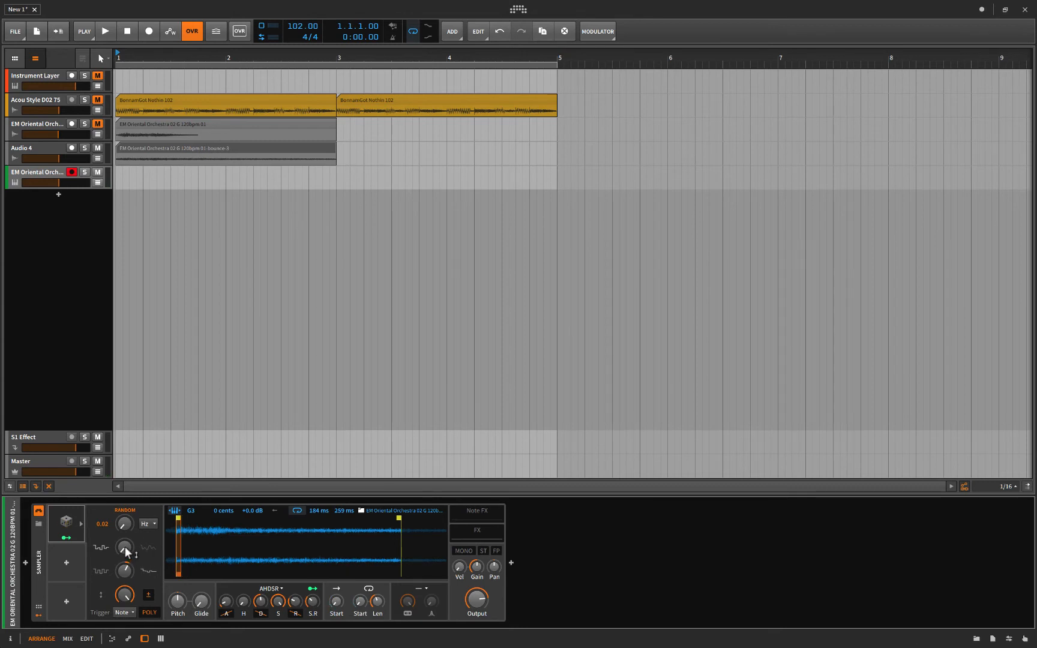
{"action": "mouse_move", "coordinate": [125, 546]}
{"action": "left_mouse_down"}
{"action": "mouse_move", "coordinate": [125, 534]}
{"action": "mouse_move", "coordinate": [125, 556]}
{"action": "mouse_move", "coordinate": [125, 528]}
{"action": "left_mouse_up"}
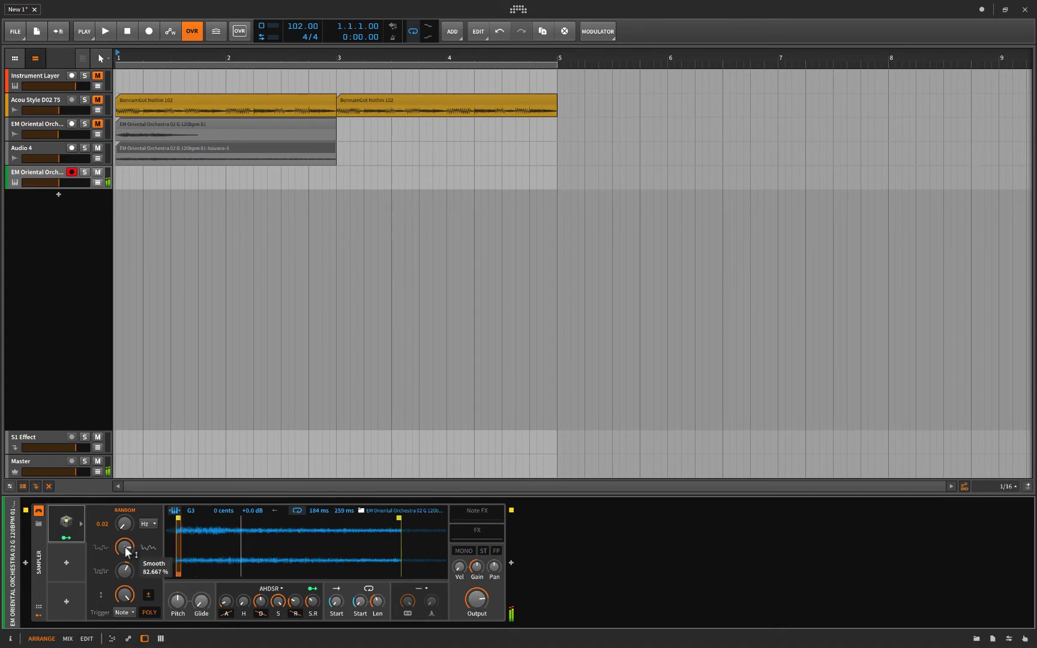
{"action": "left_click_drag", "start_coordinate": [126, 546], "coordinate": [126, 582]}
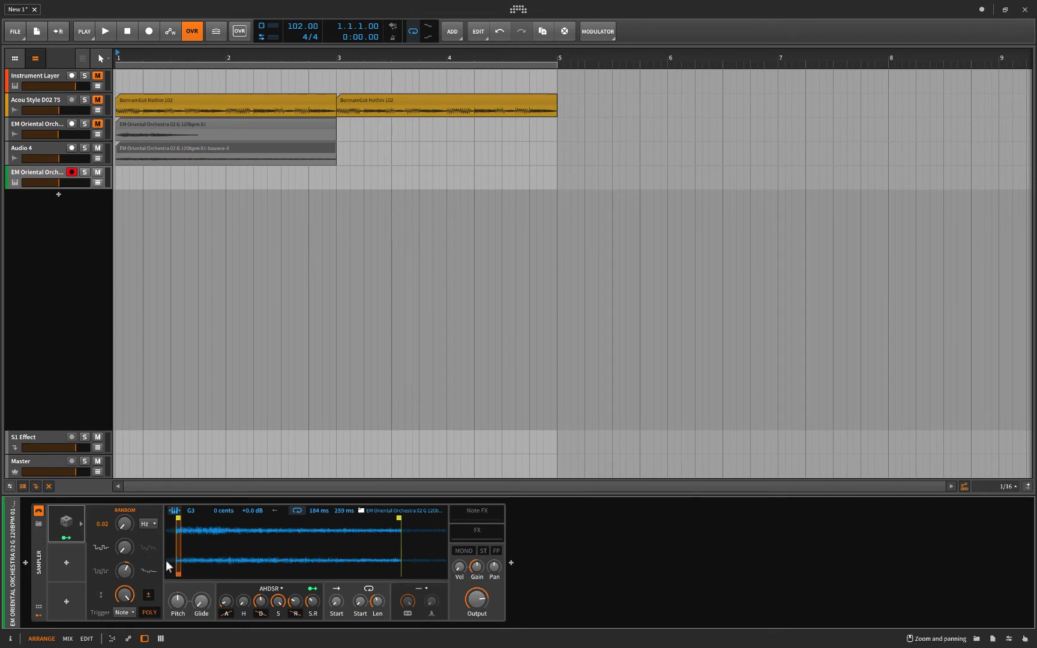
- Insert Bitwig's Instrument Layer device in front of the Sampler
{"action": "left_click", "coordinate": [26, 563]}
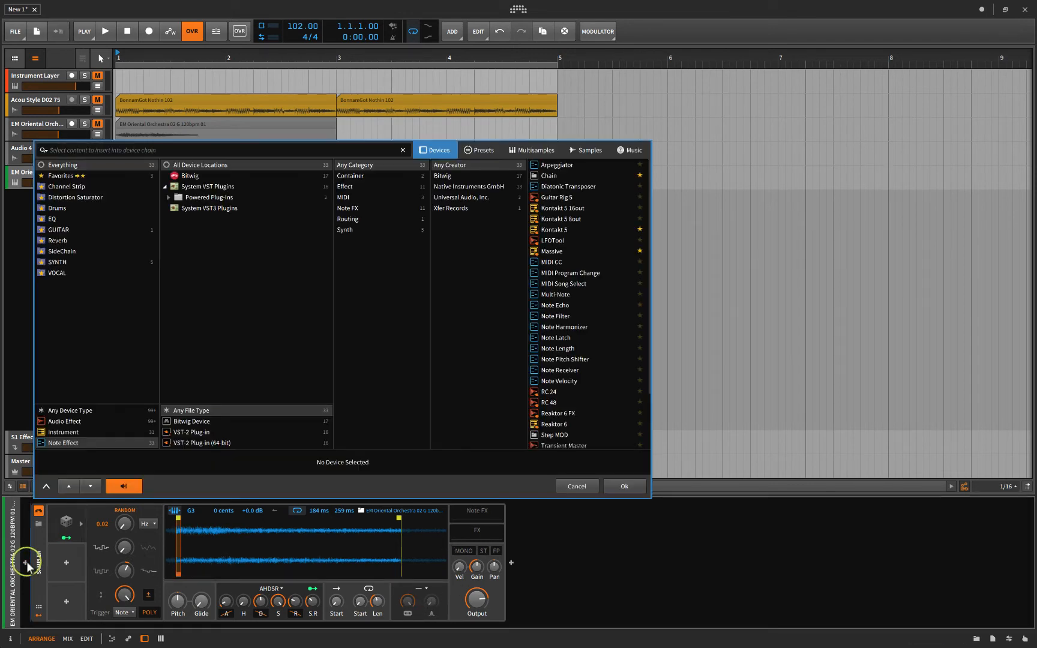
{"action": "left_click", "coordinate": [53, 411]}
{"action": "left_click", "coordinate": [233, 175]}
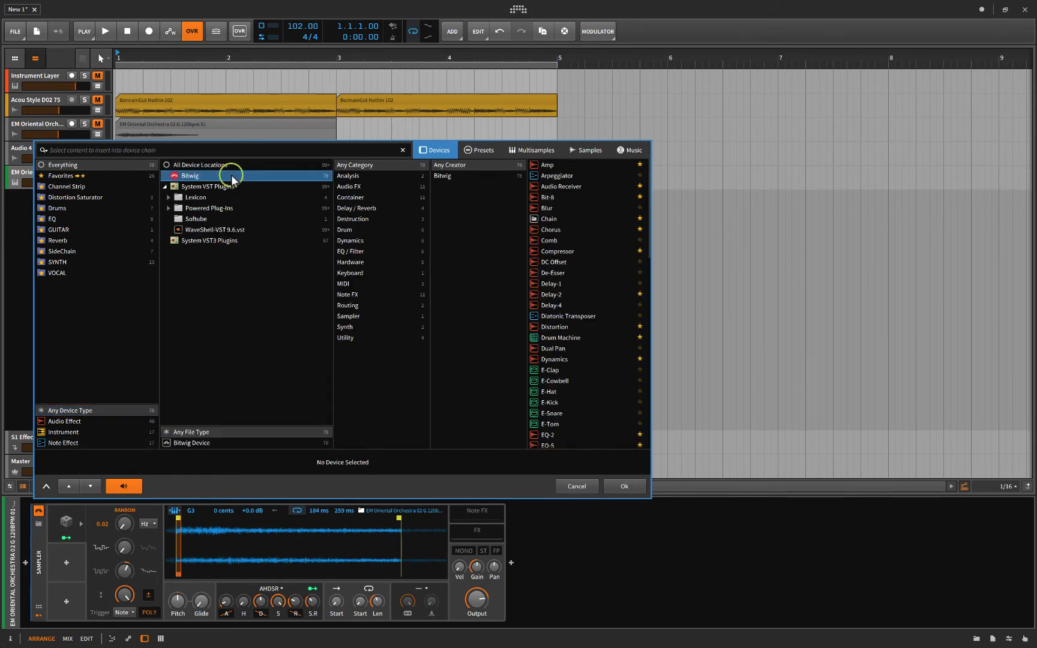
{"action": "scroll", "coordinate": [538, 401], "scroll_direction": "down", "scroll_amount": 6}
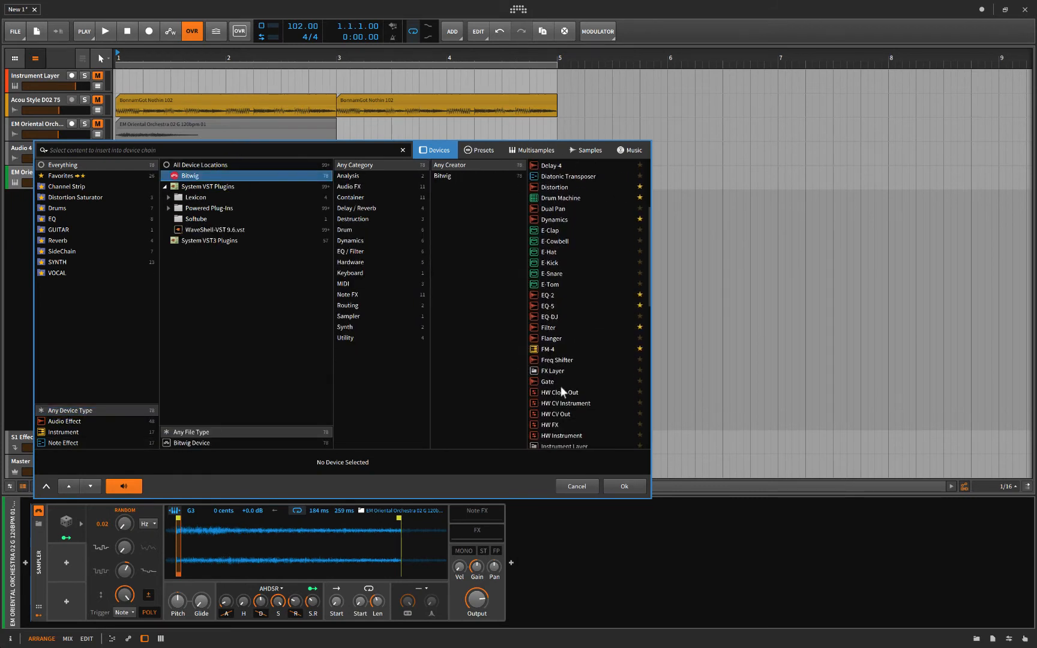
{"action": "left_click", "coordinate": [560, 386]}
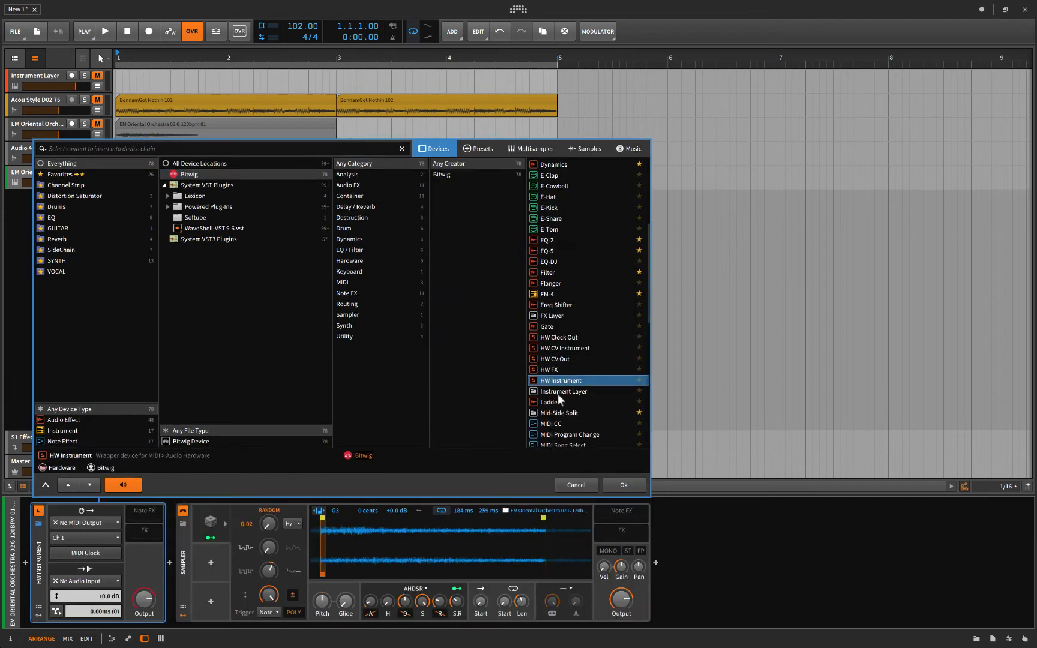
{"action": "left_click", "coordinate": [557, 393]}
{"action": "left_click", "coordinate": [624, 486]}
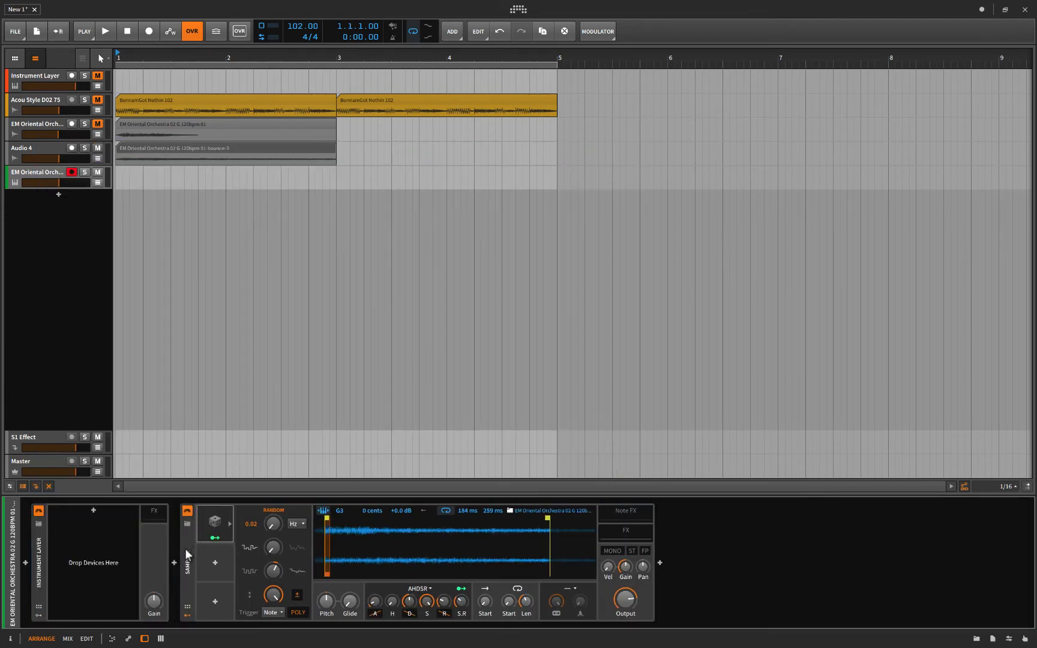
- Move the Sampler into the Instrument Layer and duplicate the resulting layer
{"action": "left_click_drag", "start_coordinate": [185, 549], "coordinate": [67, 524]}
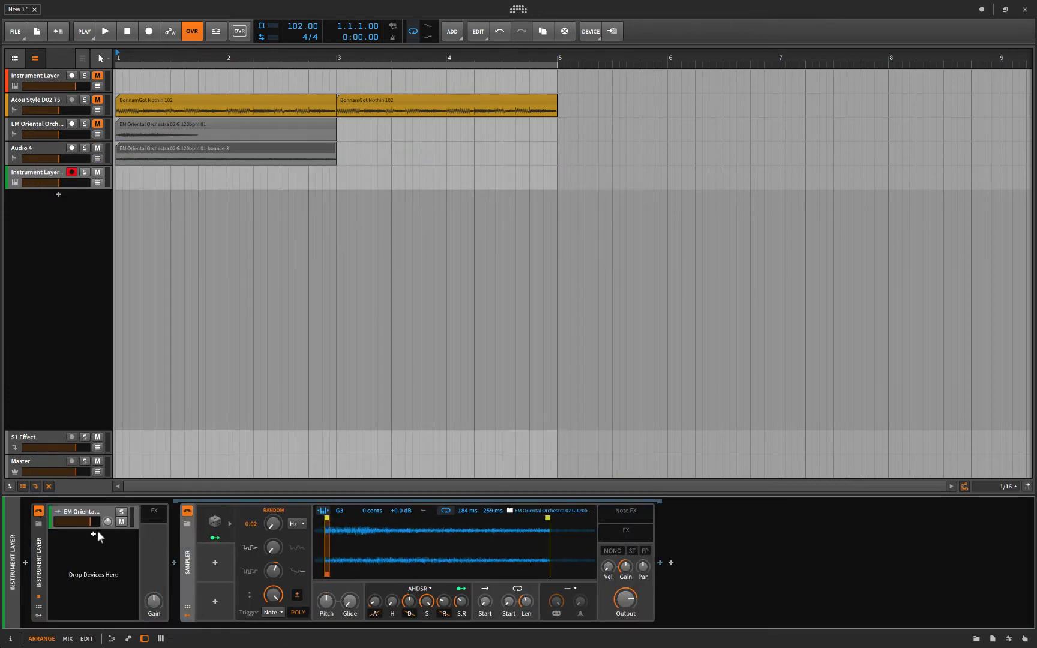
{"action": "right_click", "coordinate": [89, 508]}
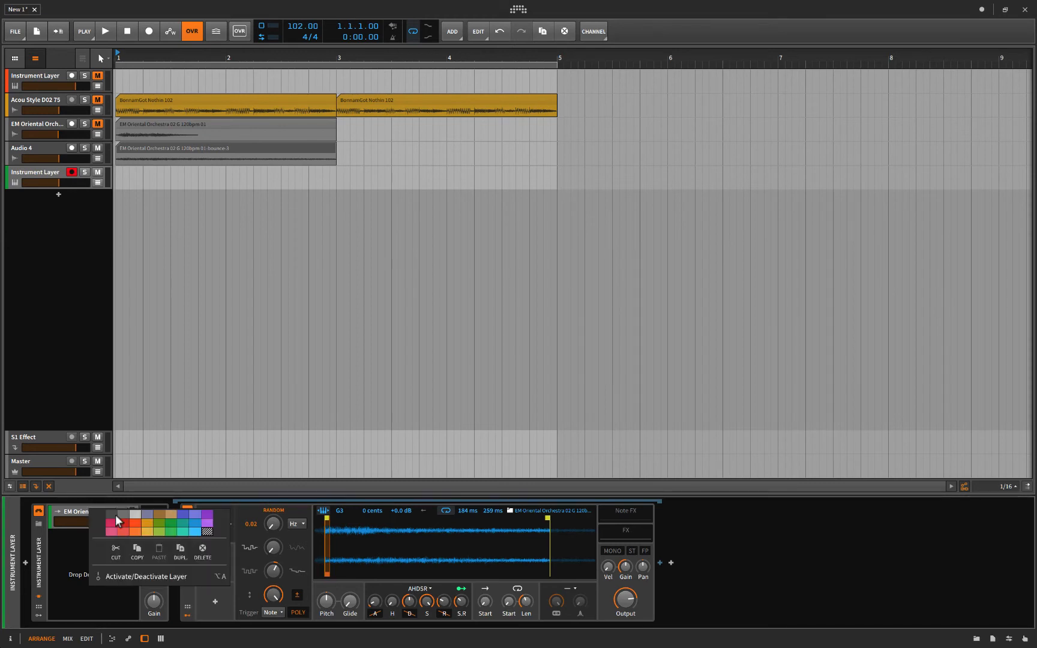
{"action": "left_click", "coordinate": [182, 550]}
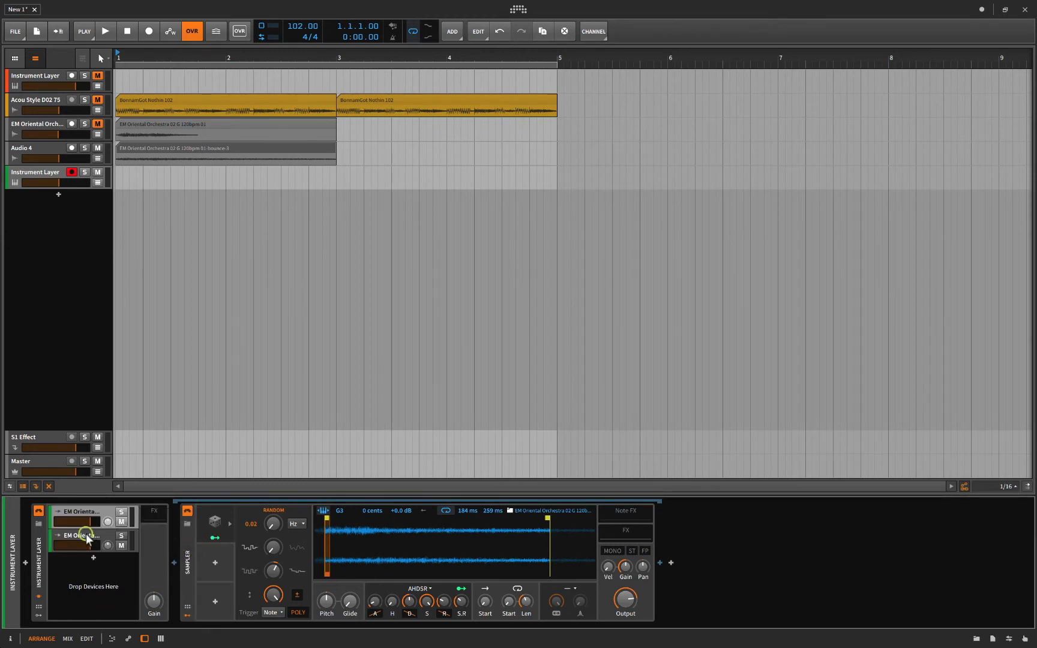
- Adjust the Sampler's pitch and pan in the duplicated layer and compare it with the first layer
{"action": "left_click", "coordinate": [328, 600]}
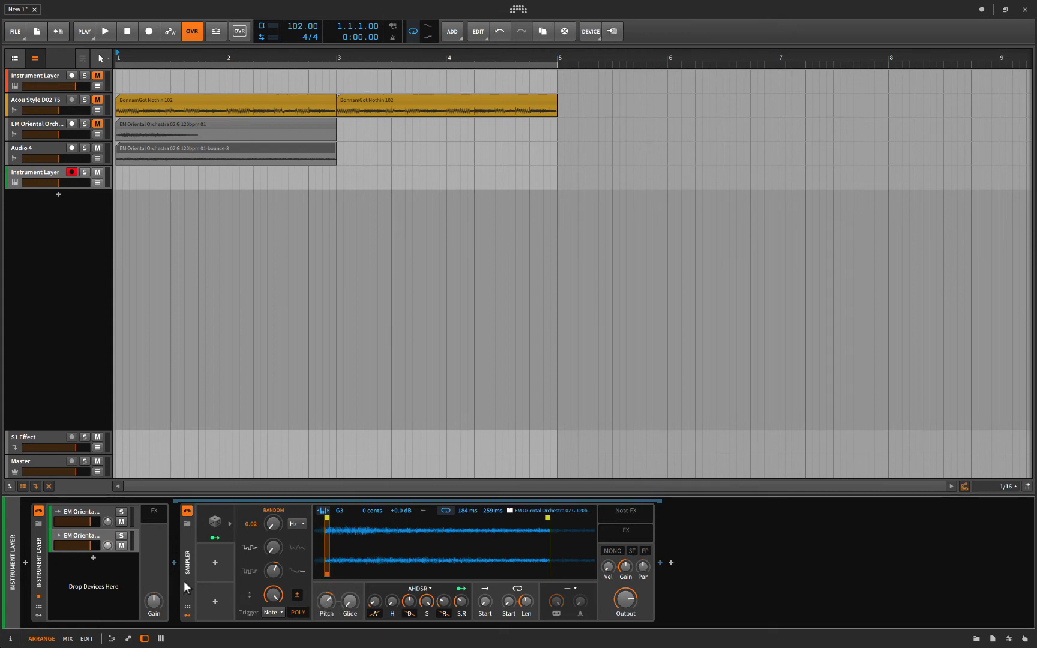
{"action": "left_click", "coordinate": [101, 537]}
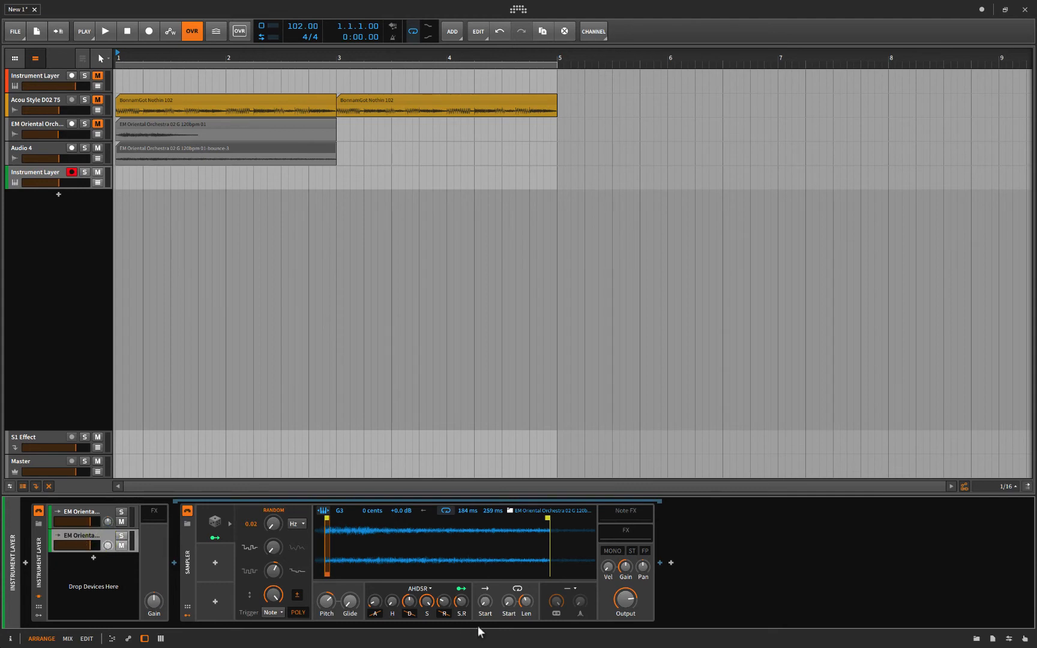
{"action": "left_click", "coordinate": [643, 566]}
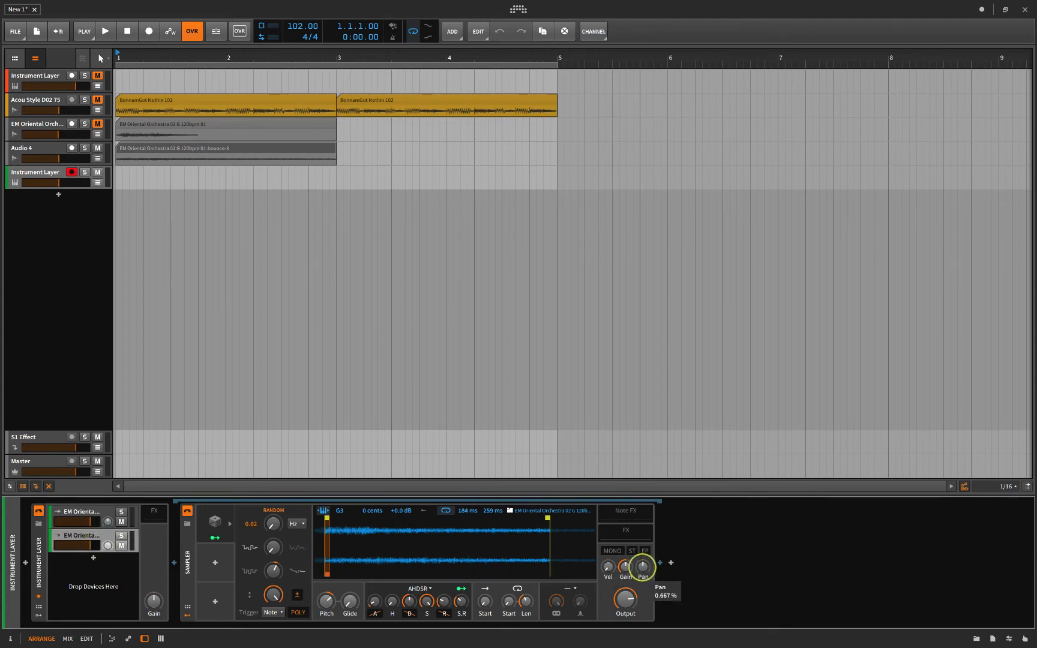
{"action": "left_click_drag", "start_coordinate": [643, 567], "coordinate": [642, 559]}
{"action": "mouse_move", "coordinate": [643, 559]}
{"action": "left_mouse_down"}
{"action": "mouse_move", "coordinate": [644, 586]}
{"action": "mouse_move", "coordinate": [643, 564]}
{"action": "left_mouse_up"}
{"action": "left_click", "coordinate": [97, 508]}
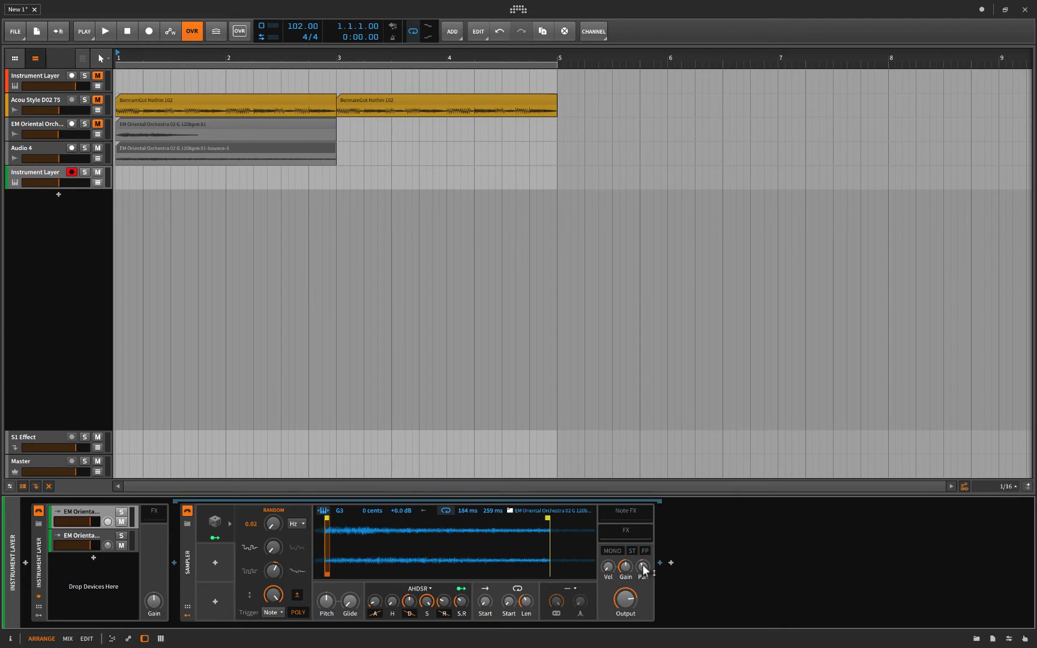
{"action": "left_click", "coordinate": [80, 535]}
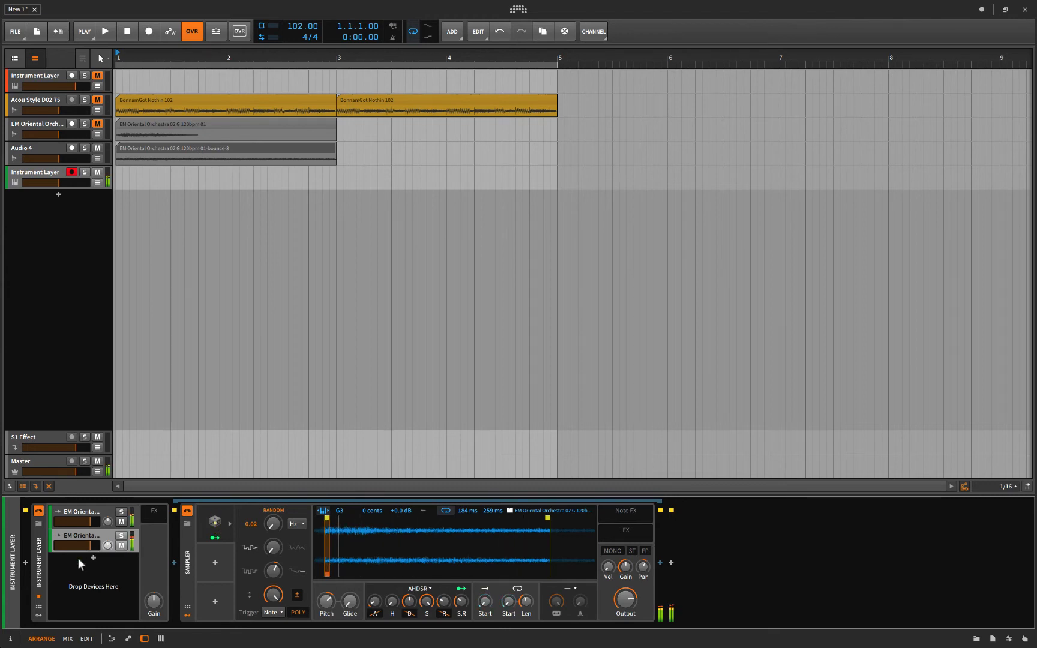
- Add a Macro modulator to the Instrument Layer device
{"action": "left_click", "coordinate": [95, 574]}
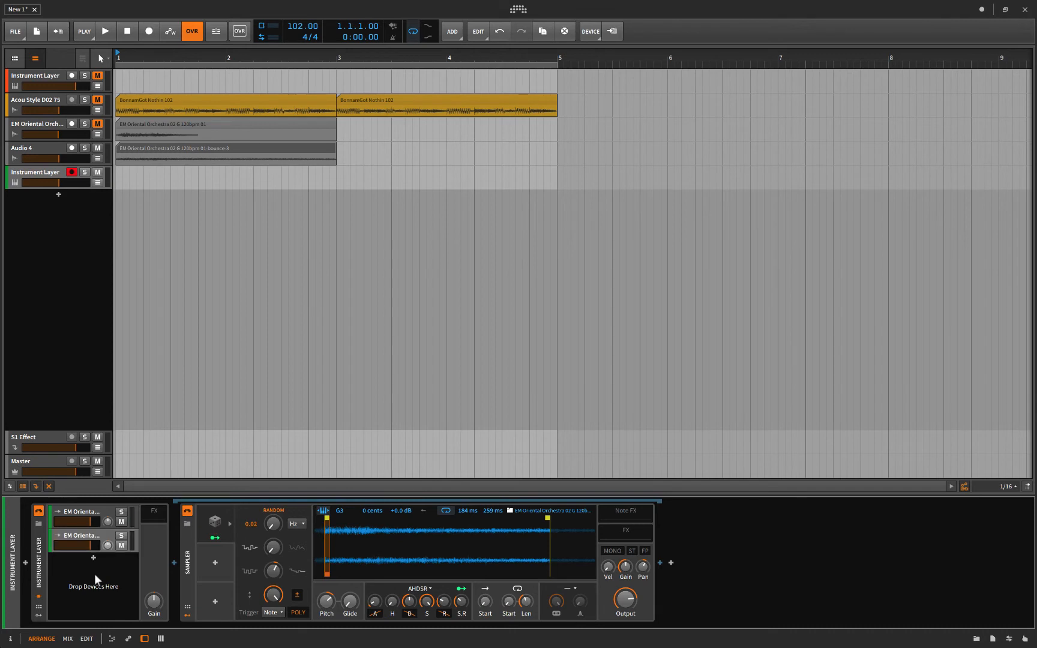
{"action": "left_click", "coordinate": [37, 617]}
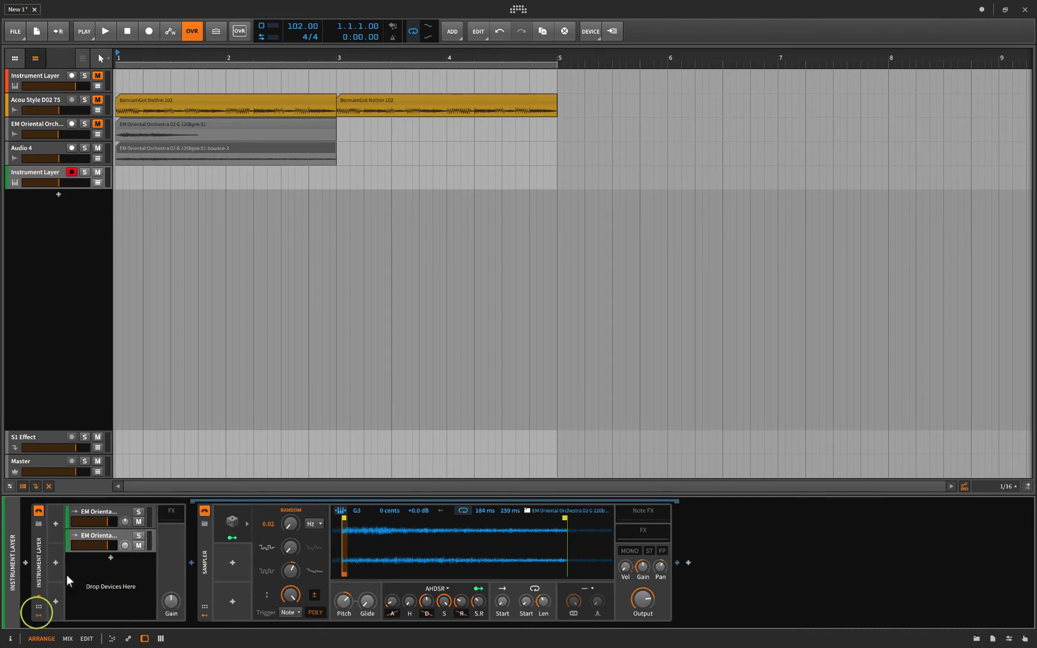
{"action": "left_click", "coordinate": [56, 521]}
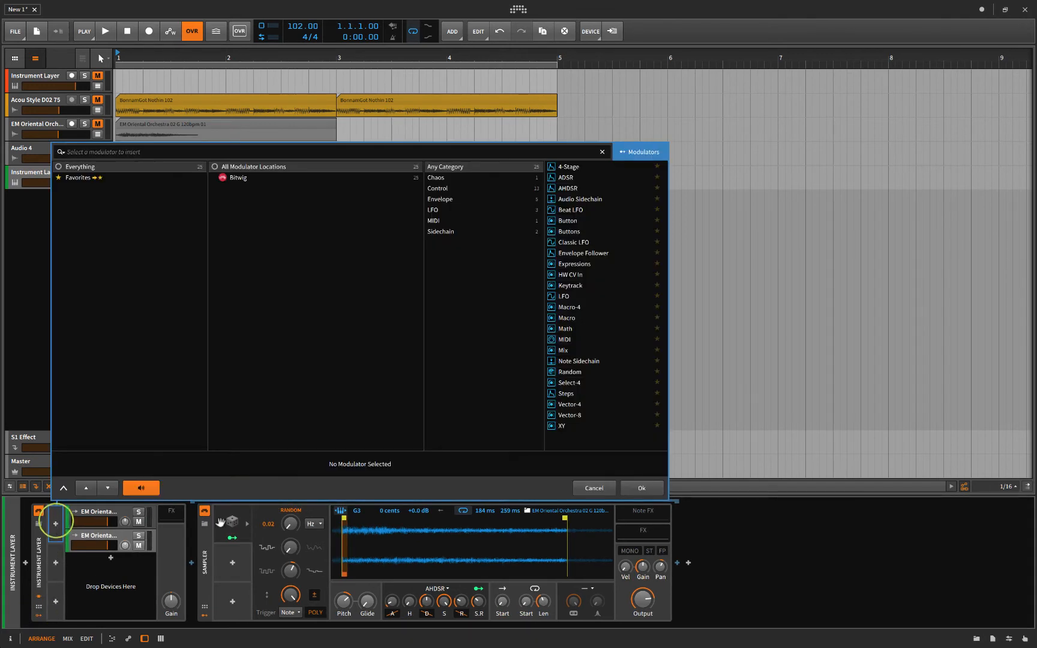
{"action": "left_click", "coordinate": [568, 316]}
{"action": "left_click", "coordinate": [635, 480]}
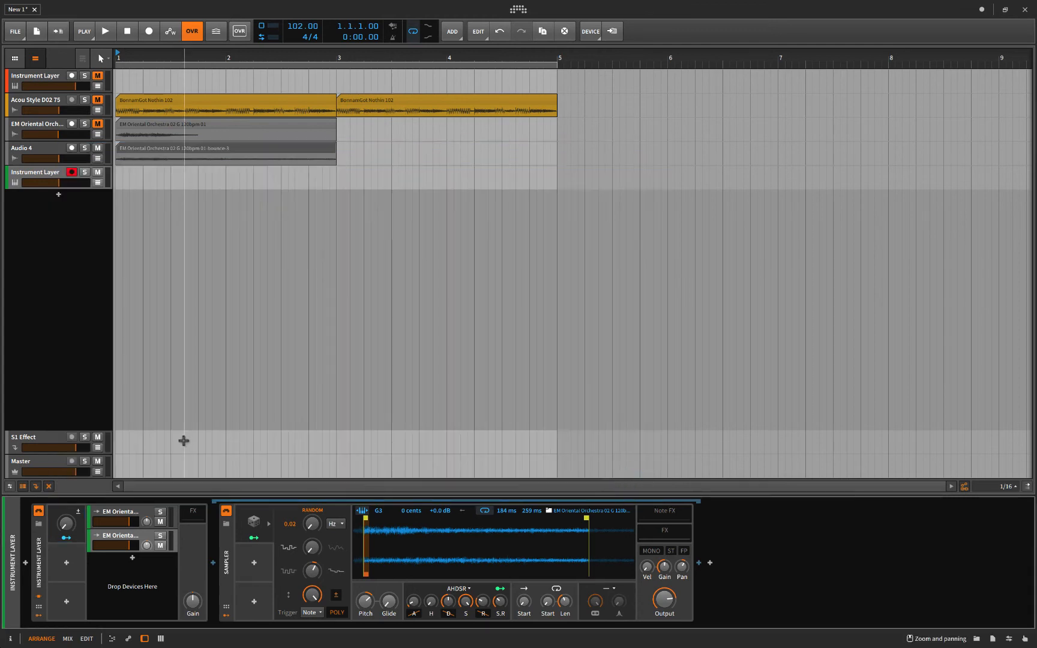
- Map the Instrument Layer's Macro to the Smooth amount of the Random modulator in both layered Samplers
{"action": "left_click", "coordinate": [66, 539]}
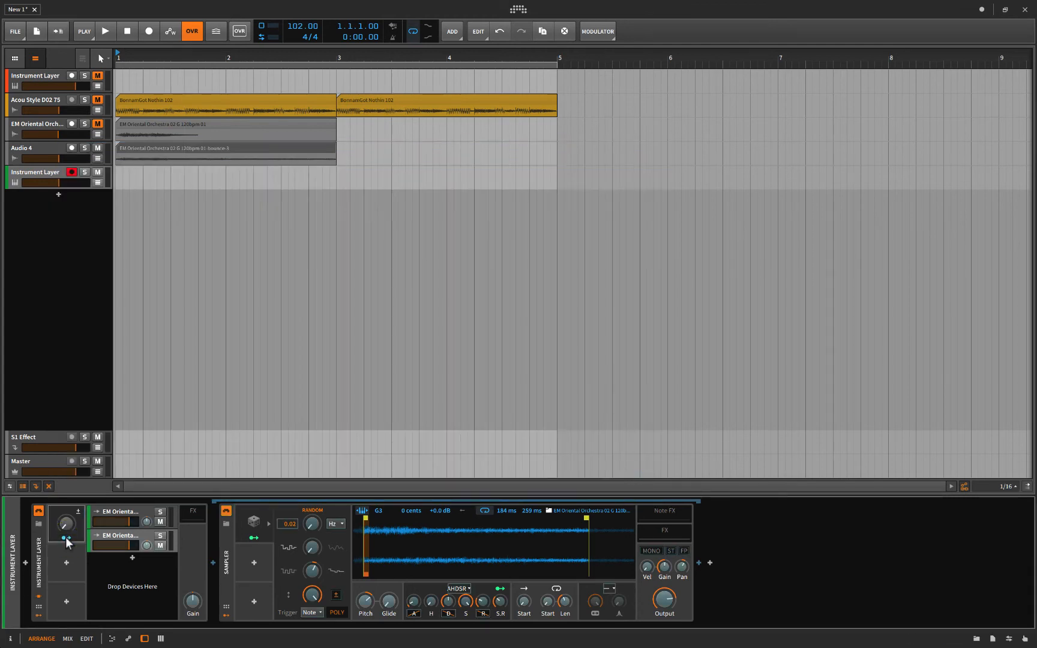
{"action": "left_click_drag", "start_coordinate": [314, 546], "coordinate": [314, 480]}
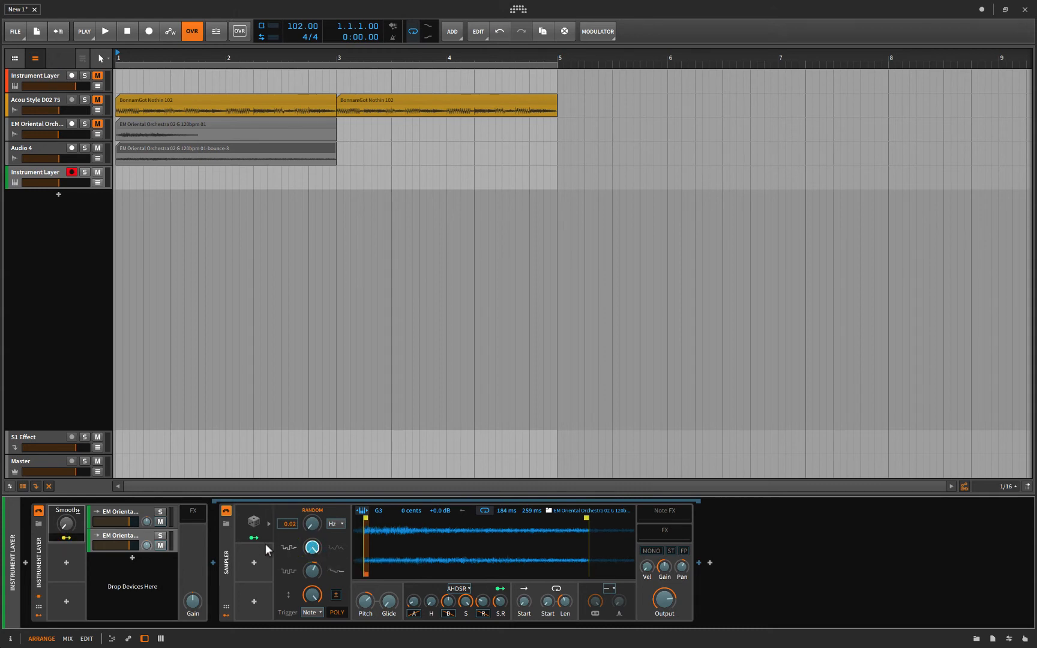
{"action": "left_click", "coordinate": [60, 539]}
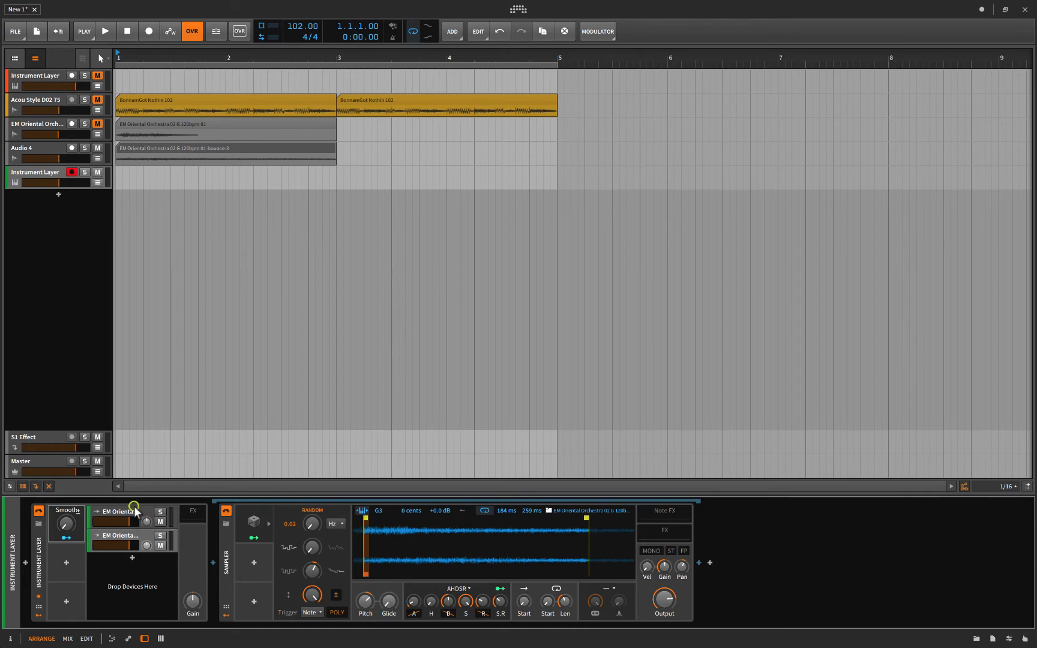
{"action": "left_click", "coordinate": [66, 538]}
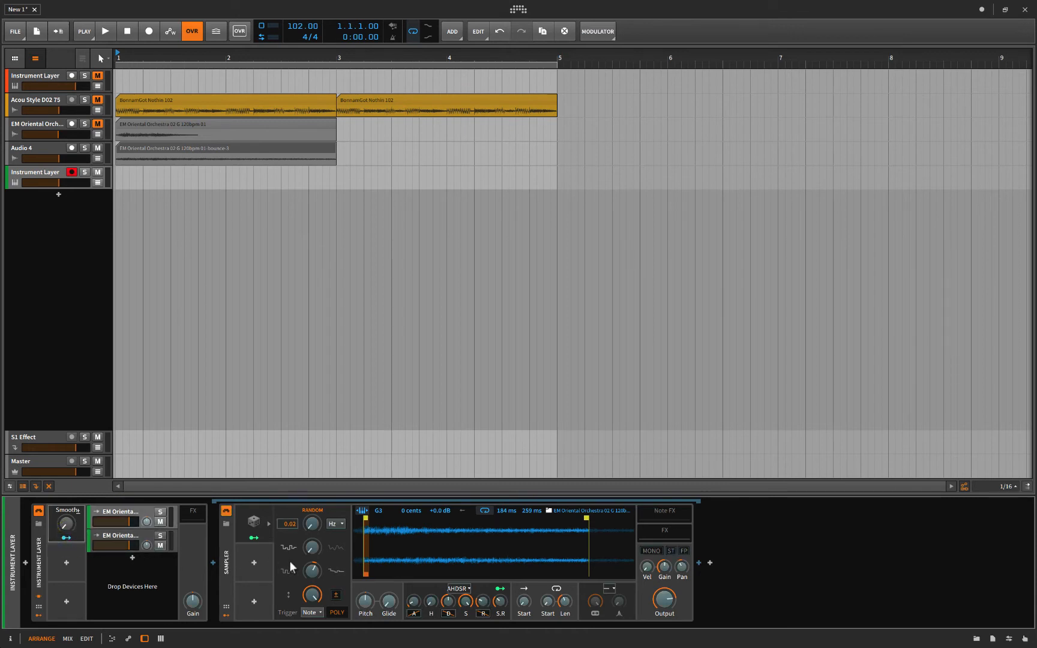
{"action": "left_click_drag", "start_coordinate": [310, 549], "coordinate": [307, 551]}
{"action": "left_click", "coordinate": [69, 539]}
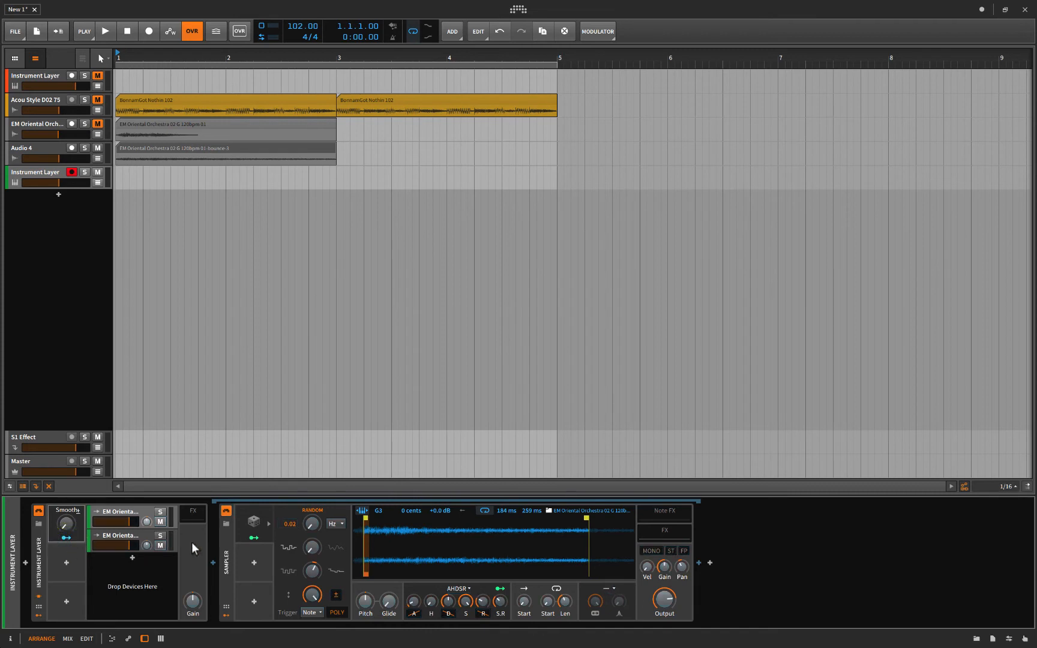
{"action": "left_click_drag", "start_coordinate": [57, 527], "coordinate": [57, 546]}
- Insert Bitwig's Ladder filter after the Instrument Layer
{"action": "left_click", "coordinate": [711, 563]}
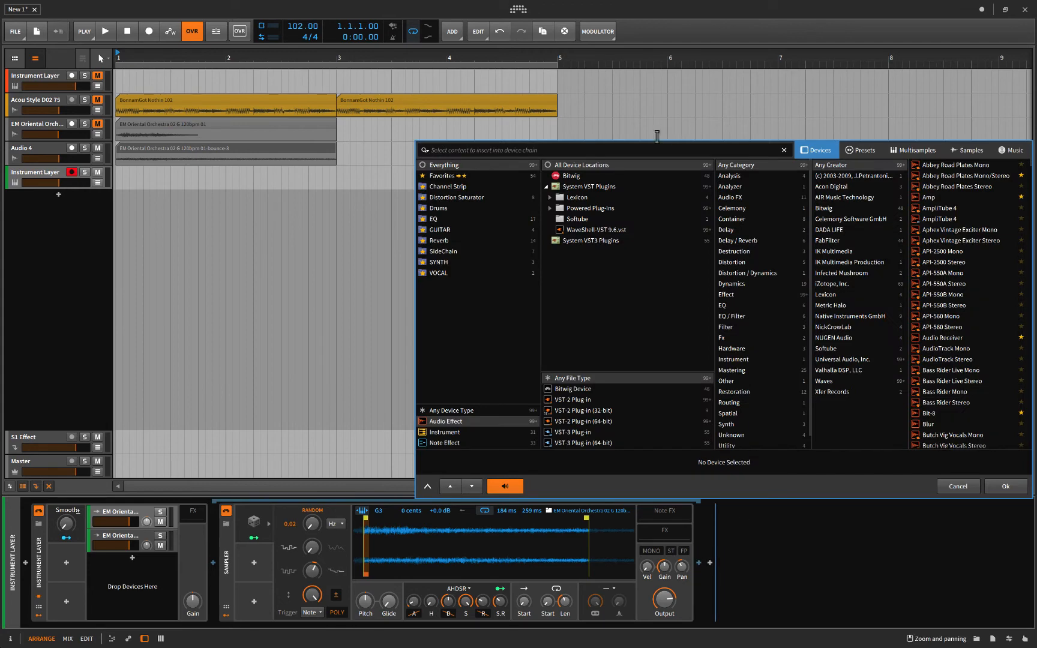
{"action": "left_click", "coordinate": [616, 177]}
{"action": "scroll", "coordinate": [925, 361], "scroll_direction": "down", "scroll_amount": 4}
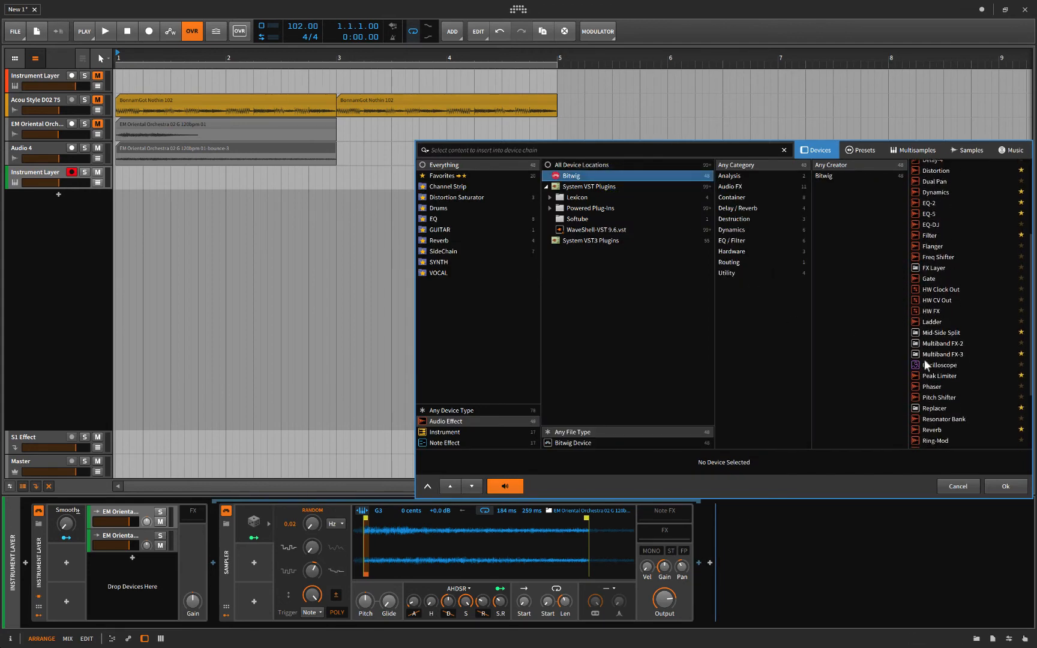
{"action": "left_click", "coordinate": [937, 321]}
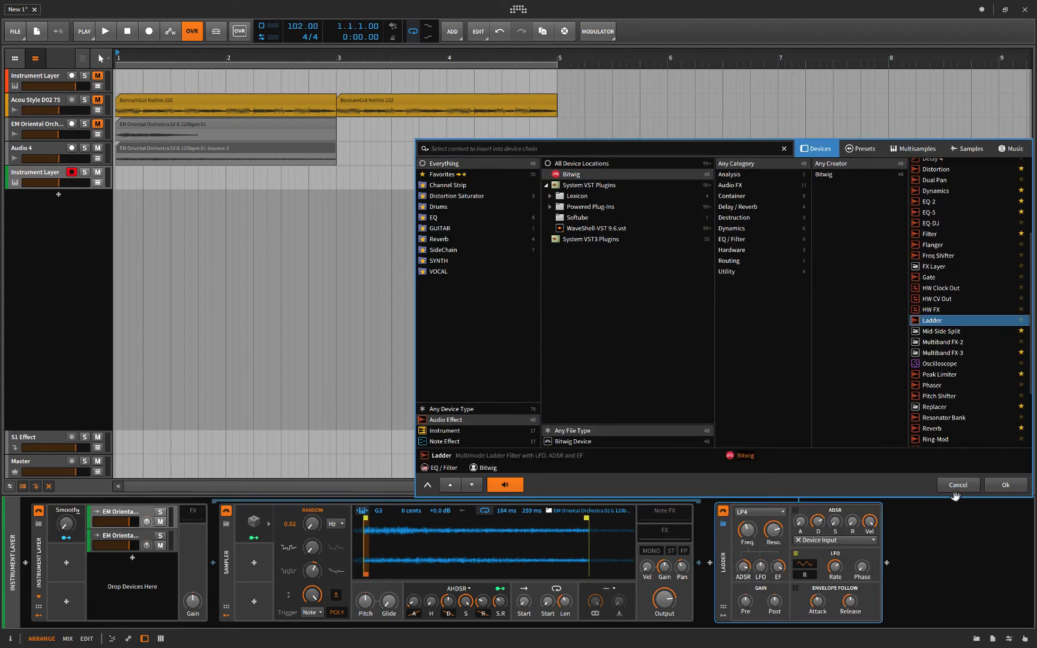
{"action": "left_click", "coordinate": [1006, 485]}
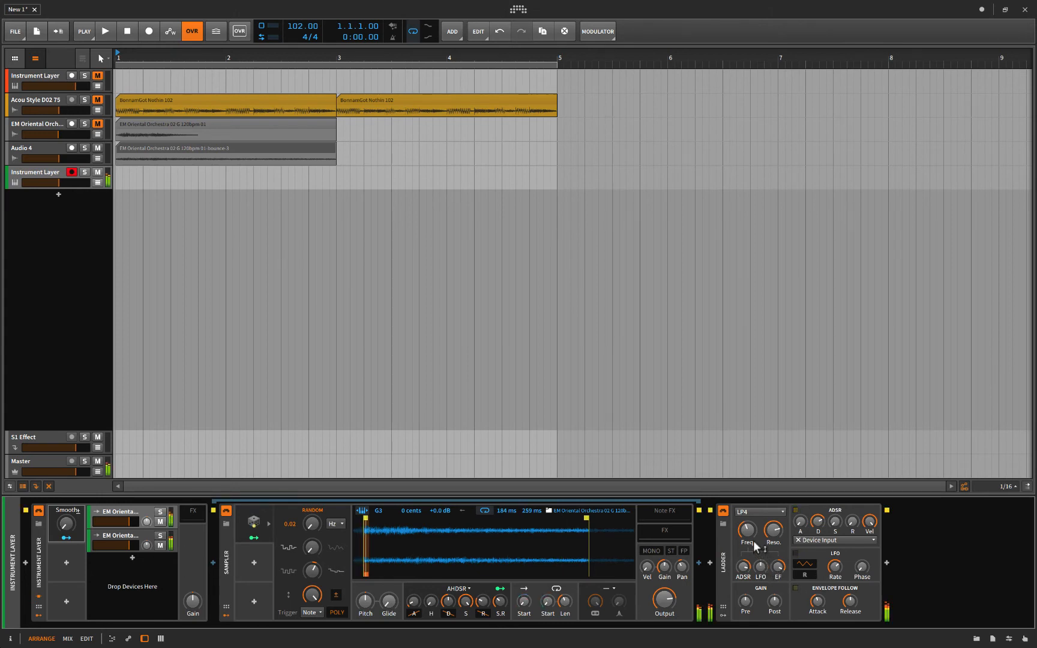
- Sweep the Ladder's filter frequency to shape the layered texture, finishing by raising it
{"action": "mouse_move", "coordinate": [751, 535]}
{"action": "left_mouse_down"}
{"action": "mouse_move", "coordinate": [749, 524]}
{"action": "mouse_move", "coordinate": [777, 529]}
{"action": "mouse_move", "coordinate": [777, 548]}
{"action": "mouse_move", "coordinate": [747, 537]}
{"action": "left_mouse_up"}
{"action": "mouse_move", "coordinate": [746, 536]}
{"action": "left_click_drag", "start_coordinate": [746, 528], "coordinate": [746, 528]}
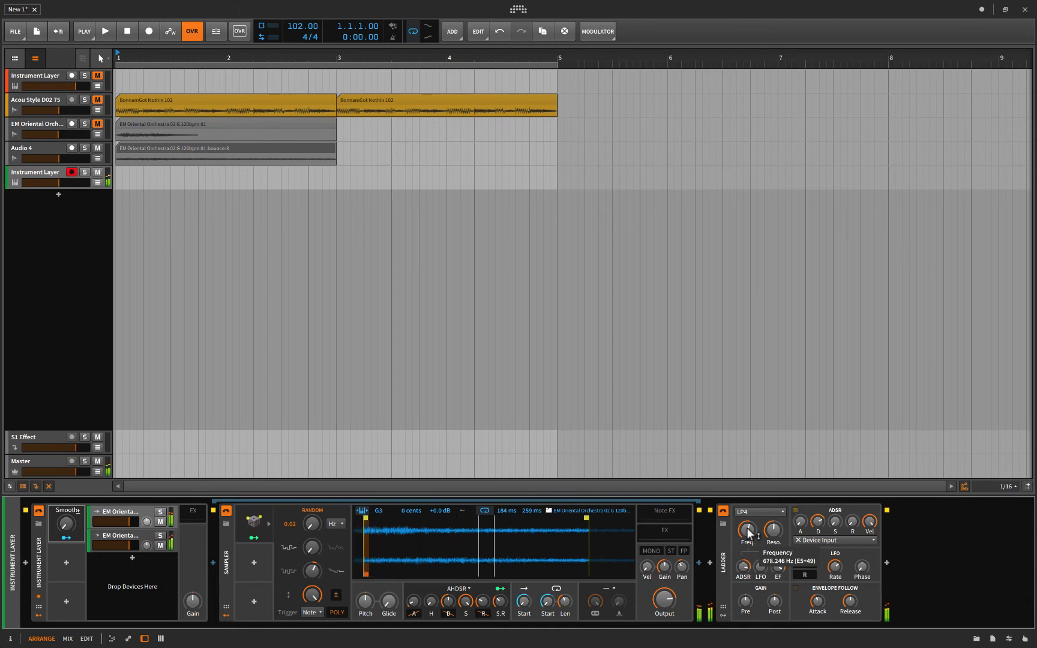
{"action": "left_click_drag", "start_coordinate": [746, 529], "coordinate": [746, 497]}
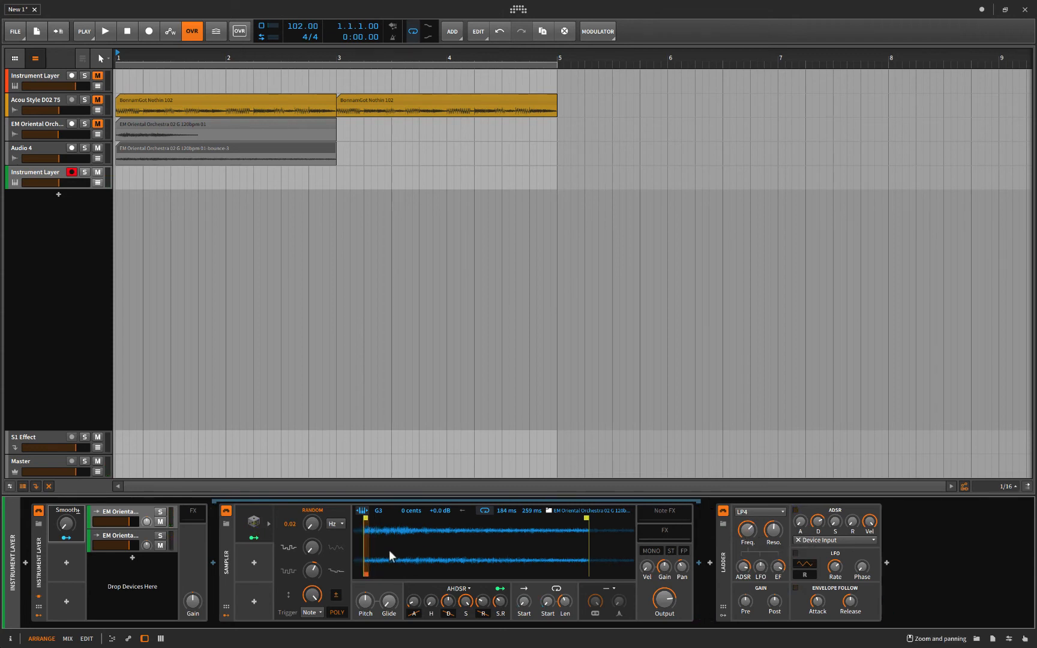
- Insert Bitwig's Flanger after the Ladder
{"action": "left_click", "coordinate": [888, 562]}
{"action": "left_click", "coordinate": [623, 176]}
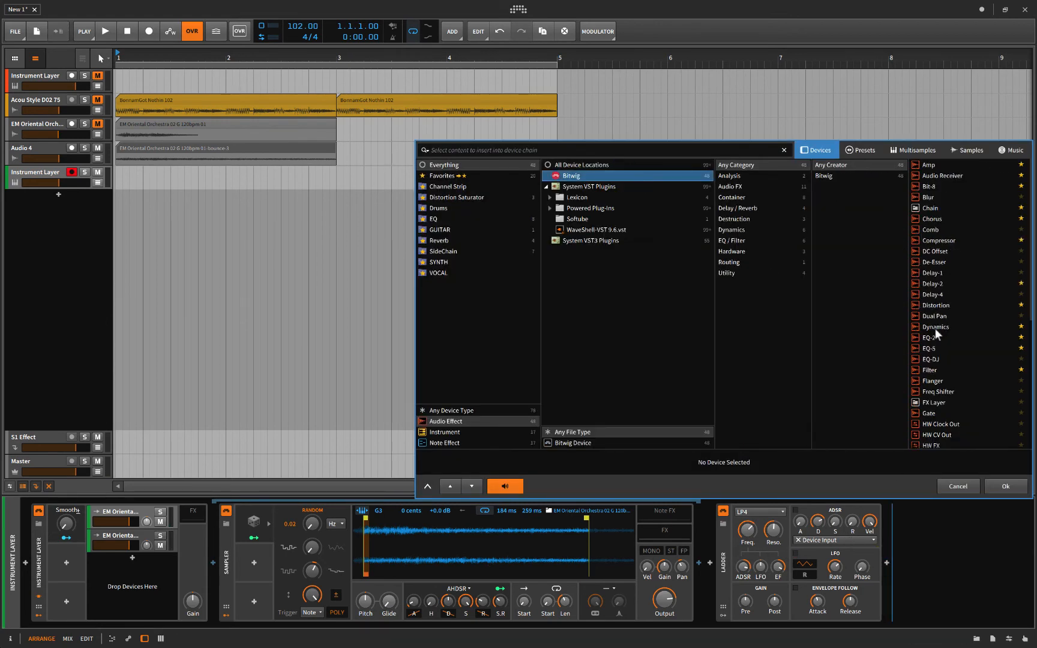
{"action": "left_click", "coordinate": [935, 379]}
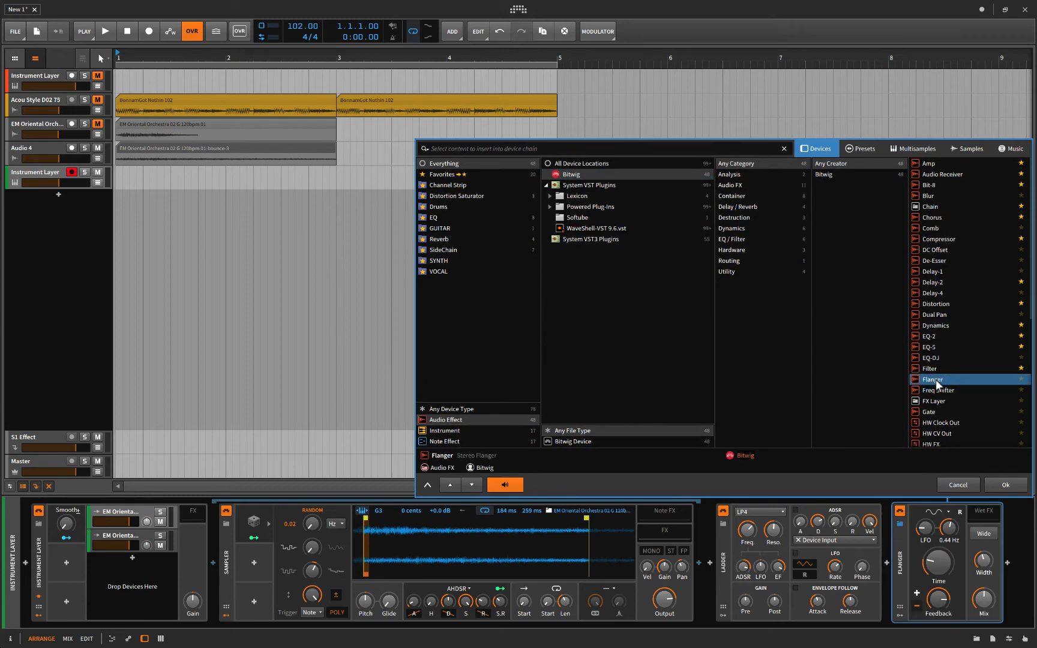
- Insert Bitwig's Reverb after the Flanger
{"action": "left_click", "coordinate": [1007, 564]}
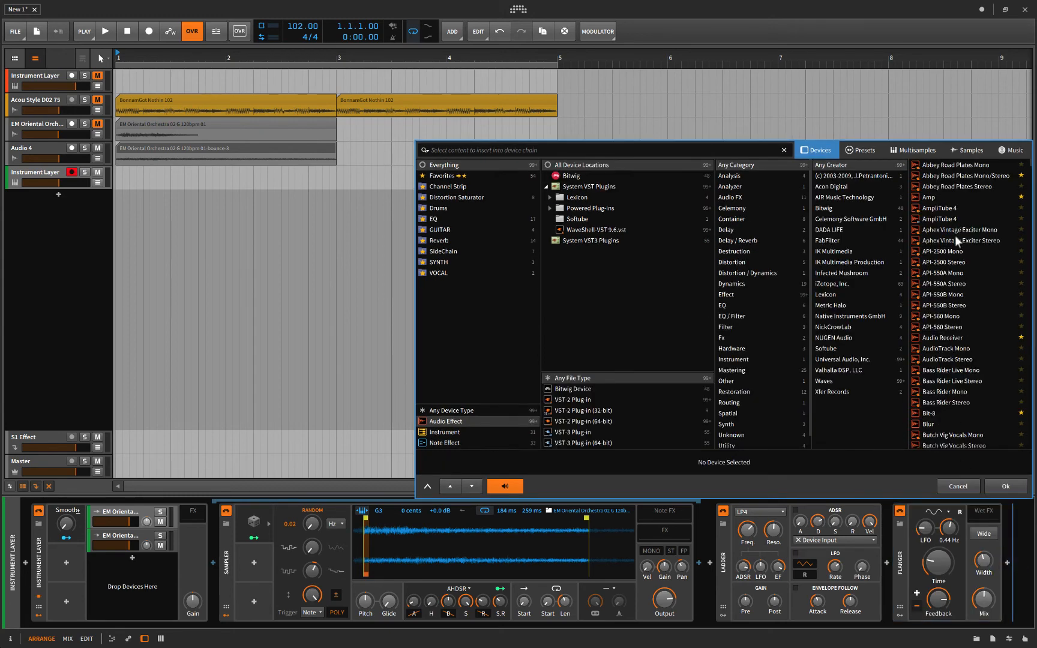
{"action": "left_click", "coordinate": [628, 175]}
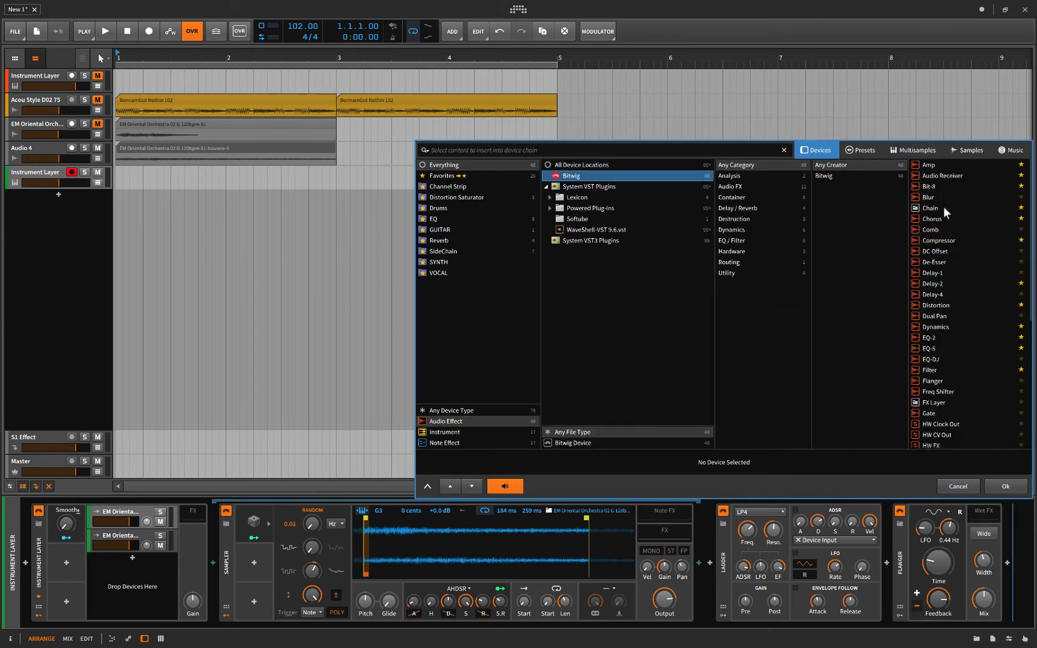
{"action": "scroll", "coordinate": [948, 393], "scroll_direction": "down", "scroll_amount": 5}
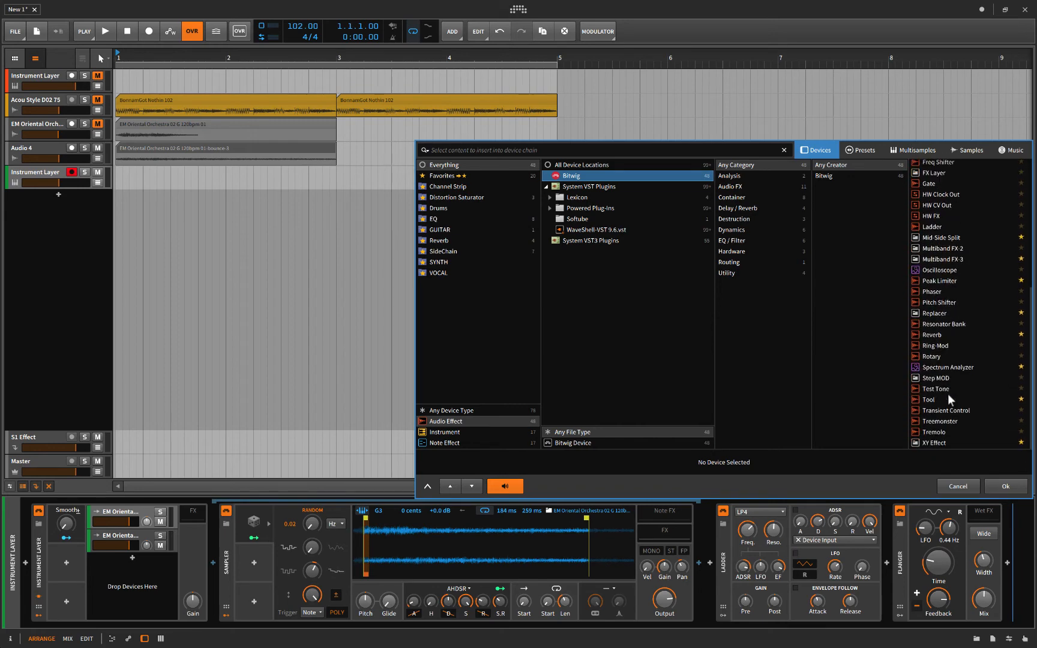
{"action": "left_click", "coordinate": [934, 334]}
{"action": "left_click", "coordinate": [1005, 486]}
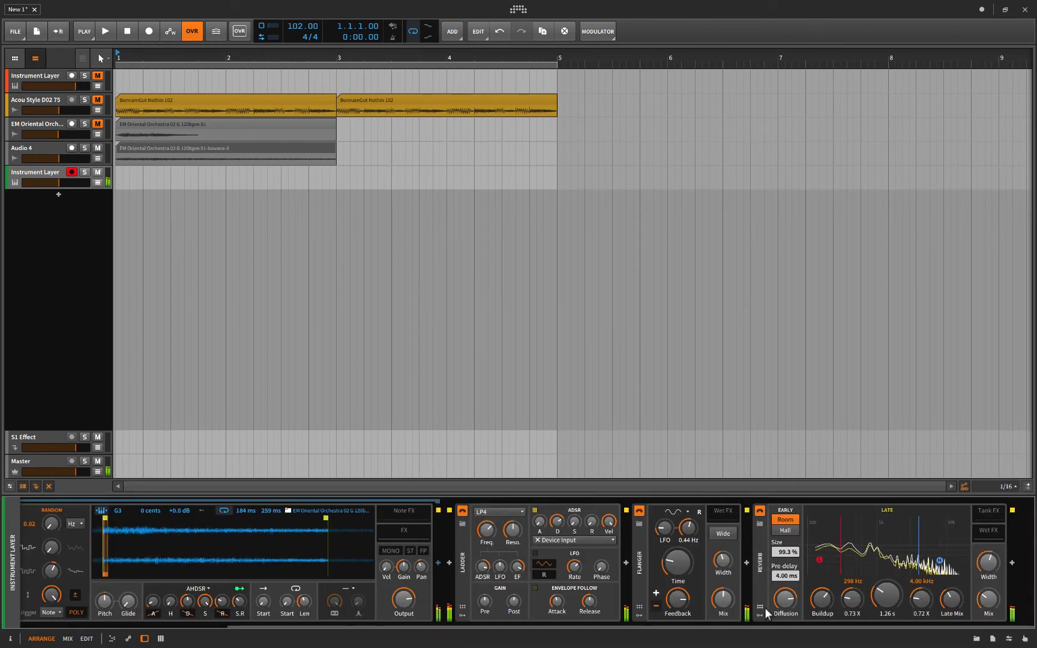
- Adjust the Flanger's mix, raise its width and time, and set the Reverb's late decay time to 2.12 s
{"action": "left_click_drag", "start_coordinate": [720, 599], "coordinate": [722, 602]}
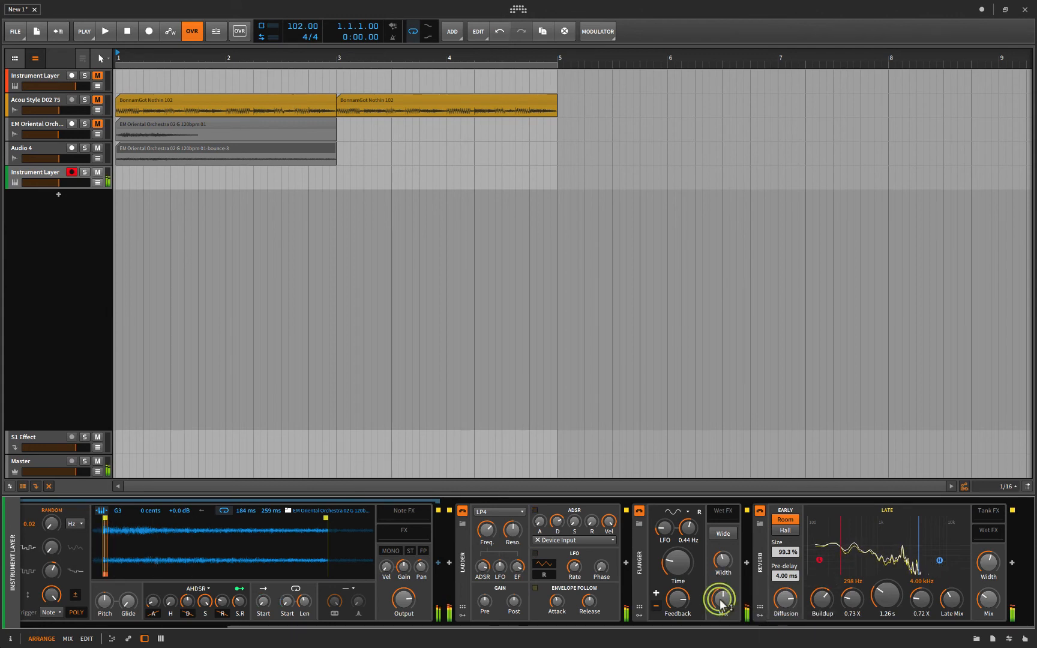
{"action": "left_click_drag", "start_coordinate": [719, 559], "coordinate": [718, 514]}
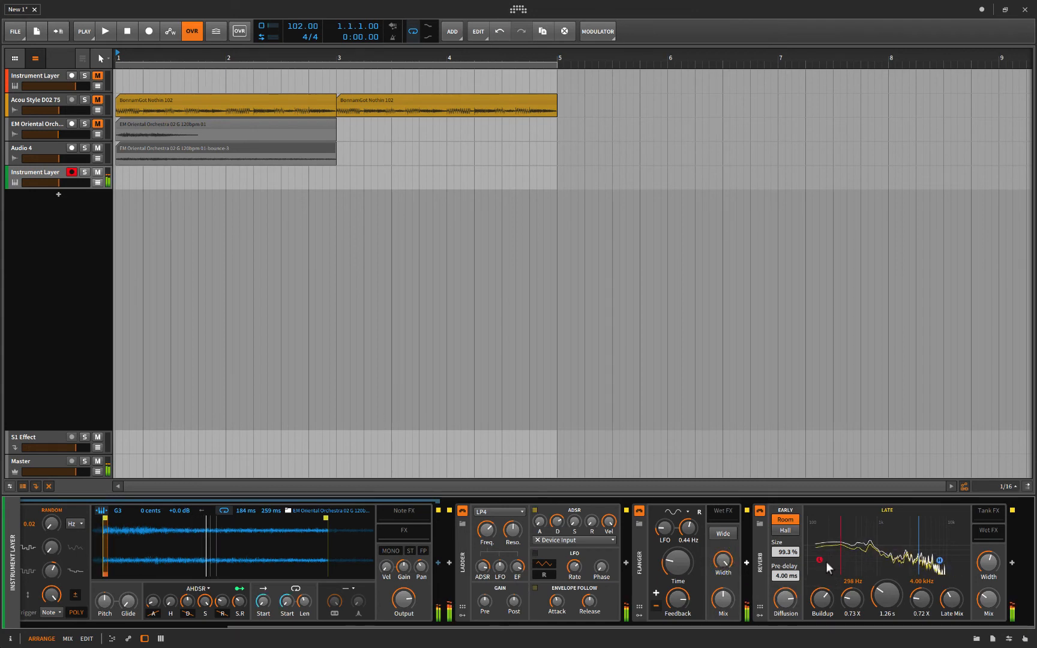
{"action": "left_click_drag", "start_coordinate": [886, 596], "coordinate": [886, 559]}
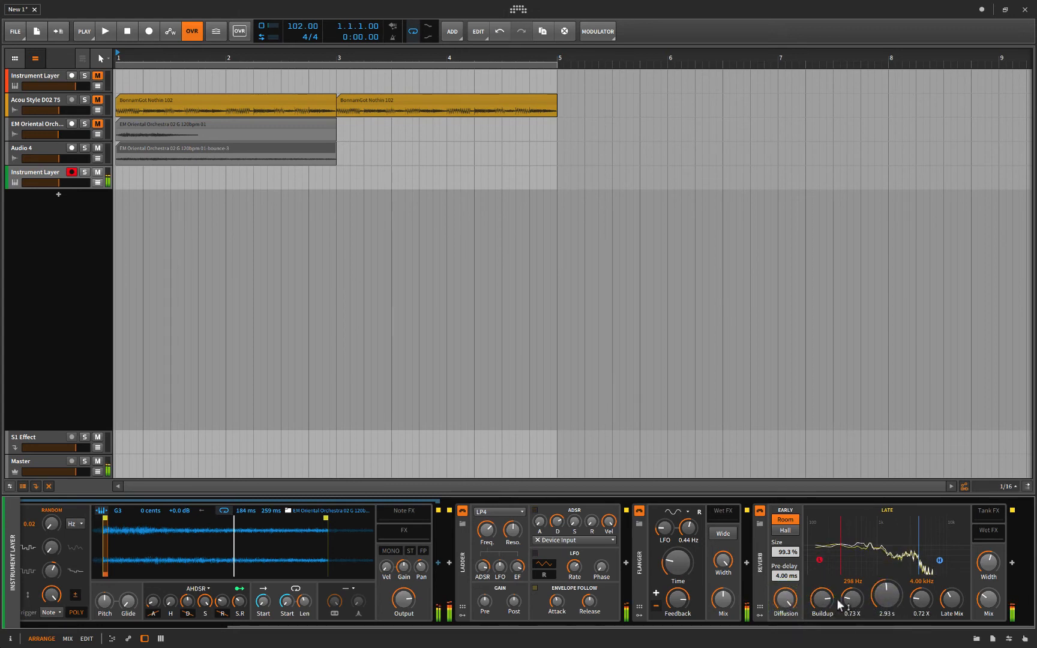
{"action": "left_click_drag", "start_coordinate": [886, 596], "coordinate": [887, 615]}
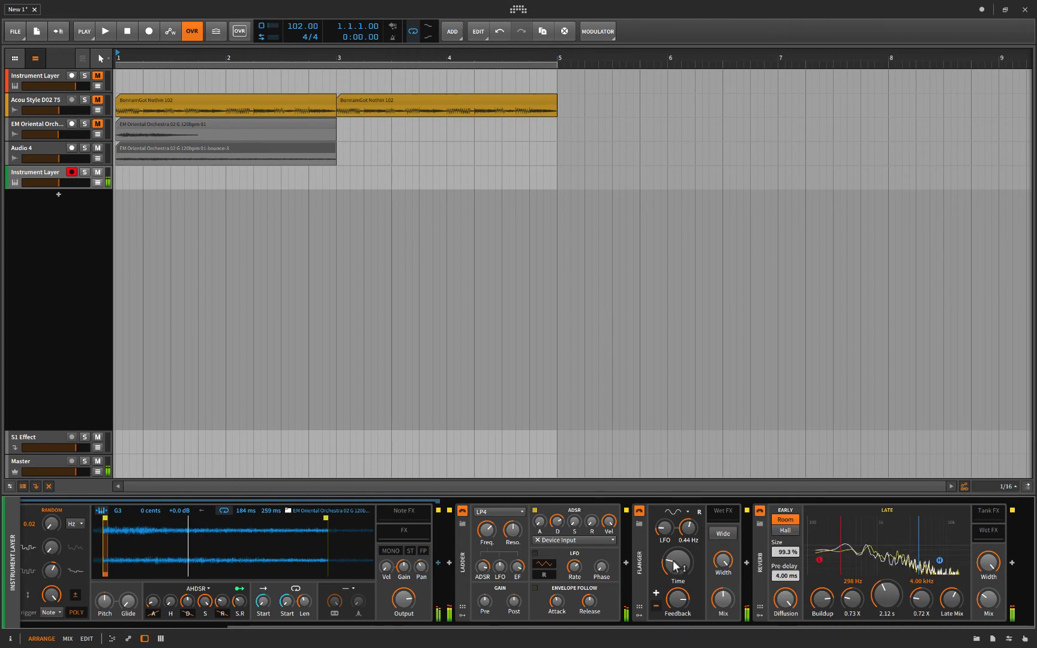
{"action": "left_click_drag", "start_coordinate": [675, 565], "coordinate": [675, 524]}
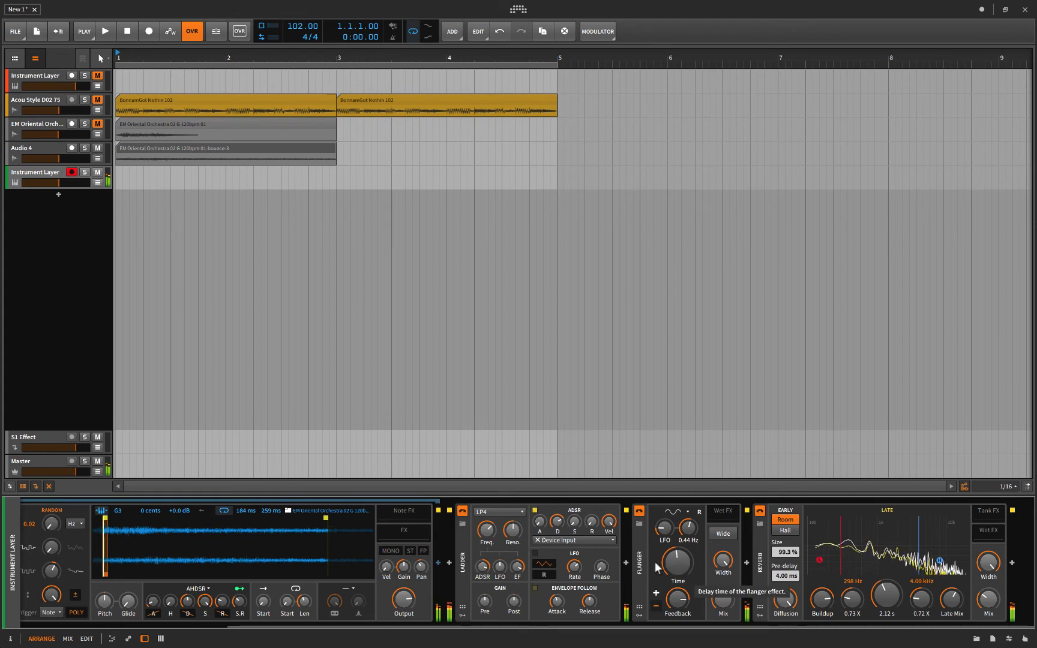
- Unmute the Acou Style D02 75 track, mute Audio 4, and play the loop to hear the texture with it
{"action": "scroll", "coordinate": [387, 565], "scroll_direction": "up", "scroll_amount": 3}
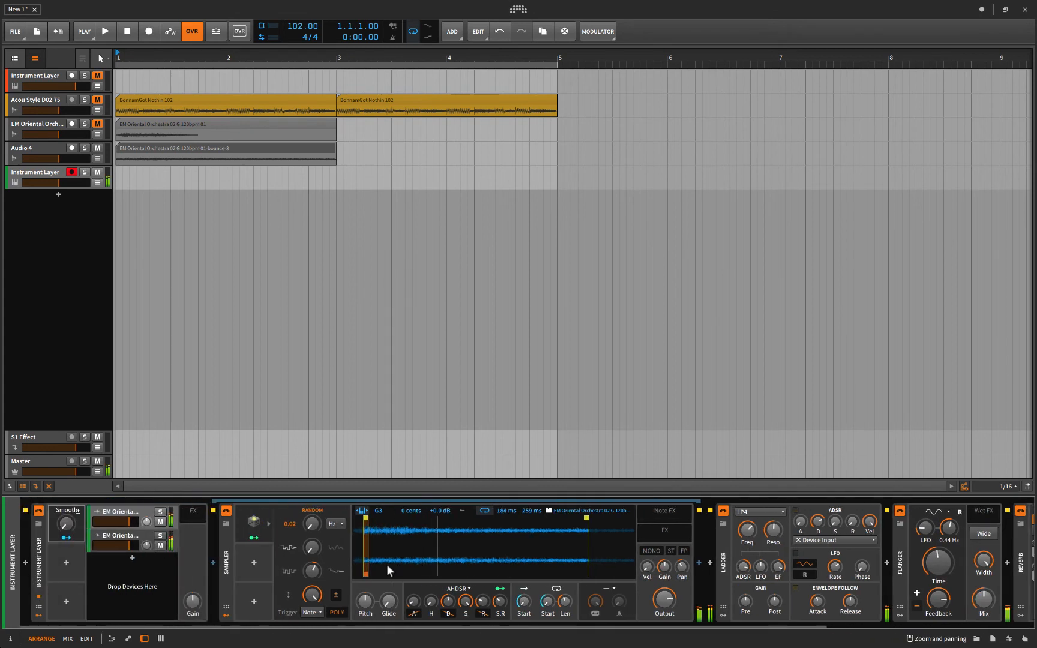
{"action": "left_click", "coordinate": [97, 101]}
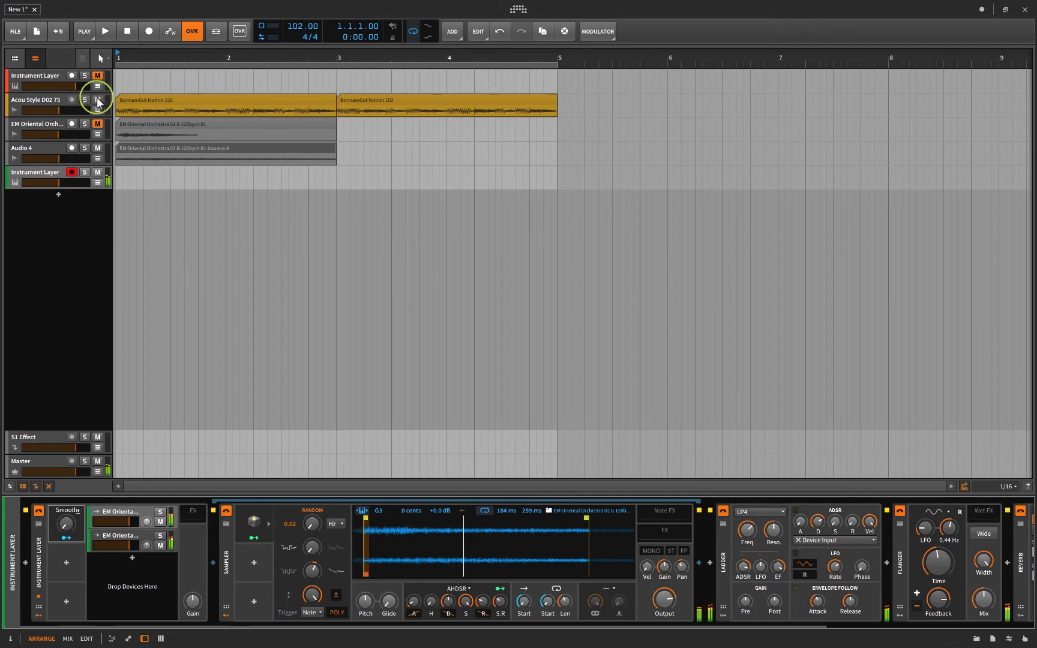
{"action": "key", "text": "space"}
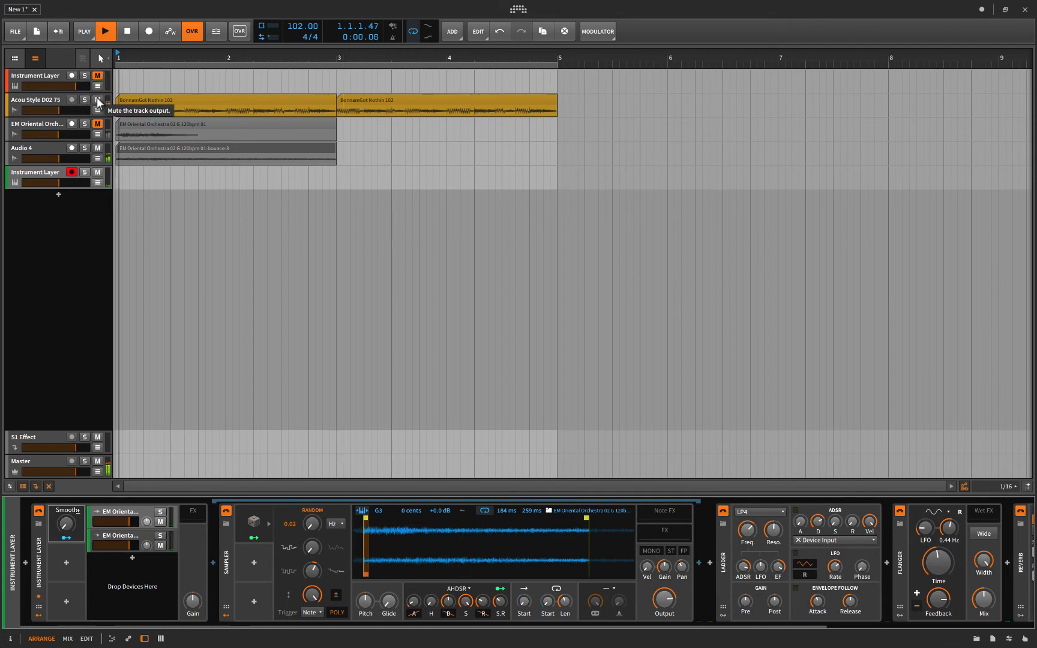
{"action": "left_click", "coordinate": [97, 149]}
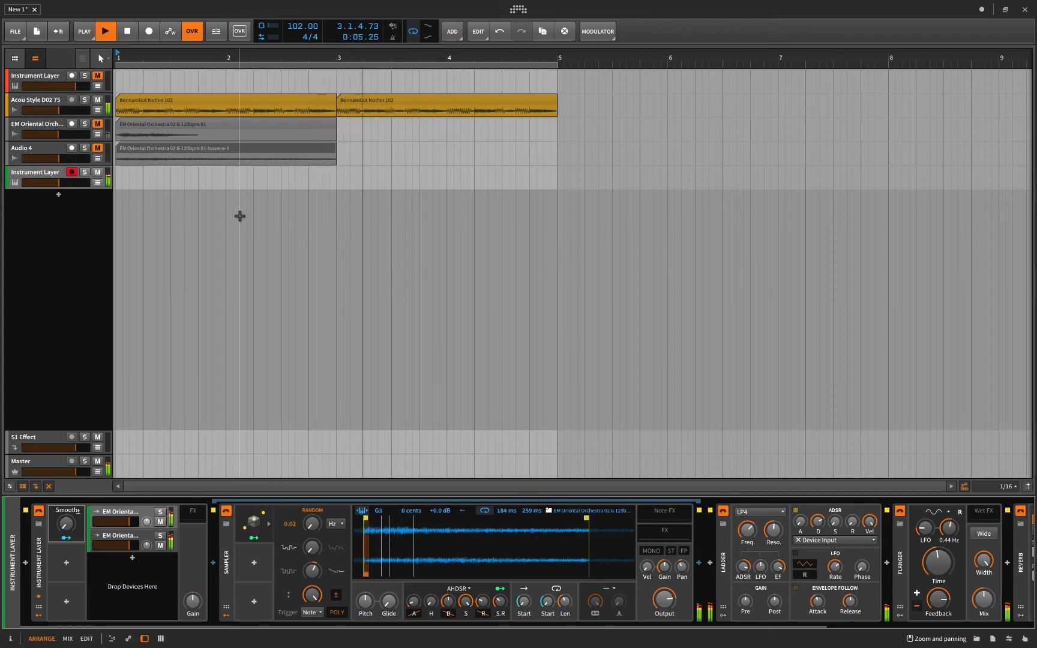
{"action": "key", "text": "space"}
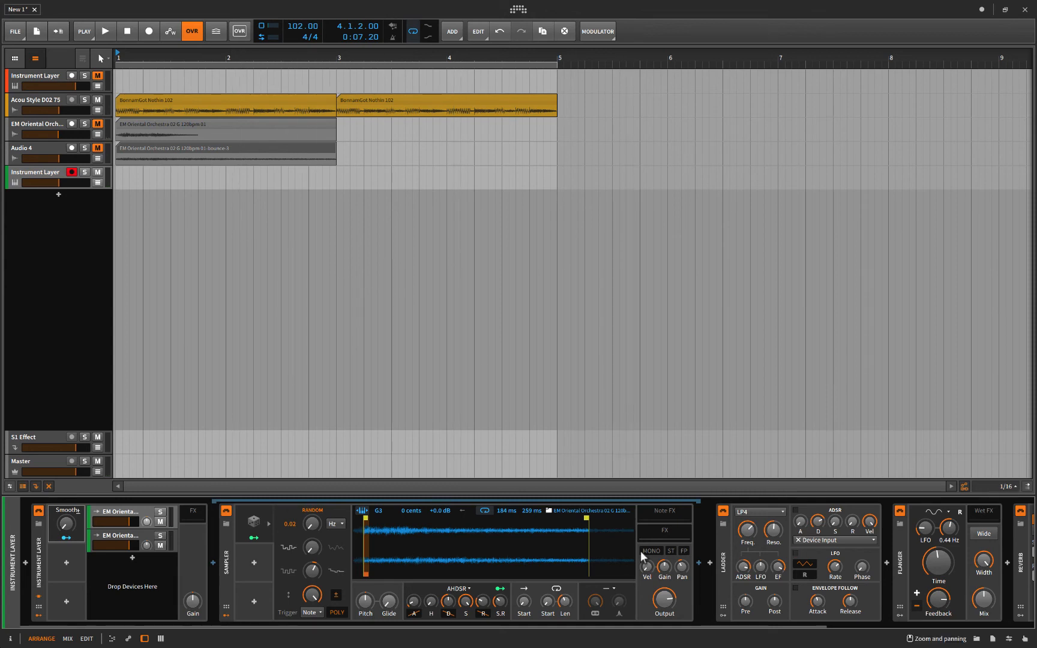
- Show the sample browser and widen it so the full sample names are readable
{"action": "scroll", "coordinate": [640, 551], "scroll_direction": "right", "scroll_amount": 3}
{"action": "scroll", "coordinate": [640, 551], "scroll_direction": "right", "scroll_amount": 5}
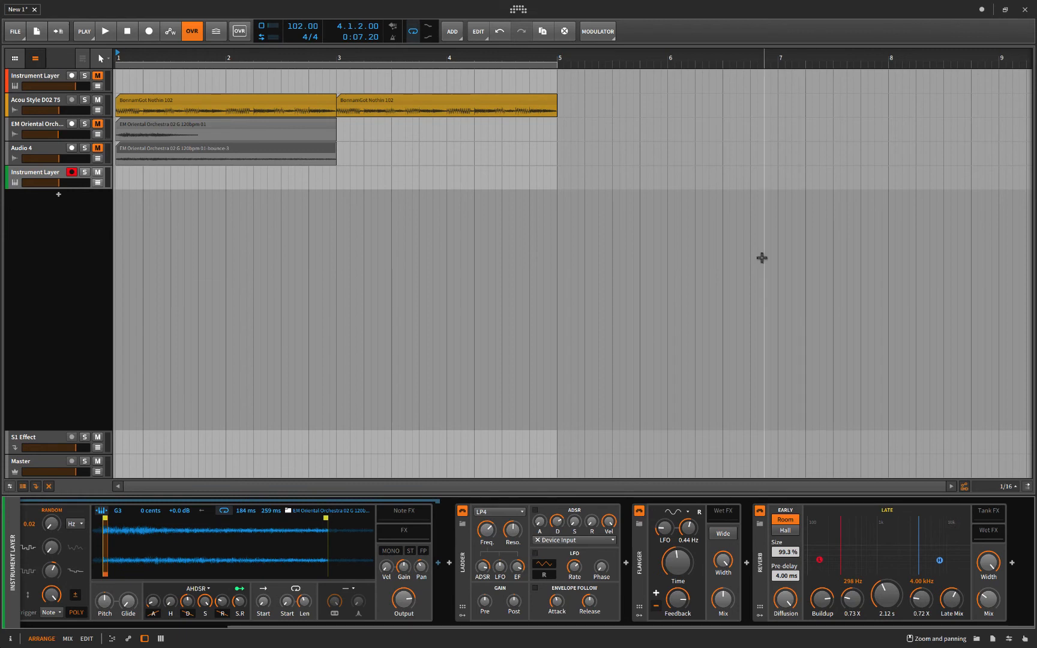
{"action": "key", "text": "b"}
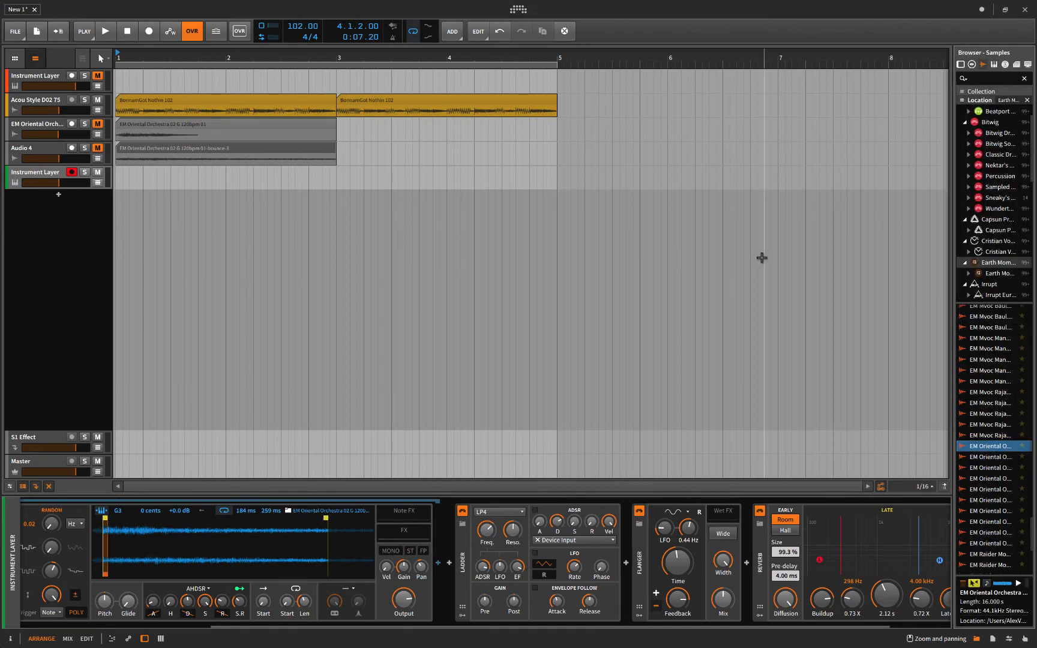
{"action": "left_click_drag", "start_coordinate": [951, 281], "coordinate": [847, 280]}
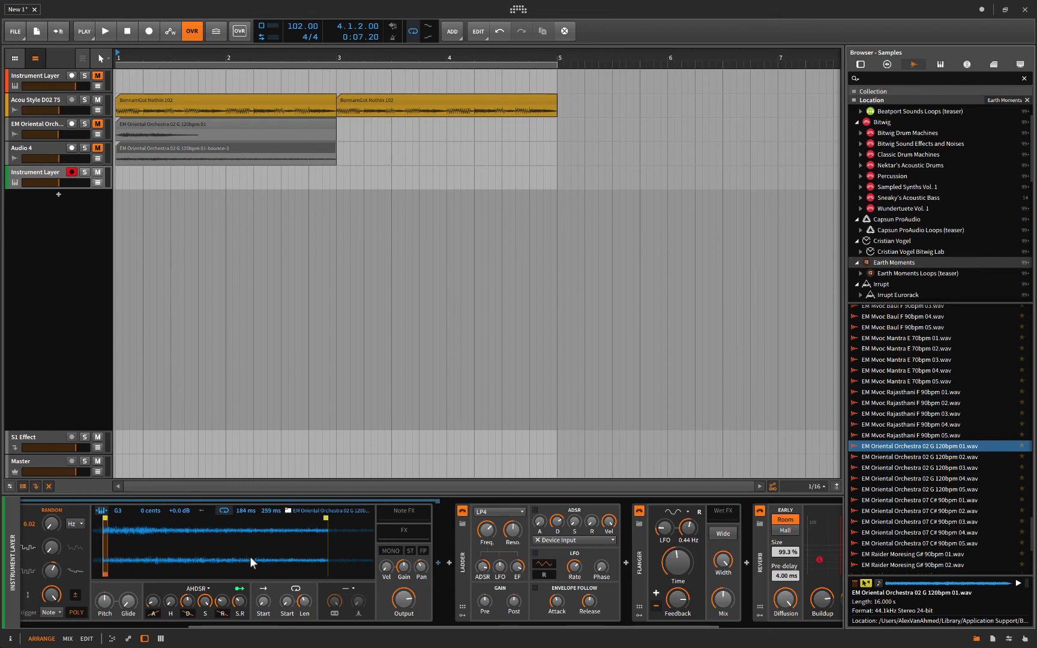
{"action": "scroll", "coordinate": [223, 534], "scroll_direction": "left", "scroll_amount": 5}
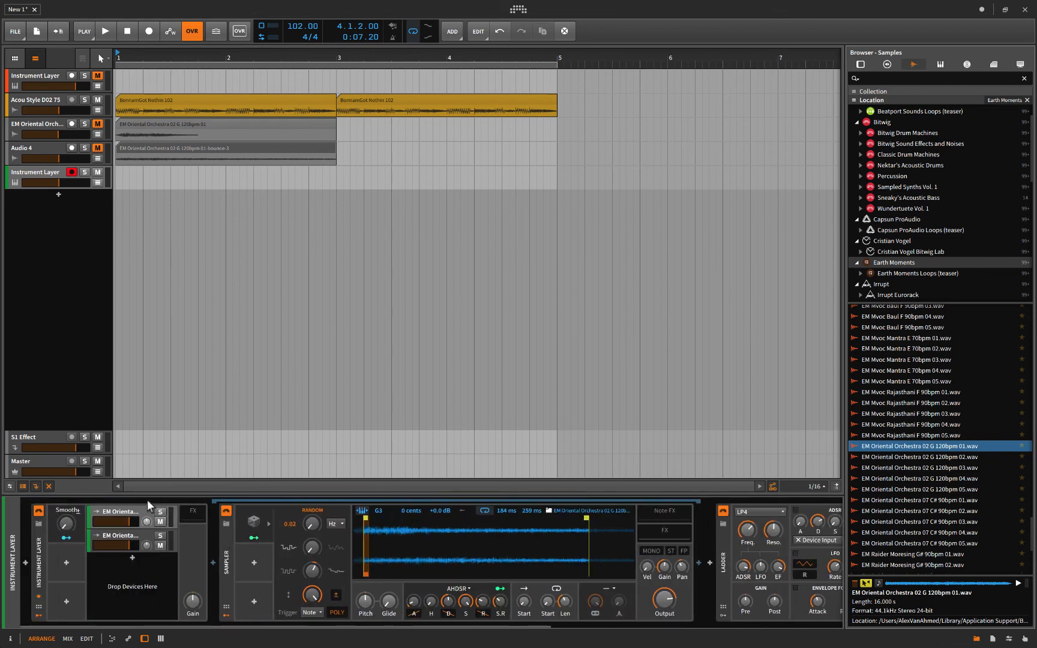
- Compare the two layers in the Instrument Layer and examine the device chain from the Sampler through the Ladder and Flanger to the Reverb
{"action": "left_click", "coordinate": [128, 514]}
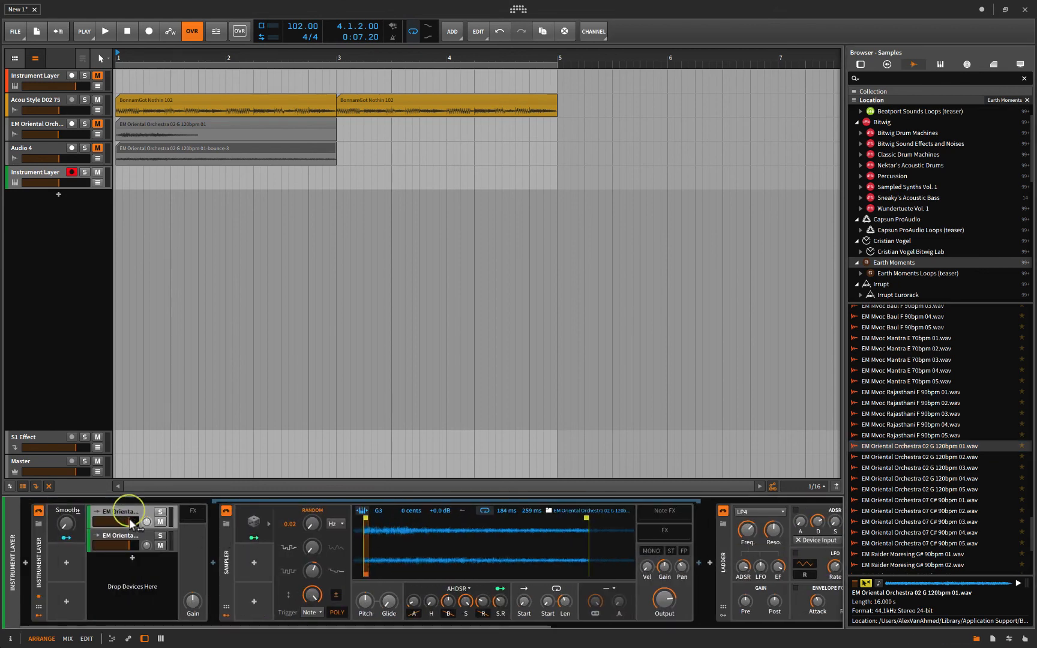
{"action": "left_click", "coordinate": [129, 537]}
{"action": "left_click", "coordinate": [129, 515]}
{"action": "left_click", "coordinate": [132, 539]}
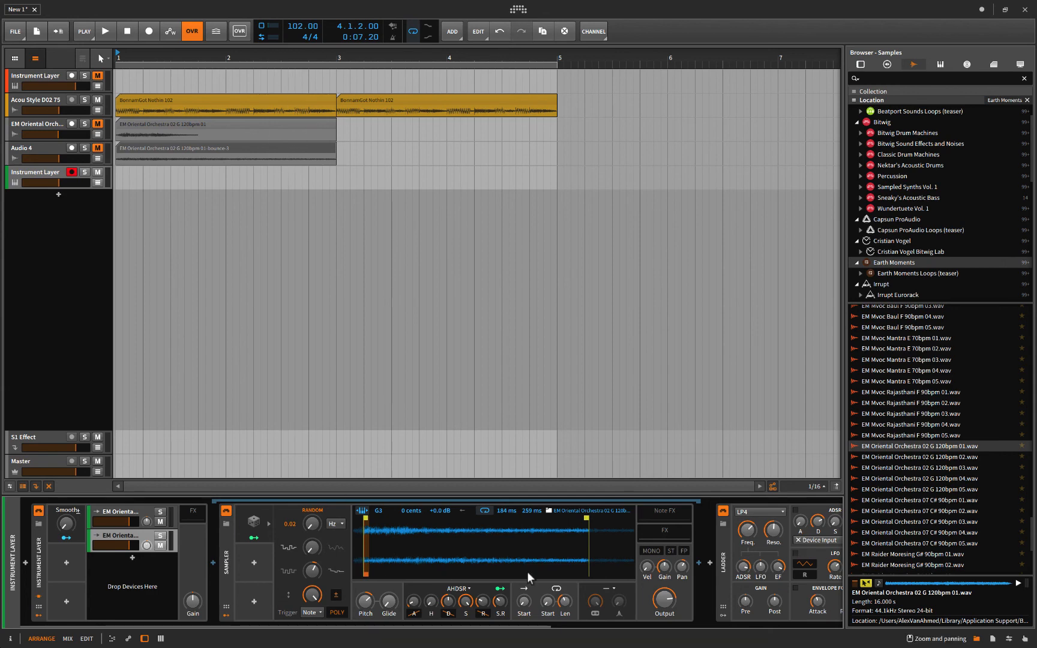
{"action": "scroll", "coordinate": [527, 571], "scroll_direction": "right", "scroll_amount": 5}
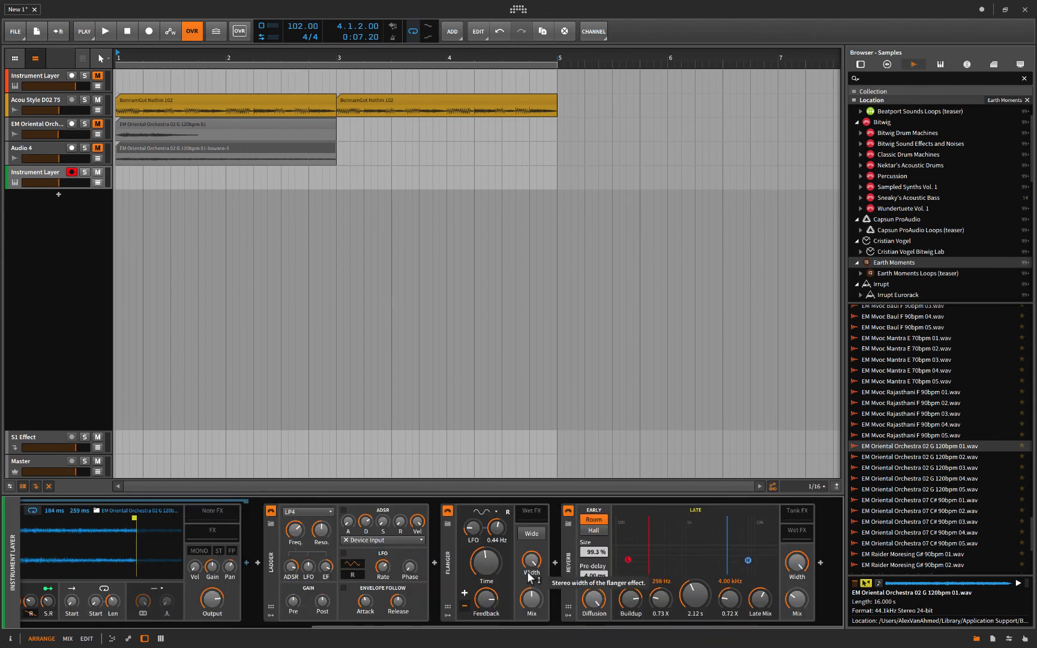
{"action": "scroll", "coordinate": [527, 572], "scroll_direction": "left", "scroll_amount": 6}
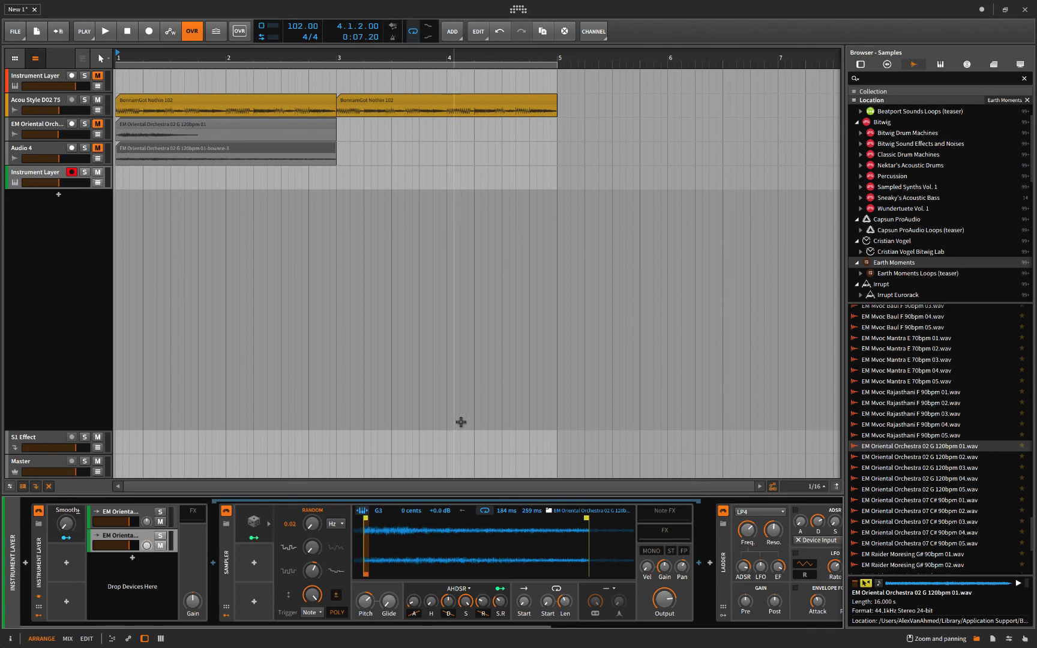
{"action": "scroll", "coordinate": [571, 561], "scroll_direction": "right", "scroll_amount": 5}
{"action": "scroll", "coordinate": [570, 561], "scroll_direction": "left", "scroll_amount": 5}
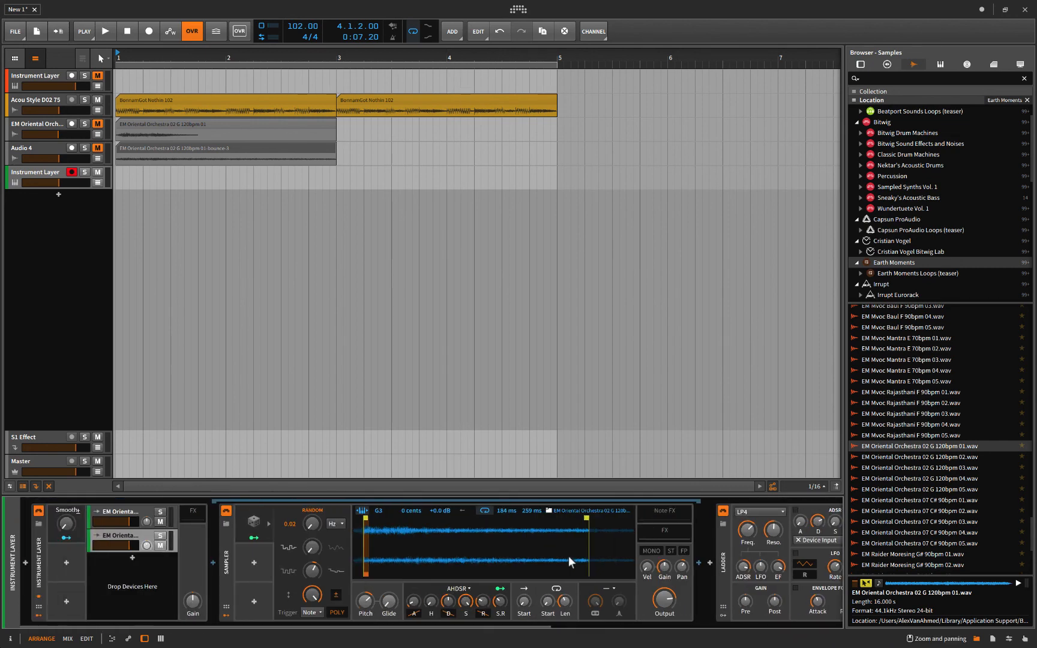
{"action": "left_click", "coordinate": [308, 280]}
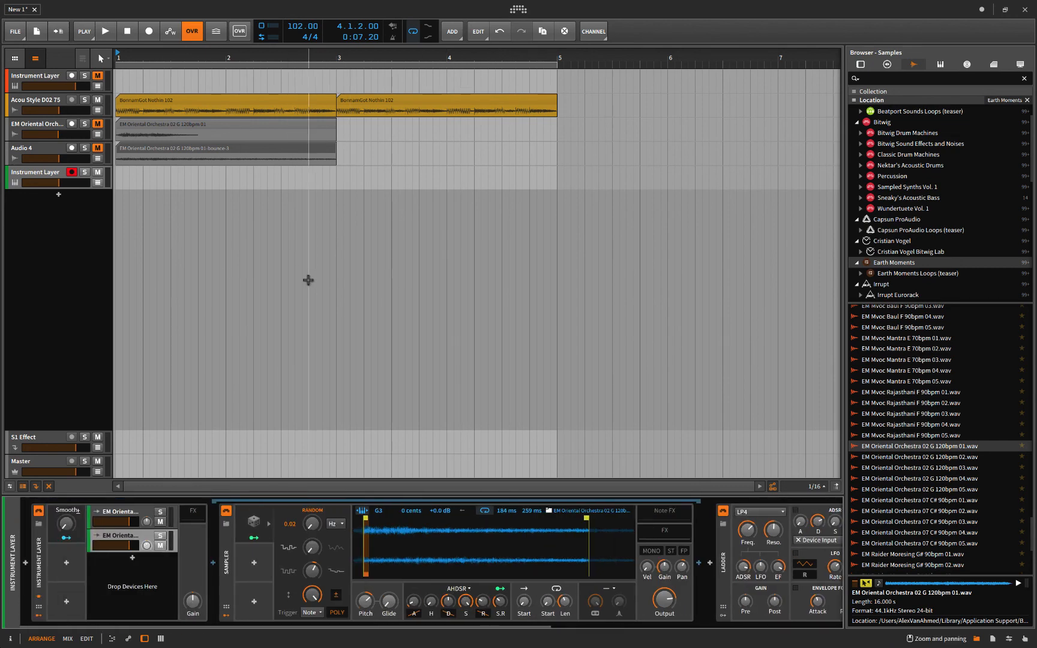